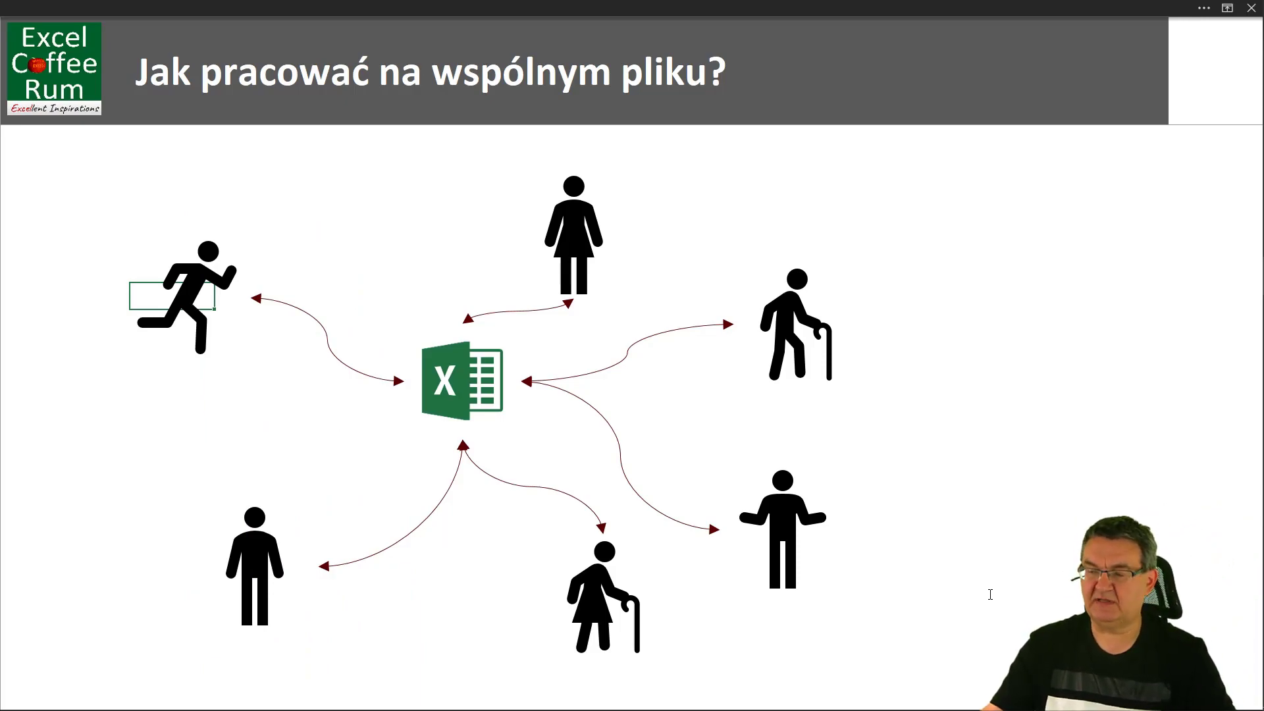
- Shift the central Excel icon and runner figure lower-left, and nudge the old-man figure slightly right
left_click_drag(449, 383, 432, 398)
key("Escape")
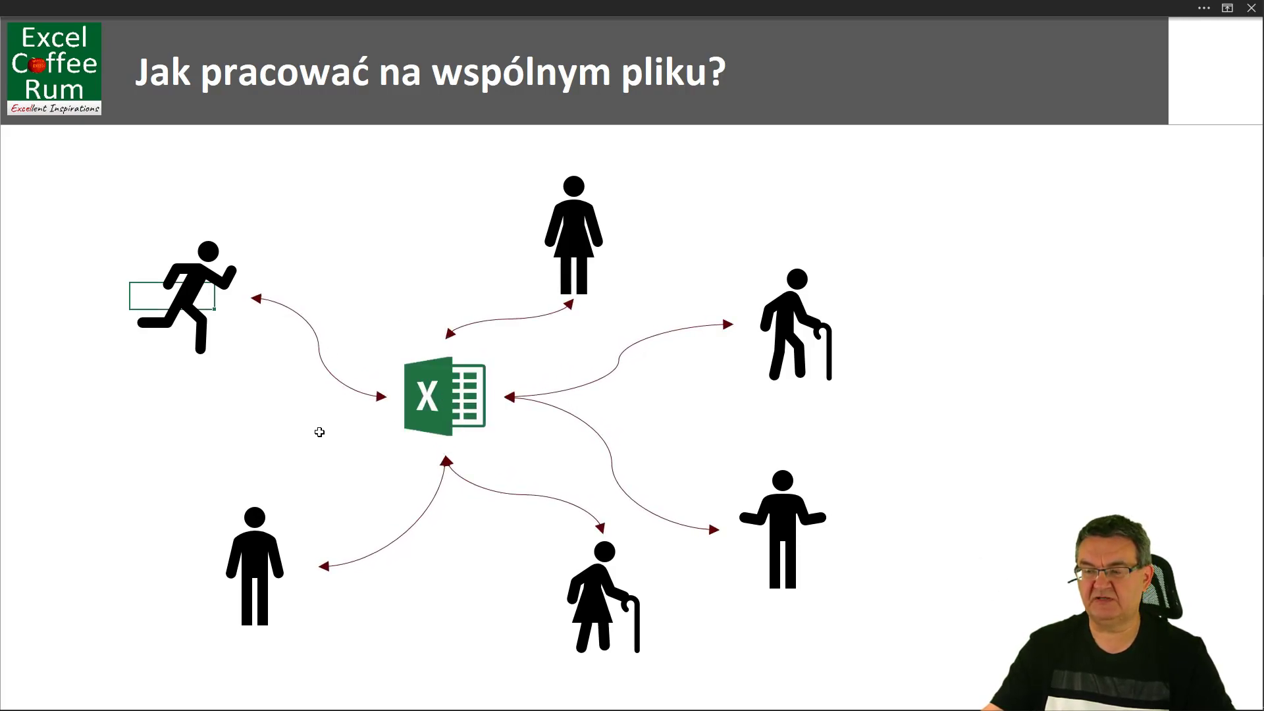
left_click_drag(197, 279, 173, 309)
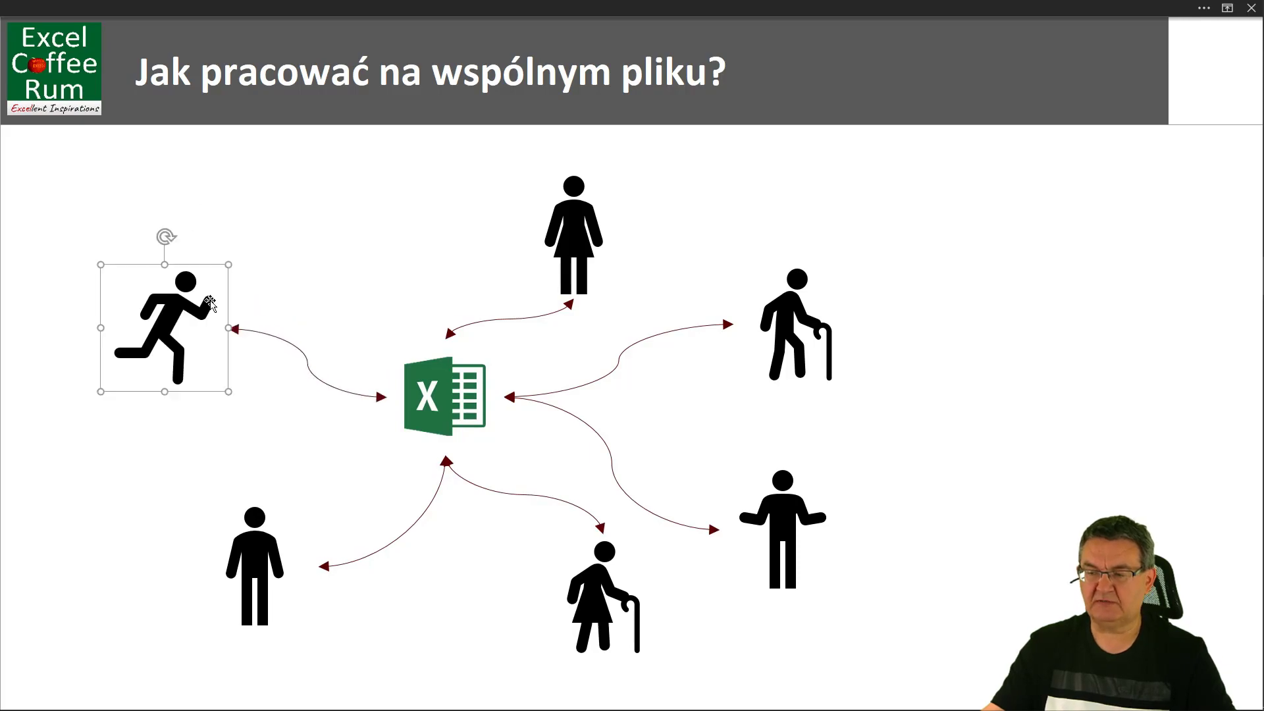
key("Escape")
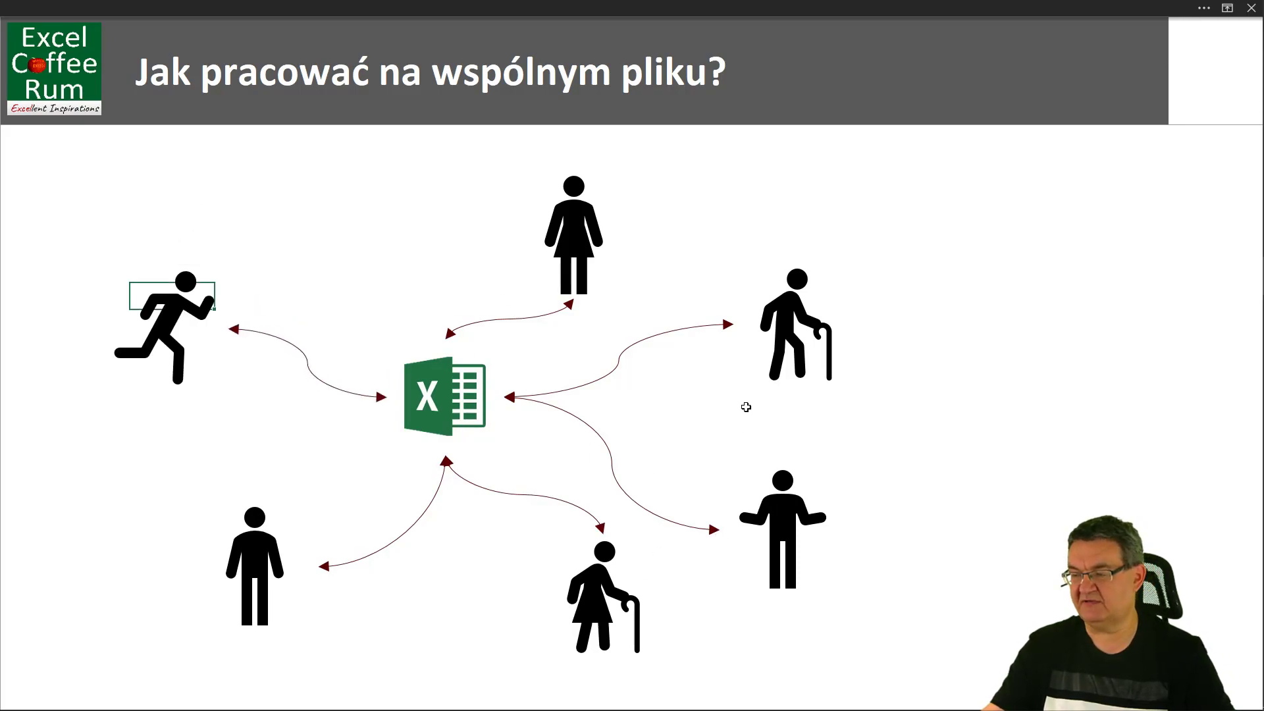
left_click_drag(787, 344, 789, 344)
key("Escape")
left_click_drag(439, 416, 440, 419)
key("Escape")
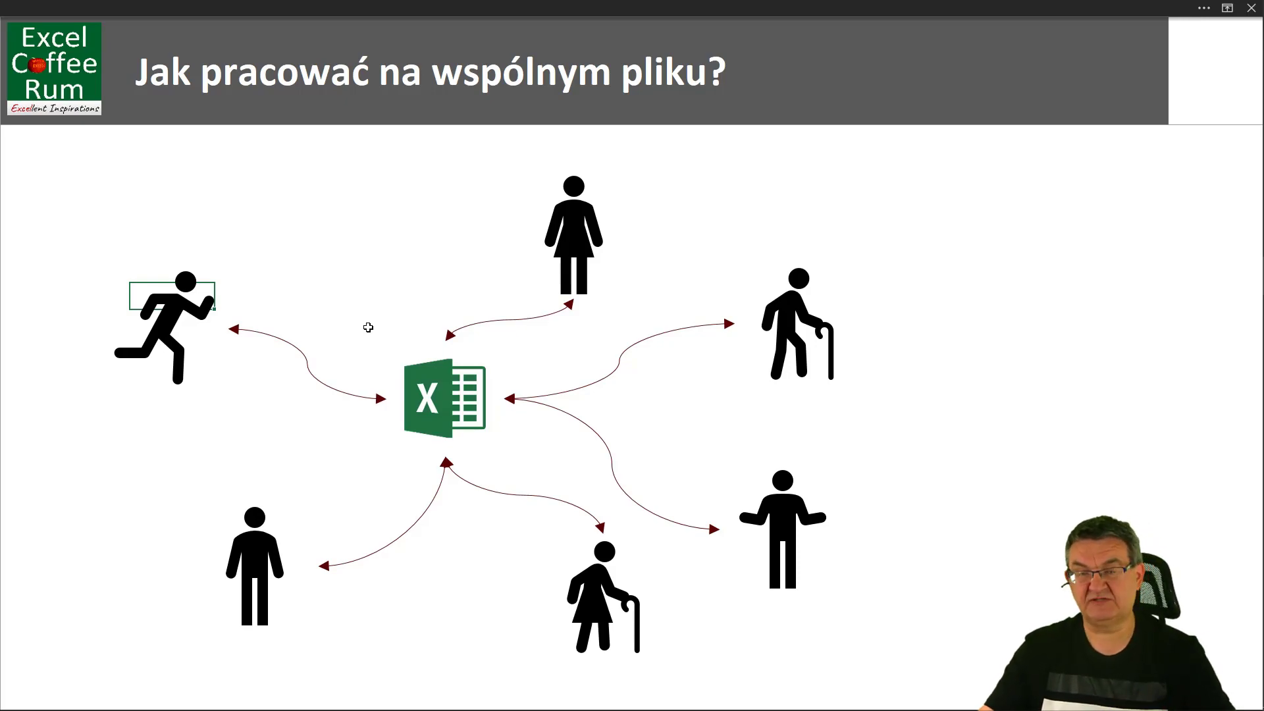
- Place a smaller copy of the central Excel icon up and to the left
left_click(433, 385)
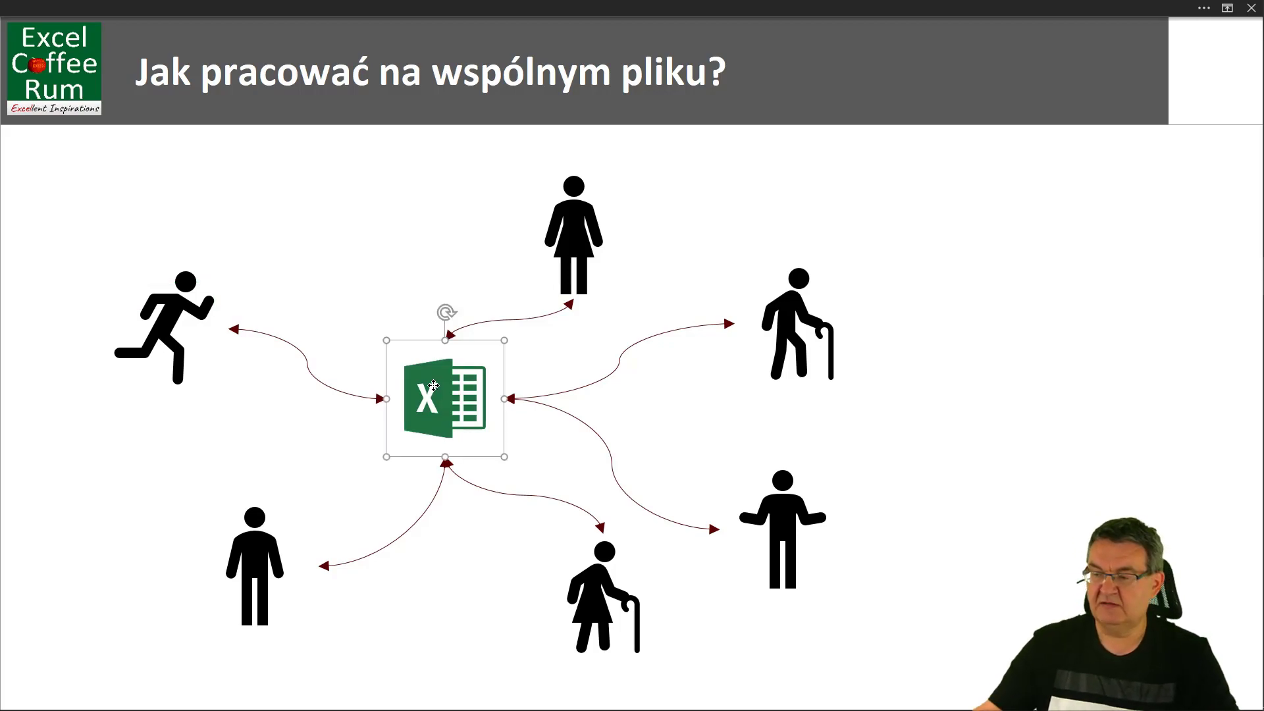
left_click_drag(434, 385, 355, 249)
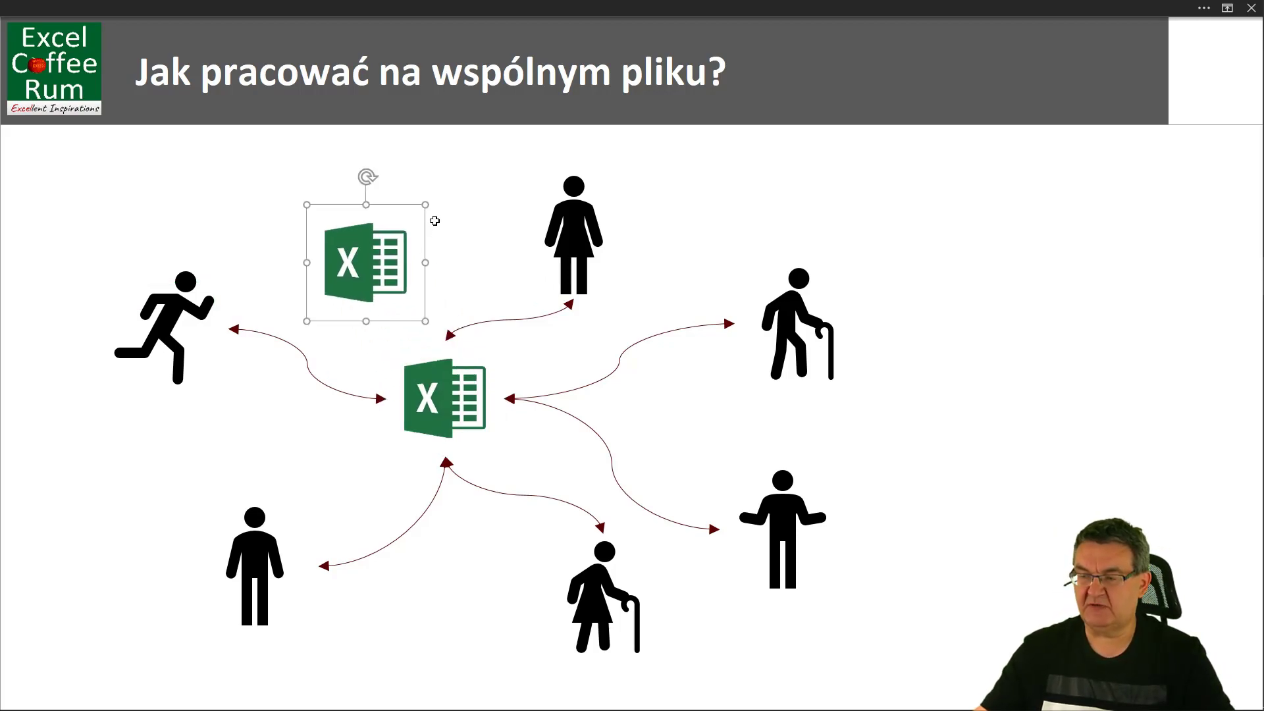
left_click_drag(427, 208, 389, 238)
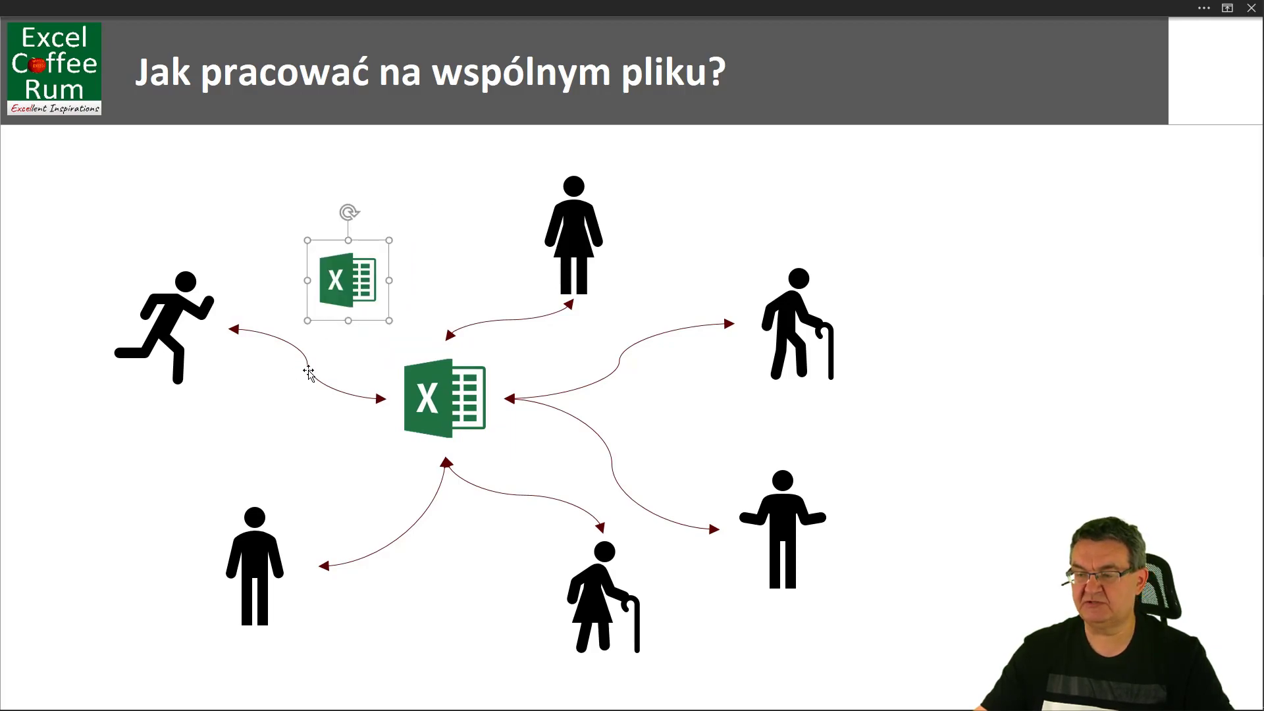
- Copy the curved arrow and connect it from the runner to the central Excel icon
left_click(308, 370)
left_click(310, 374)
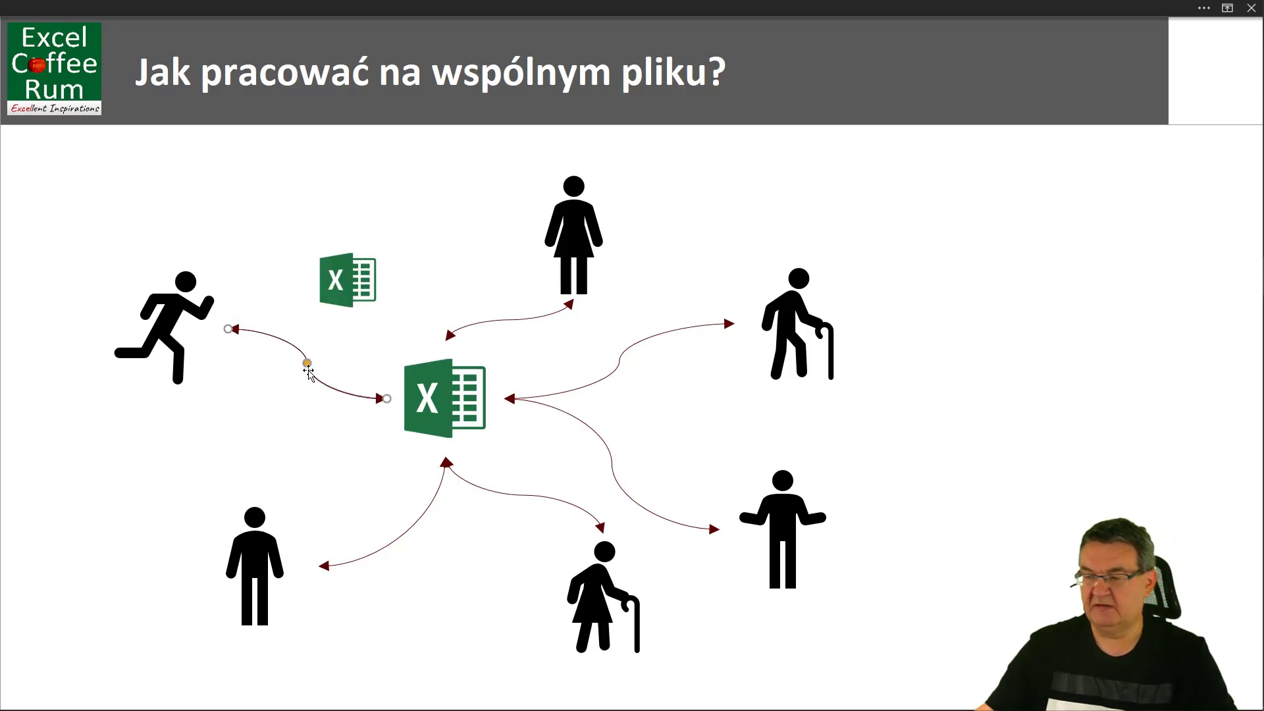
mouse_move(320, 380)
left_mouse_down("ctrl")
mouse_move(282, 248)
mouse_move(307, 281)
left_mouse_up("ctrl")
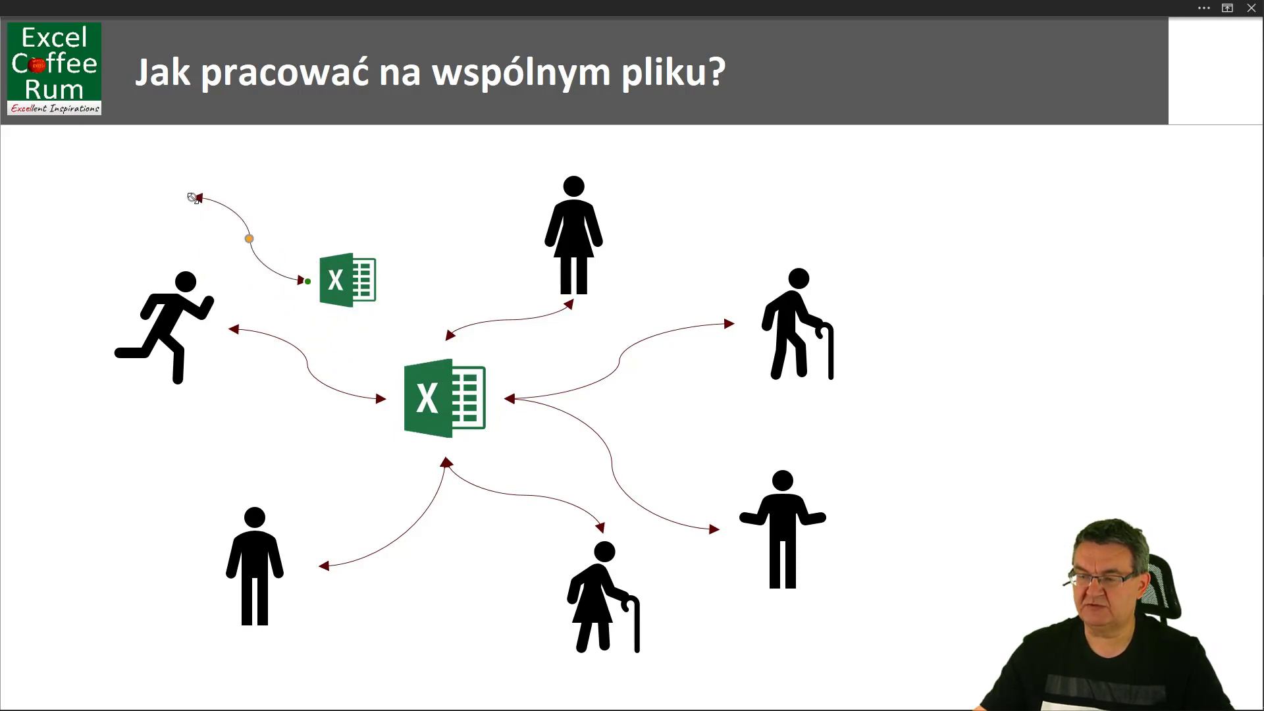
mouse_move(195, 198)
left_mouse_down()
mouse_move(265, 406)
mouse_move(349, 321)
left_mouse_up()
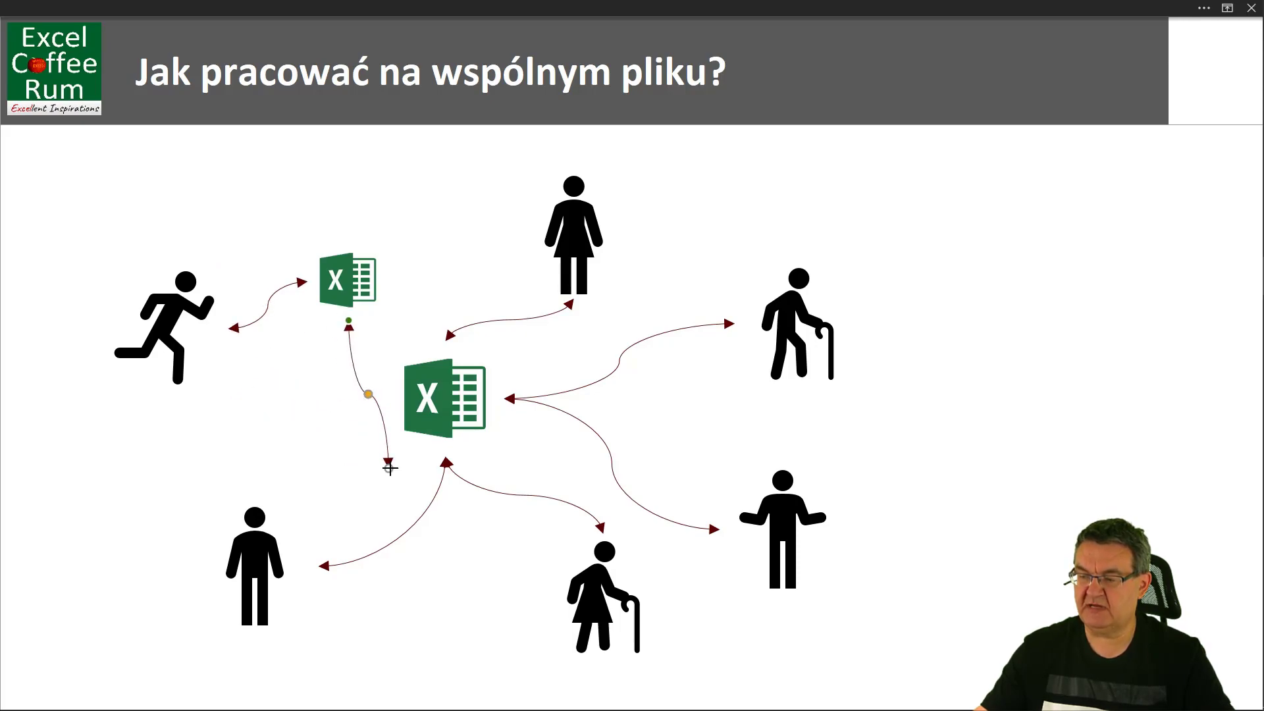
left_click_drag(390, 469, 387, 398)
- Move the small Excel icon slightly left and clear all shape selections
left_click_drag(343, 273, 321, 277)
left_click(281, 368)
left_click(225, 334)
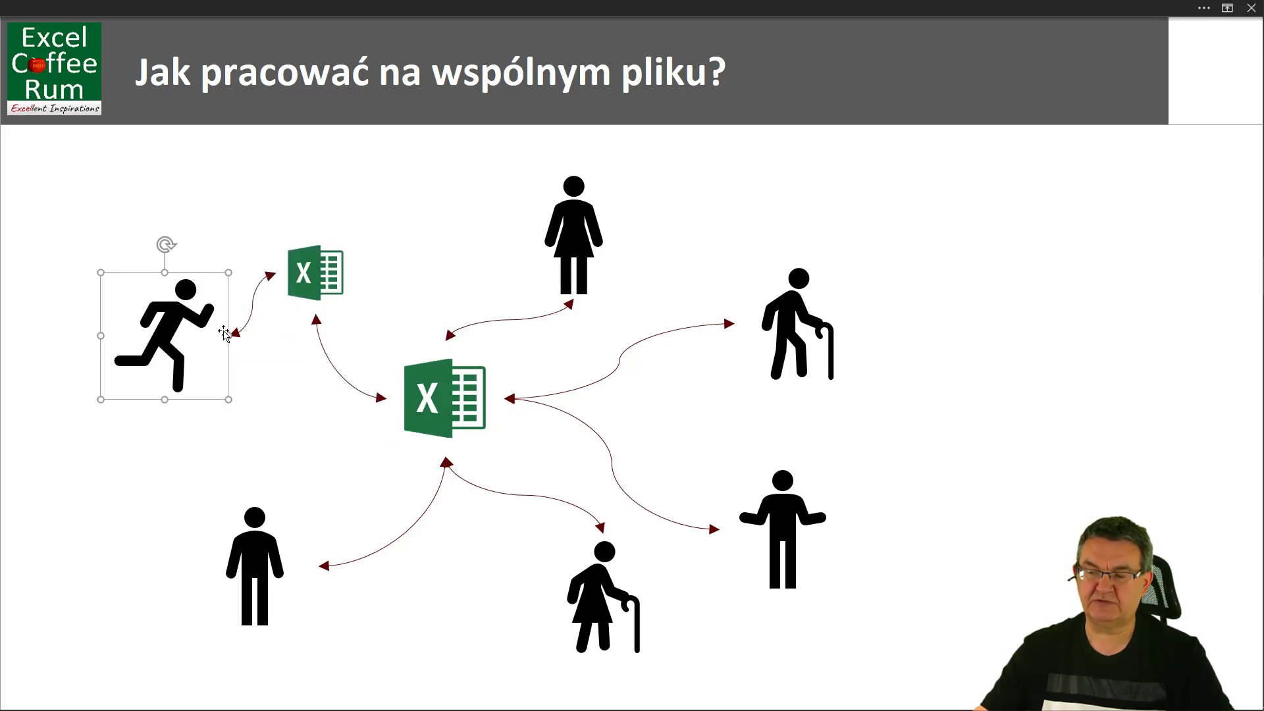
left_click(422, 393)
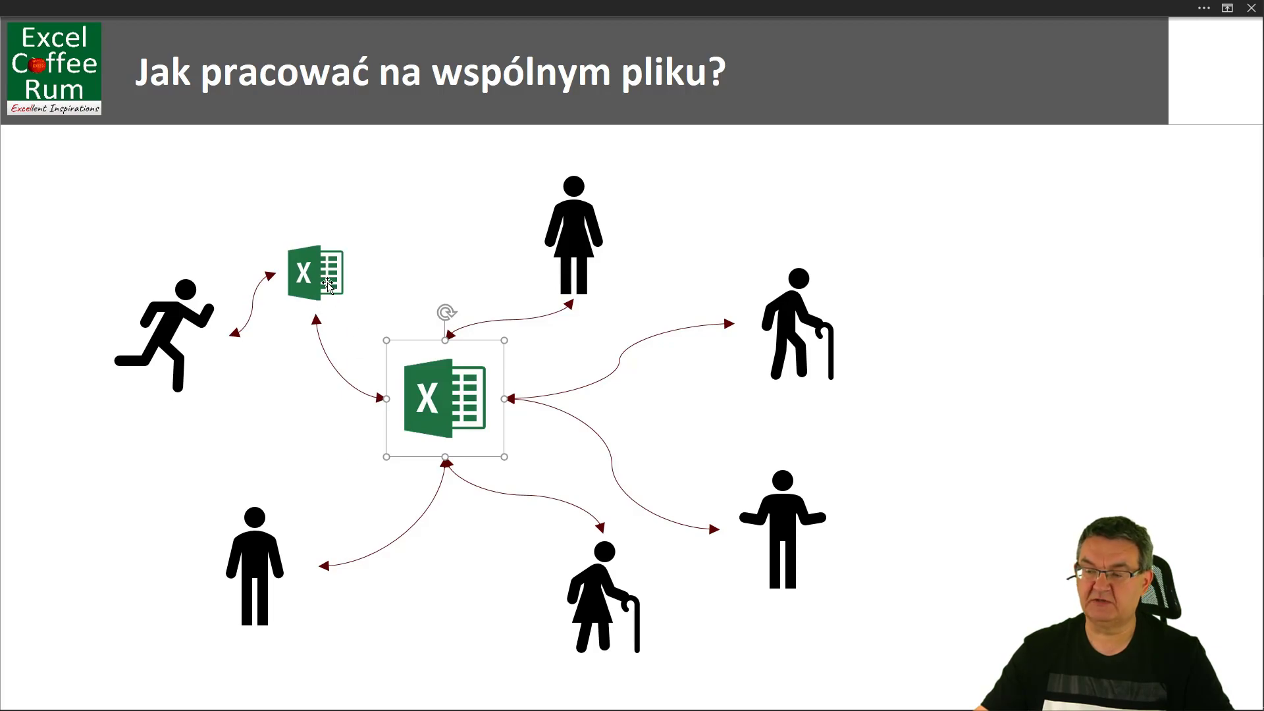
left_click(327, 284)
left_click(295, 373)
- On the Nie pracować sheet, nudge the central icon up and the top-left small icon up-left
key("ctrl+Page_Down")
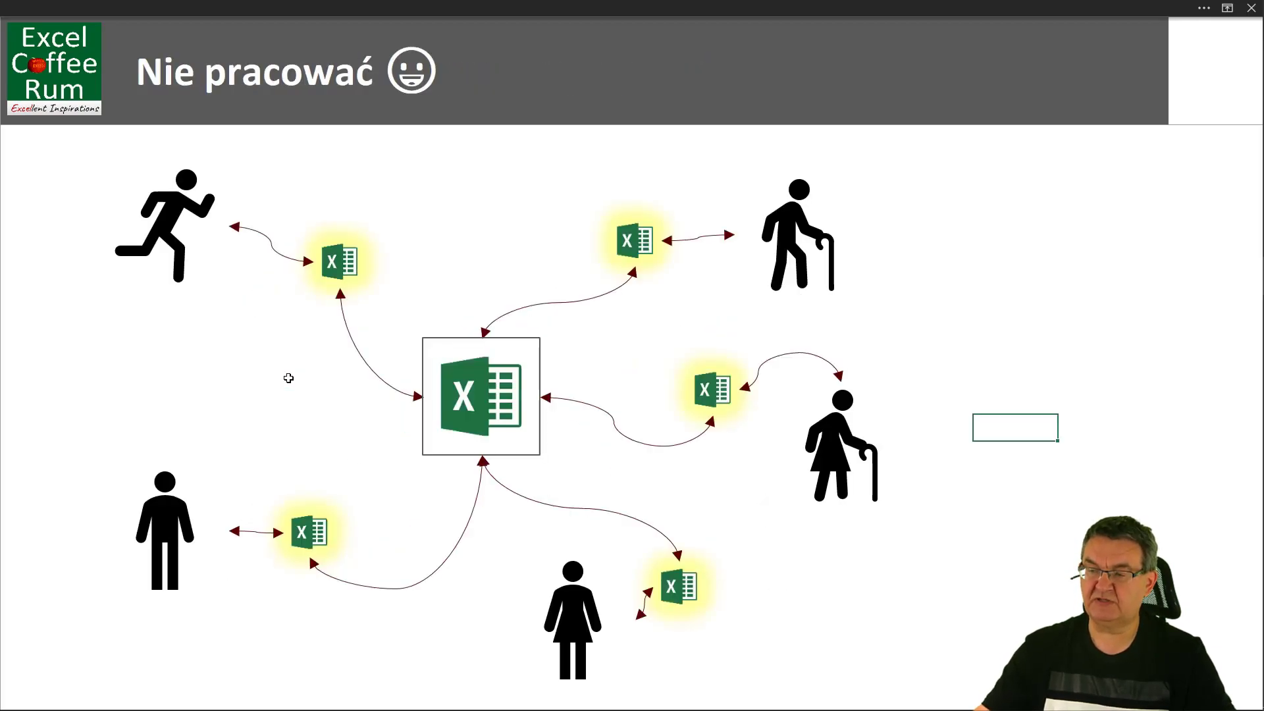
scroll(348, 395, "down", 4)
scroll(396, 309, "up", 4)
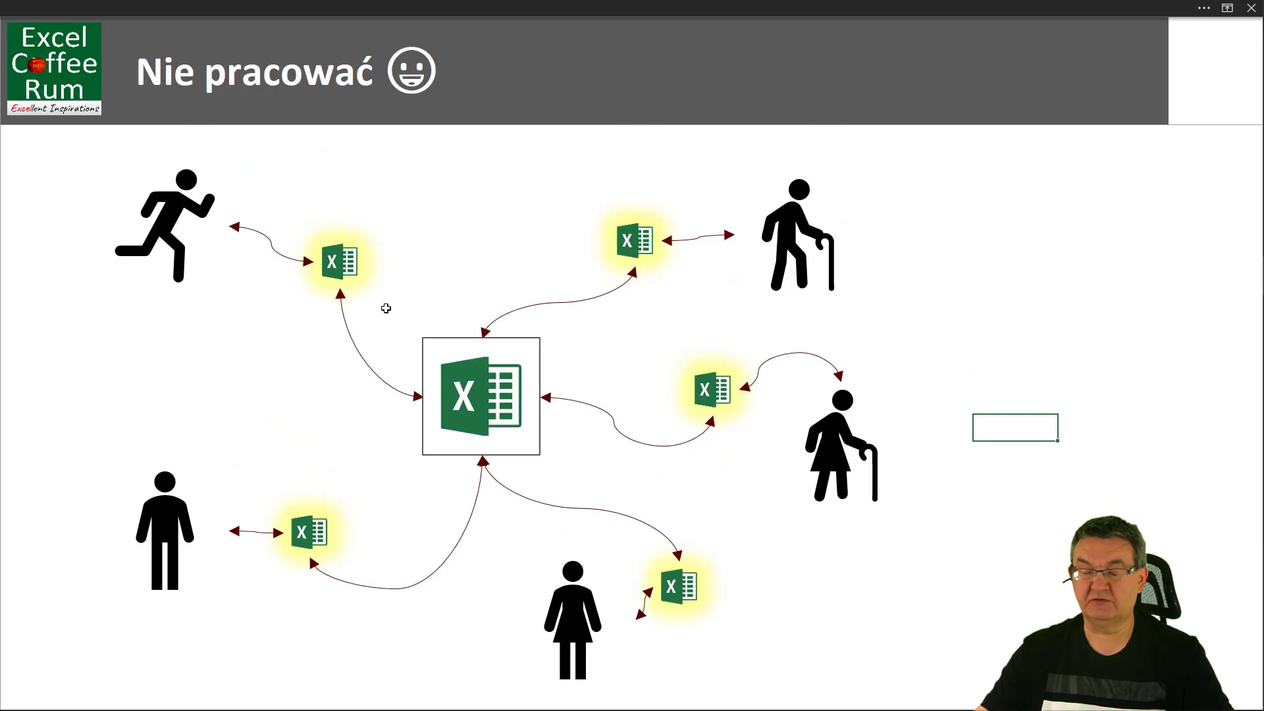
left_click_drag(484, 406, 481, 396)
left_click_drag(353, 273, 336, 246)
left_click(261, 343)
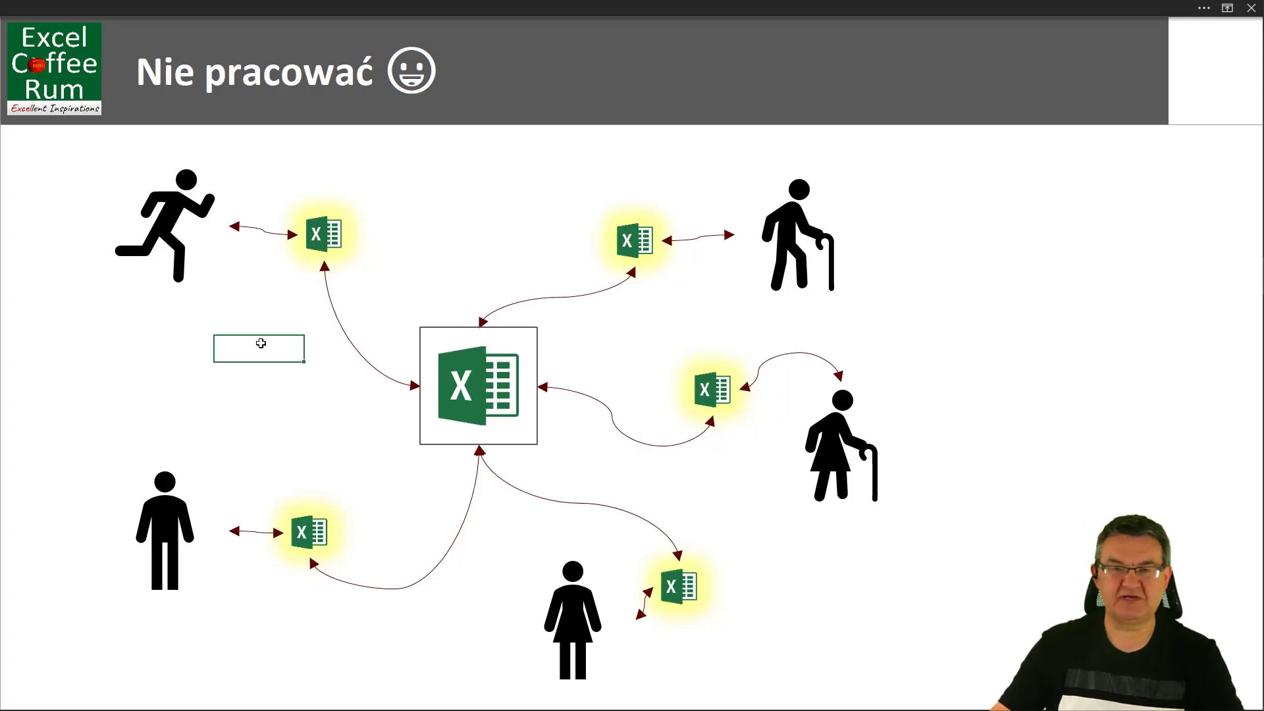
- Glance at the tbFAKTURY table, return to FORMULARZ, exit full screen and select cell F6
key("ctrl+Page_Down")
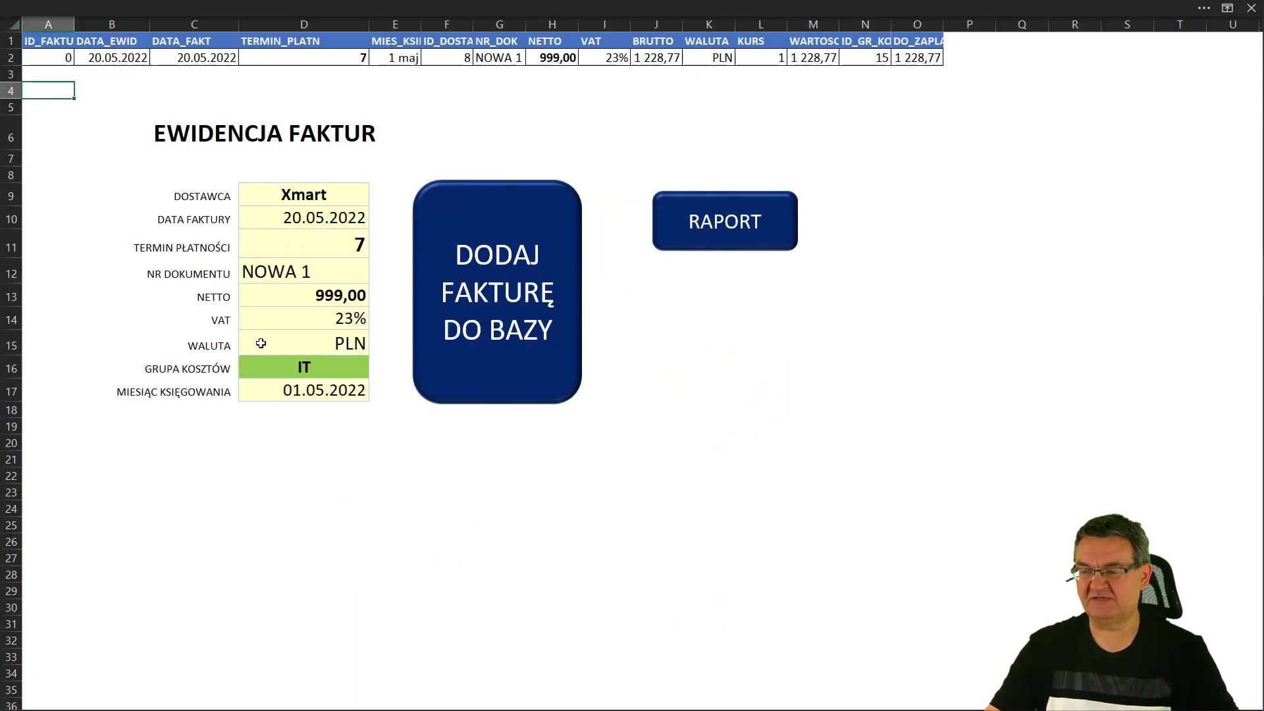
key("ctrl+Page_Down")
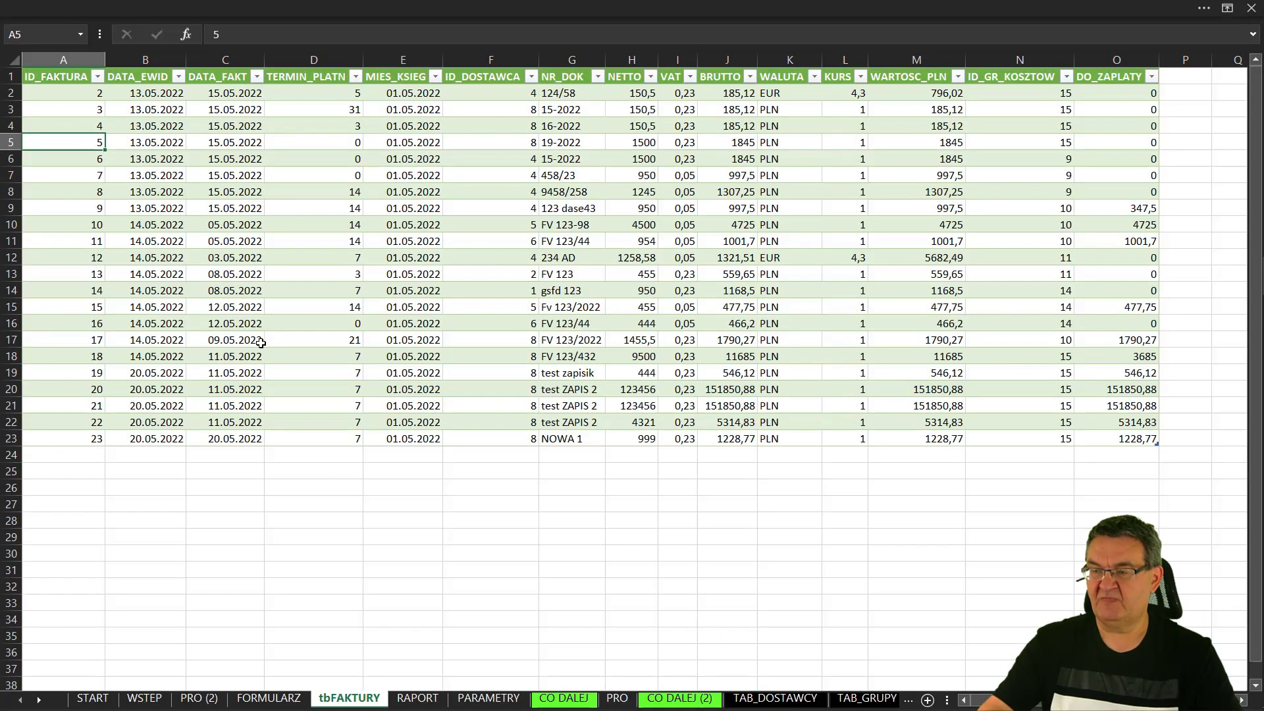
key("ctrl+Page_Up")
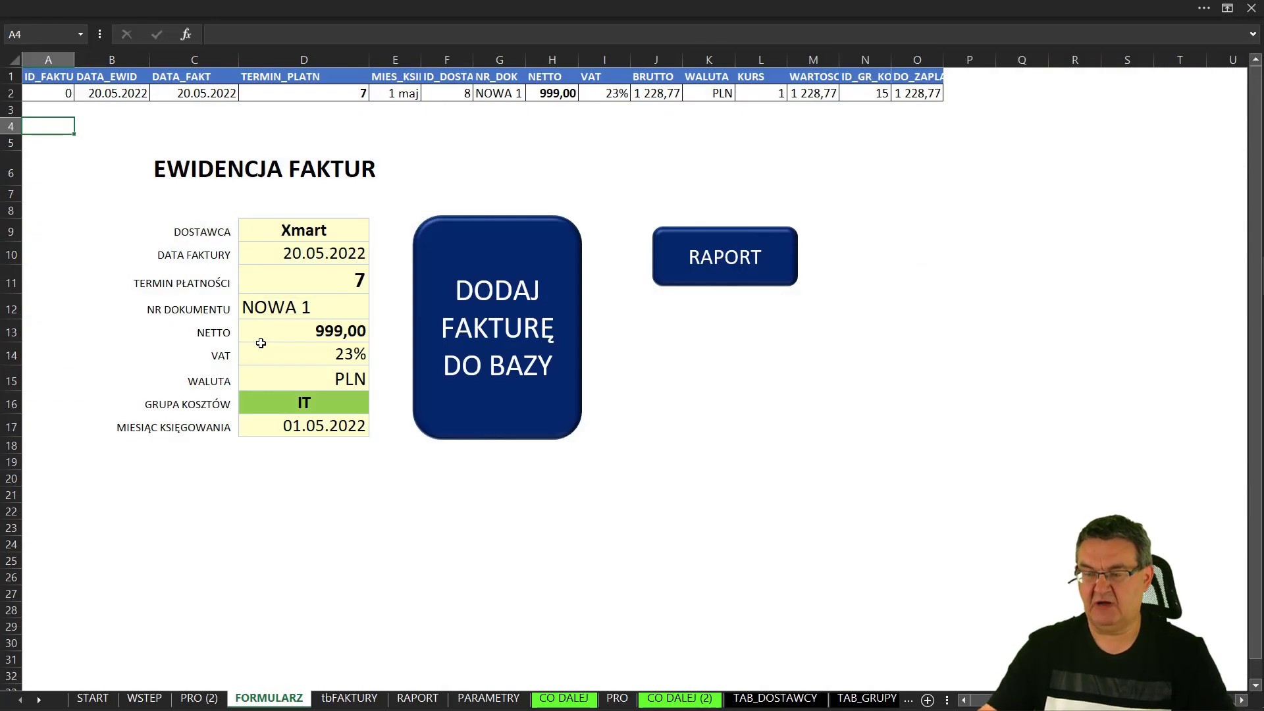
key("ctrl+shift+F1")
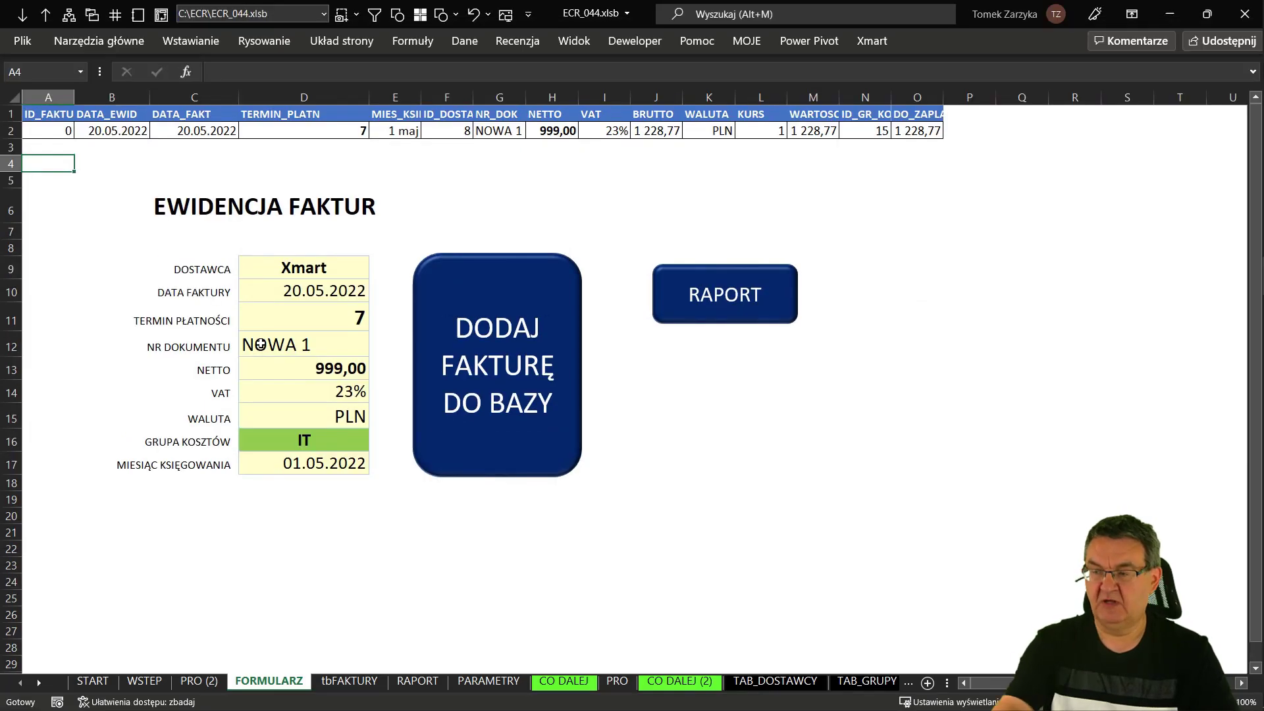
left_click(430, 207)
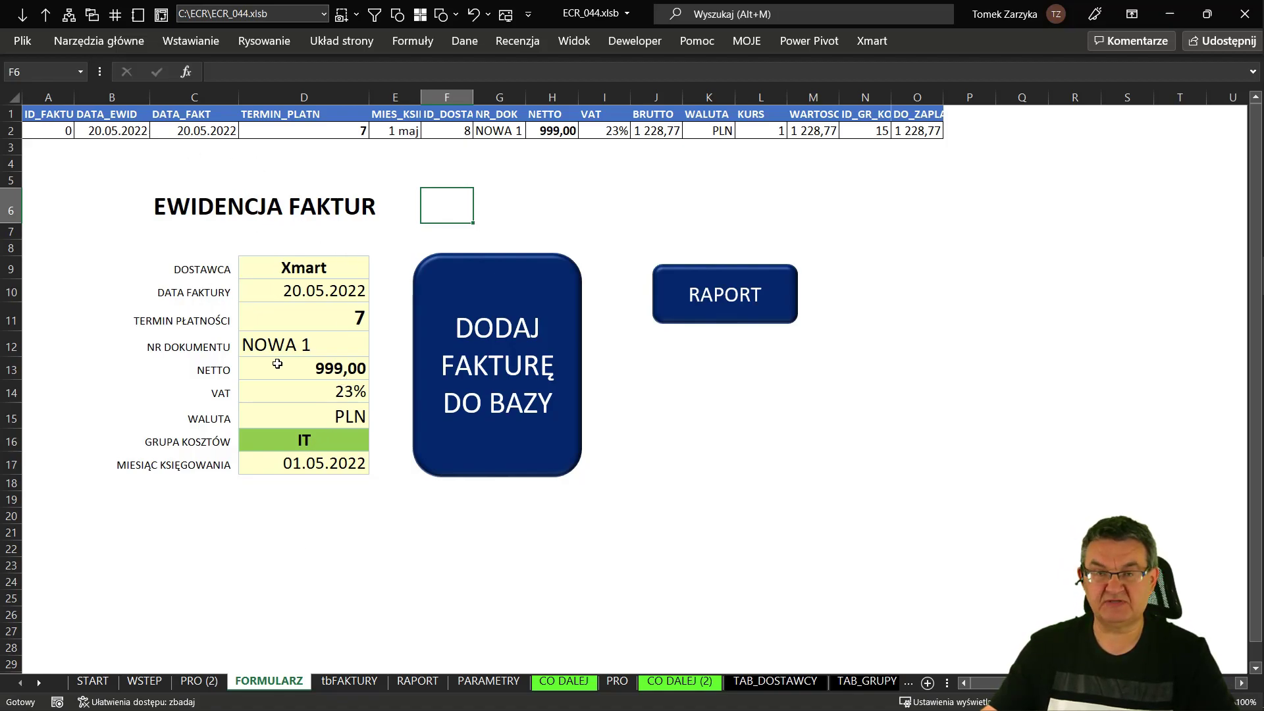
- Flip between tbFAKTURY, FORMULARZ and the PRO (2) sheet, selecting its central Excel picture
left_click(363, 684)
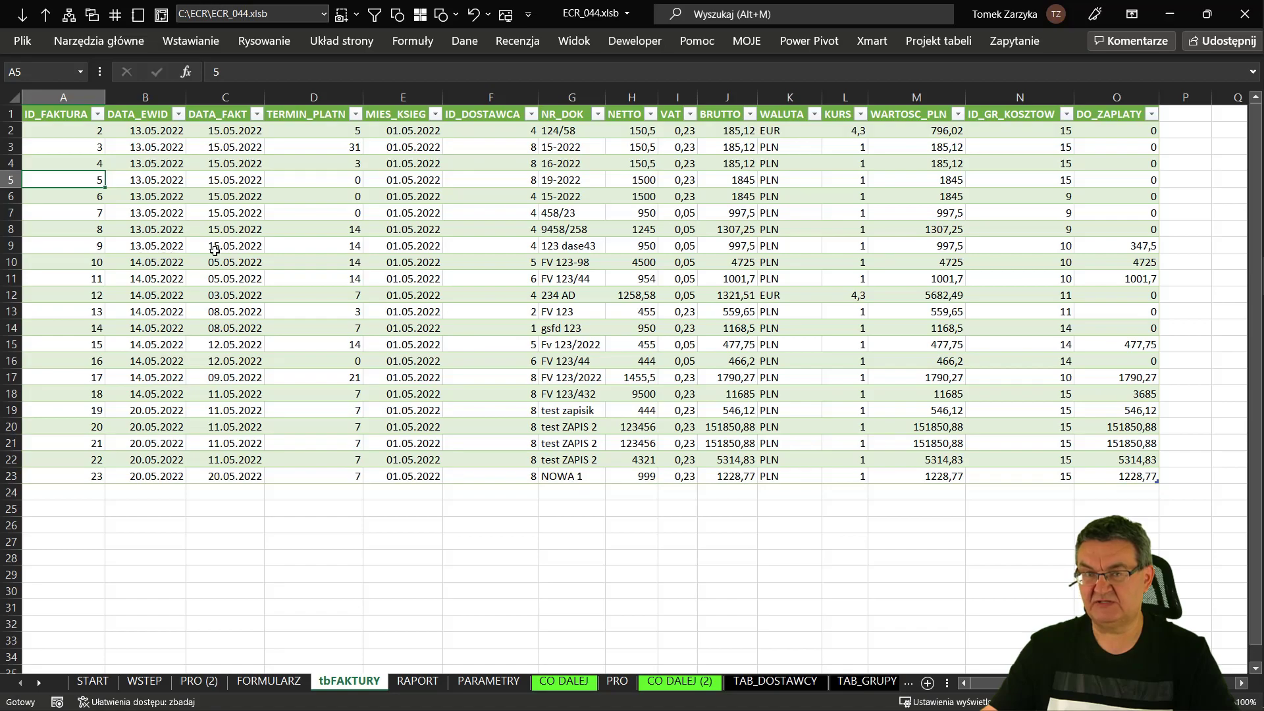
left_click(270, 682)
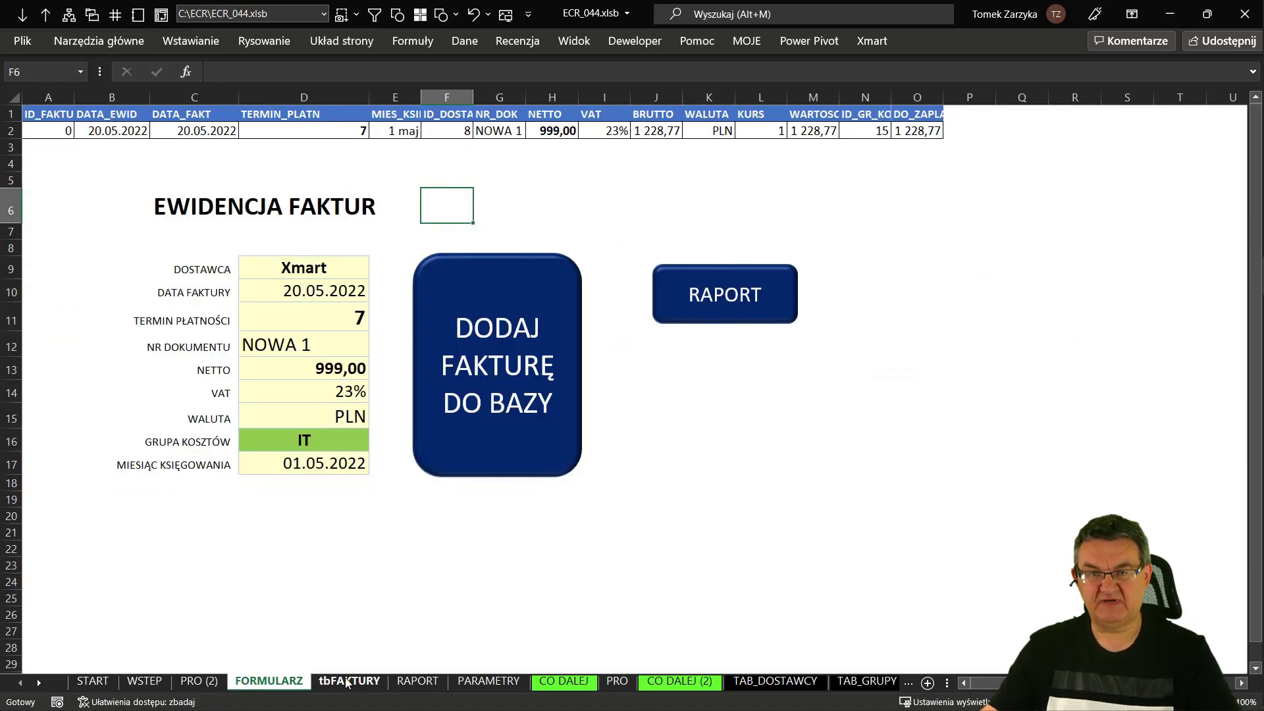
left_click(199, 682)
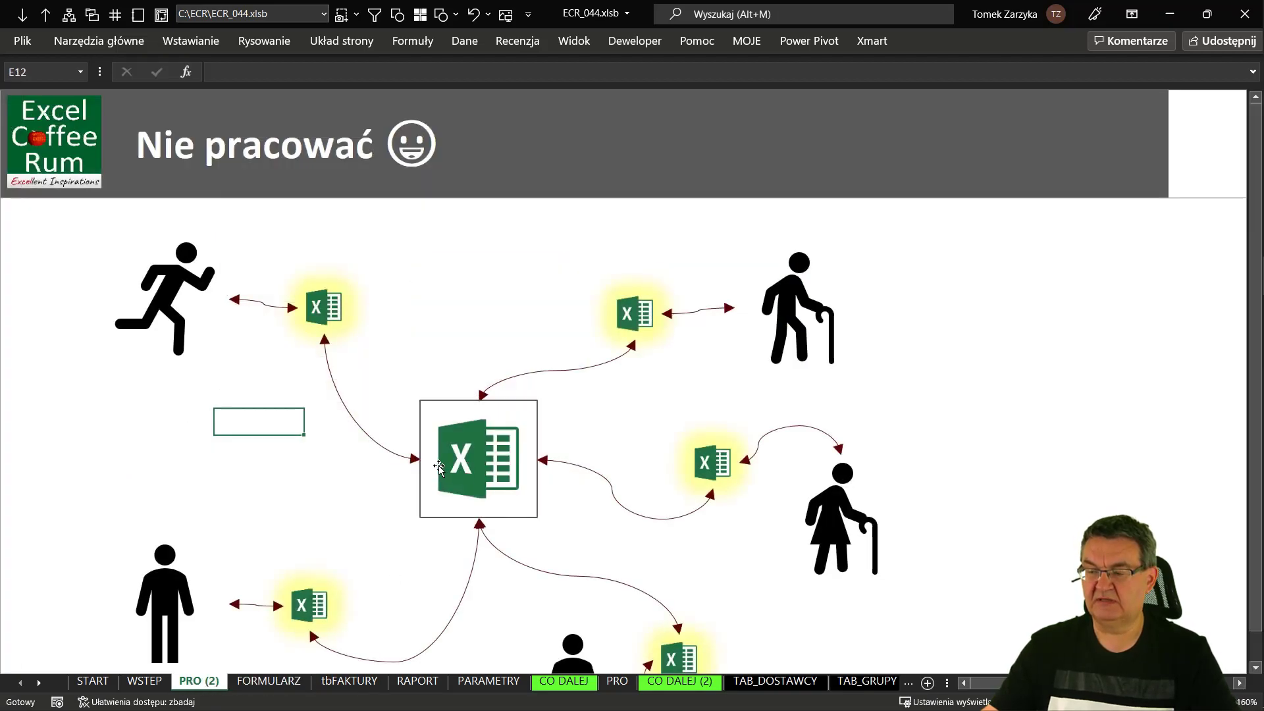
left_click(467, 460)
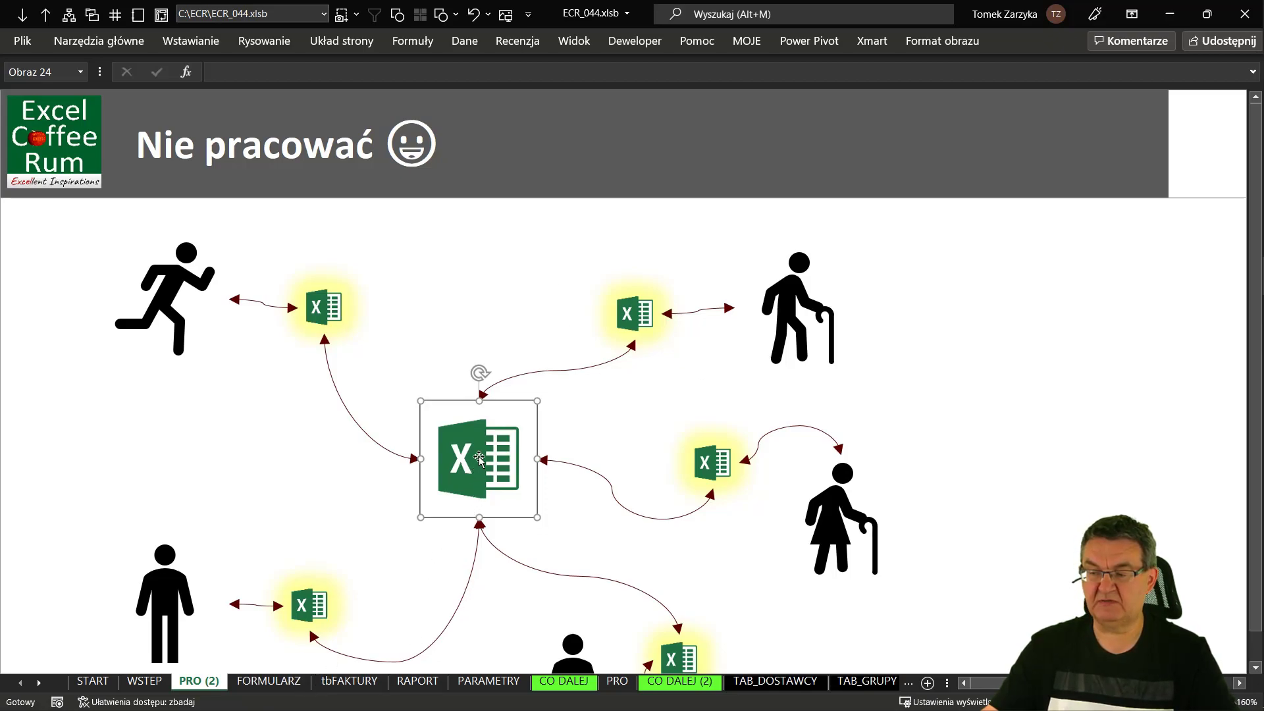
left_click(269, 681)
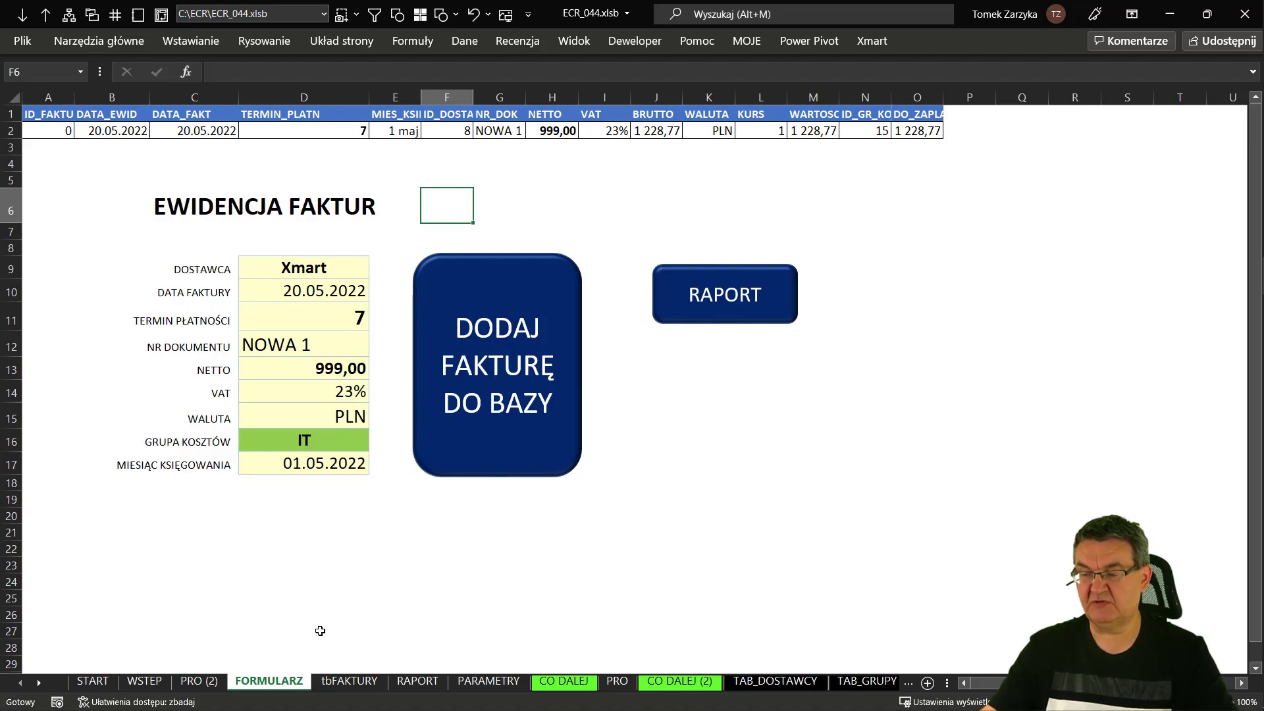
- Compare the tbFAKTURY table with the FORMULARZ form, then bring up the File menu
left_click(350, 681)
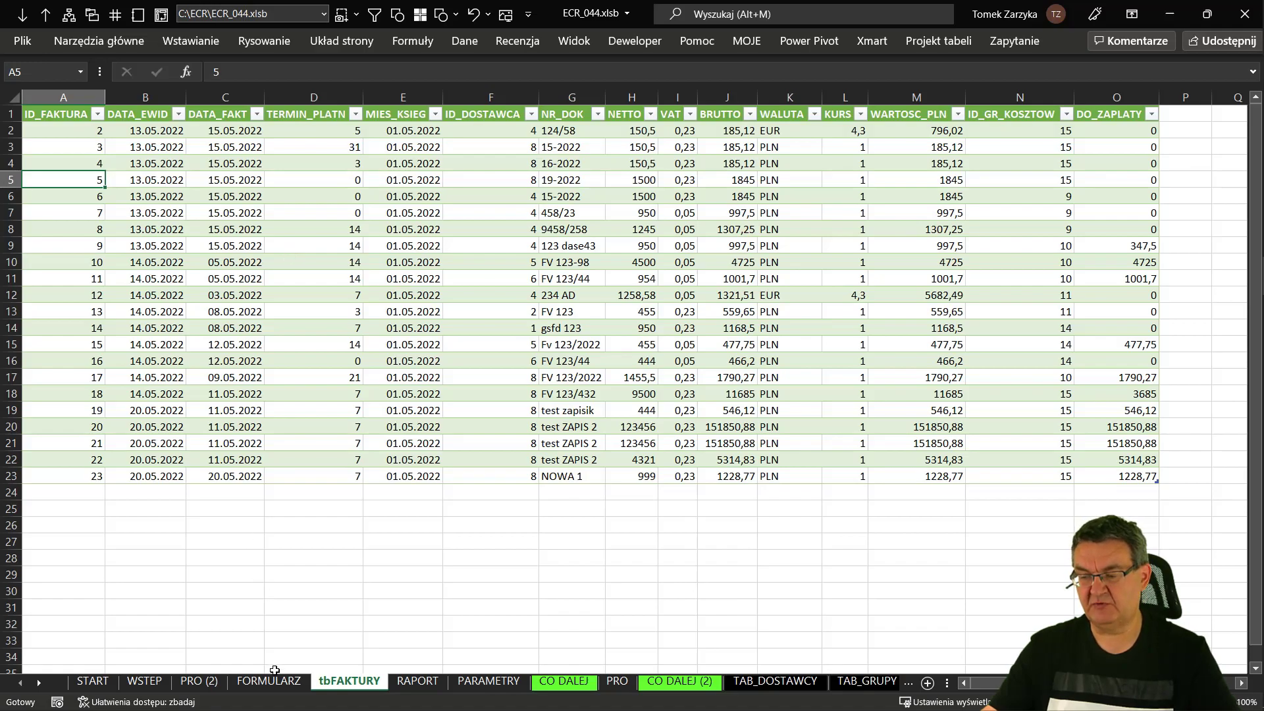
left_click(283, 681)
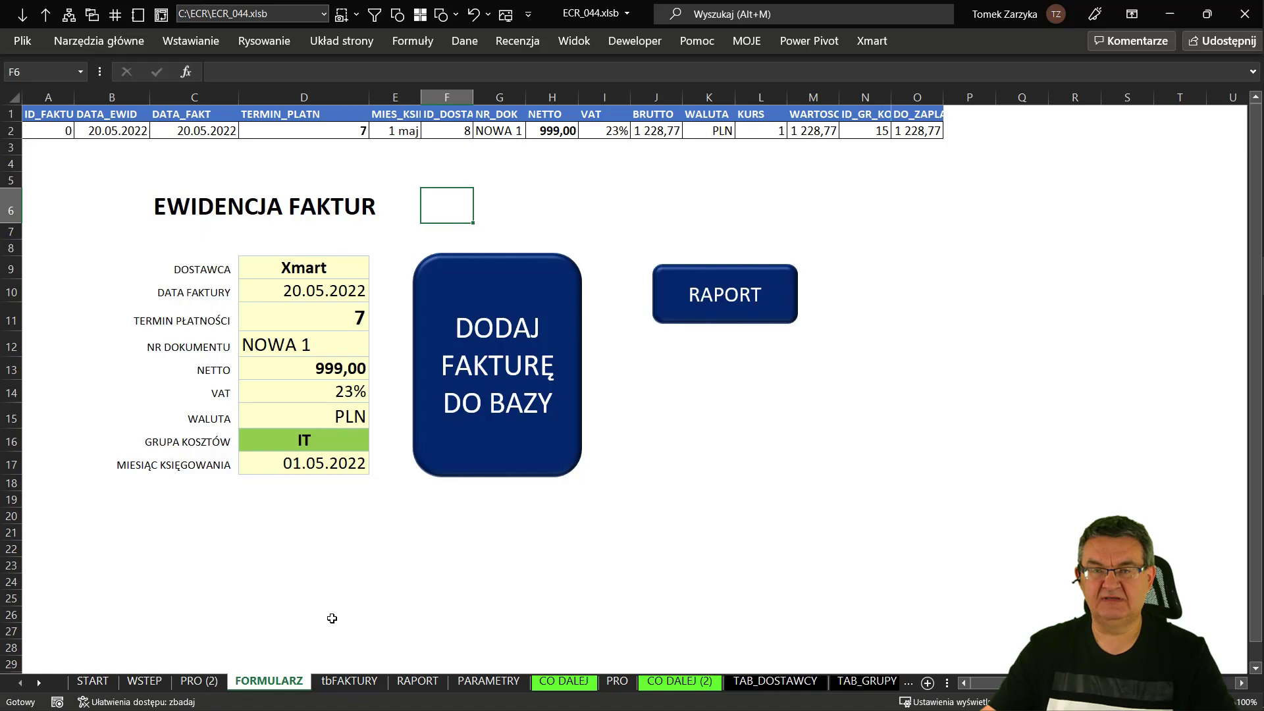
left_click(331, 684)
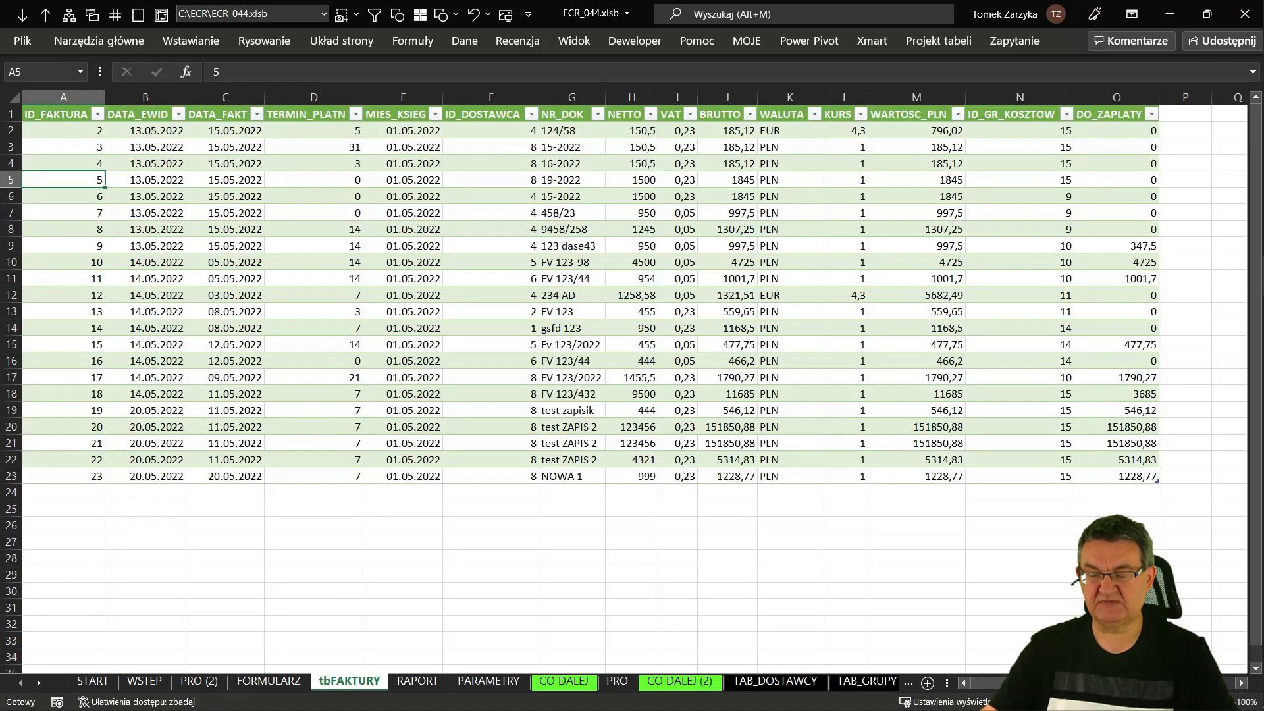
left_click(286, 681)
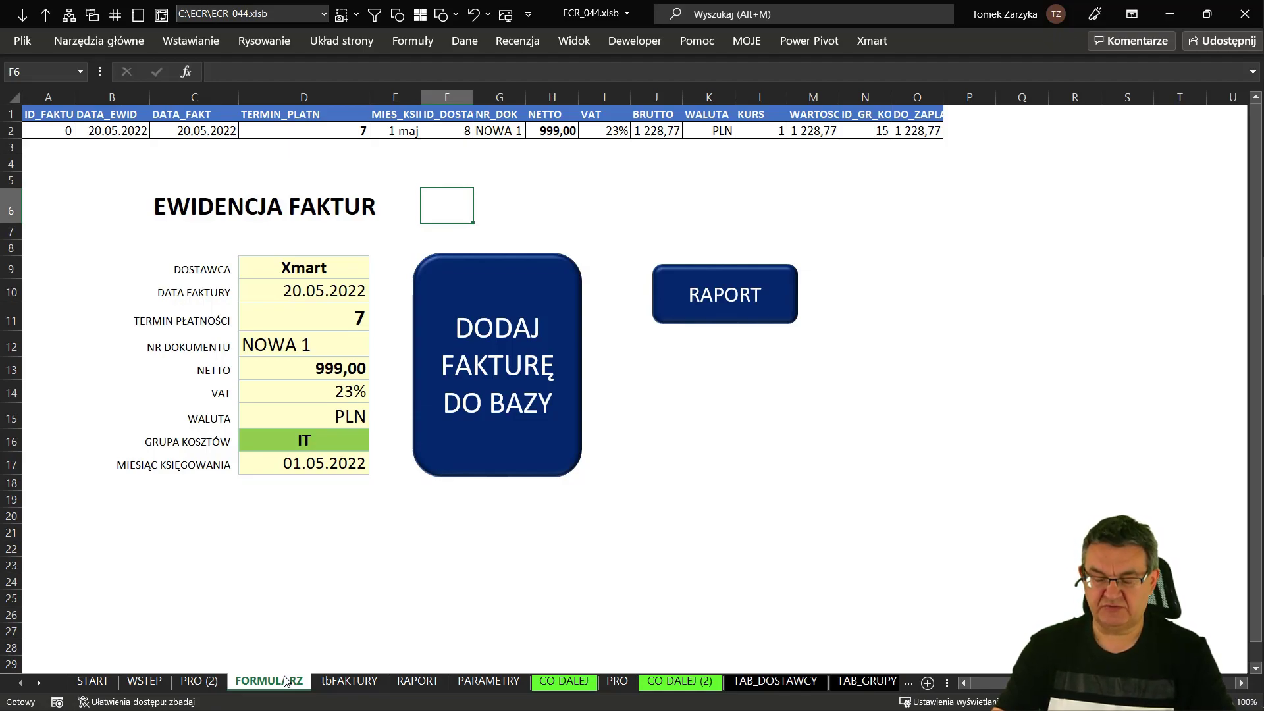
key("alt+f")
- Open ECR44_BAZA_FAKTURY.xlsx from the recent workbooks list
key("o")
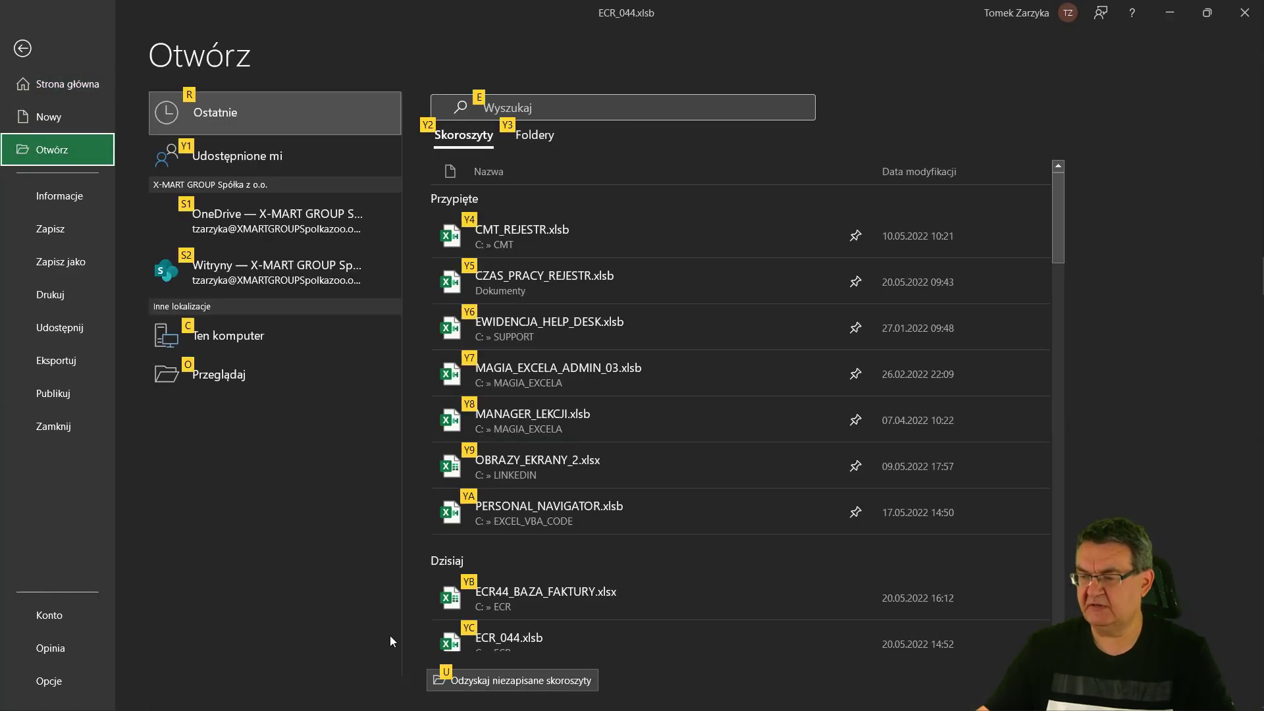
left_click(513, 600)
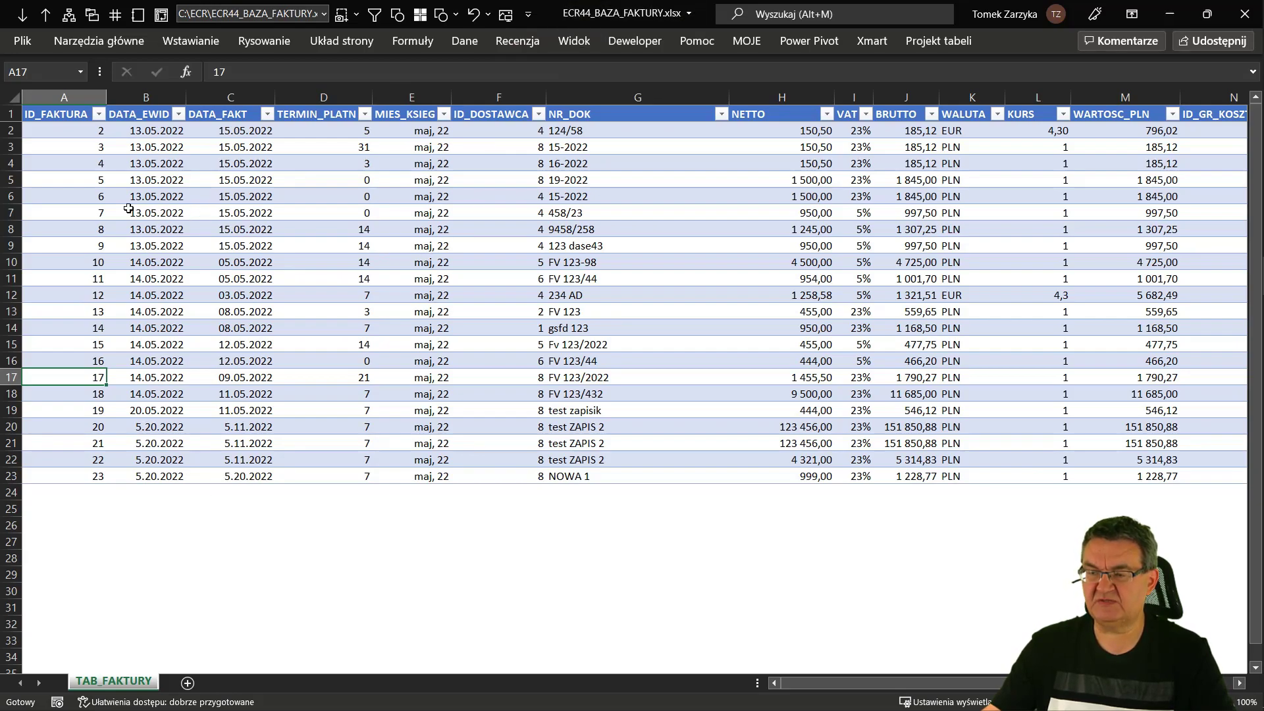
scroll(128, 208, "down", 1)
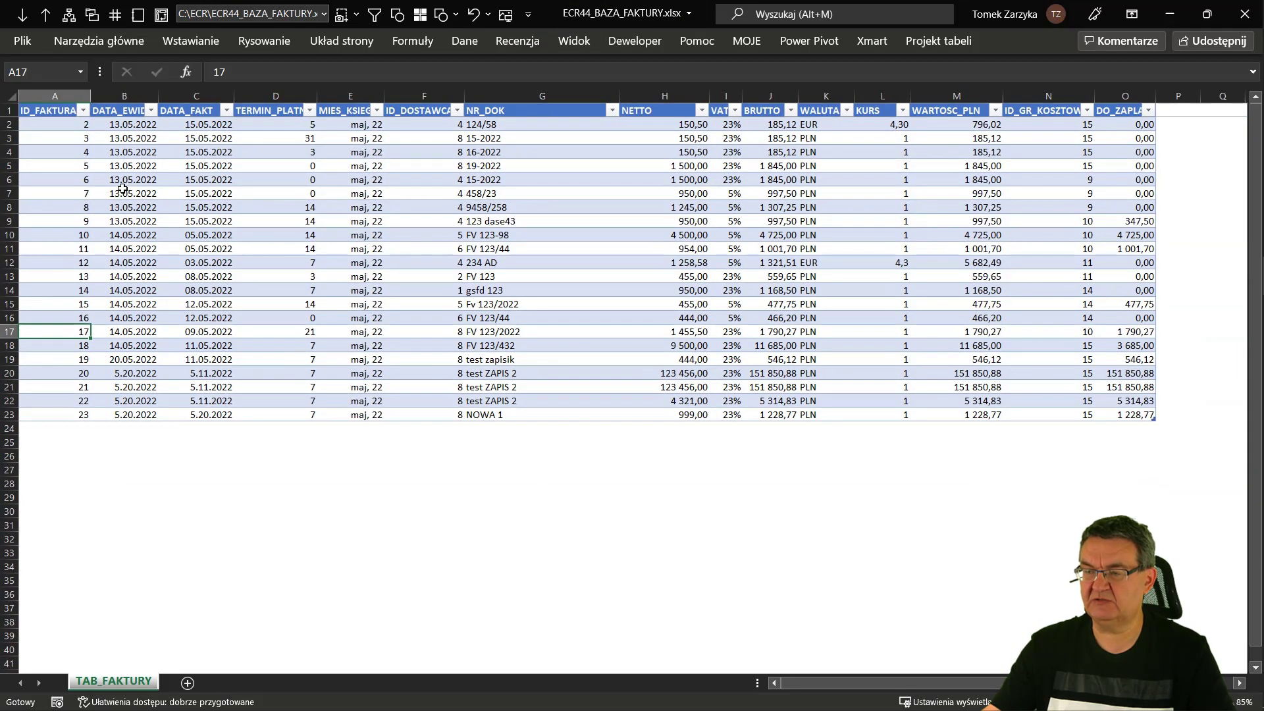
- Compare the database's invoice table with ECR_044's tbFAKTURY sheet, ending on cell D27
key("alt+Tab")
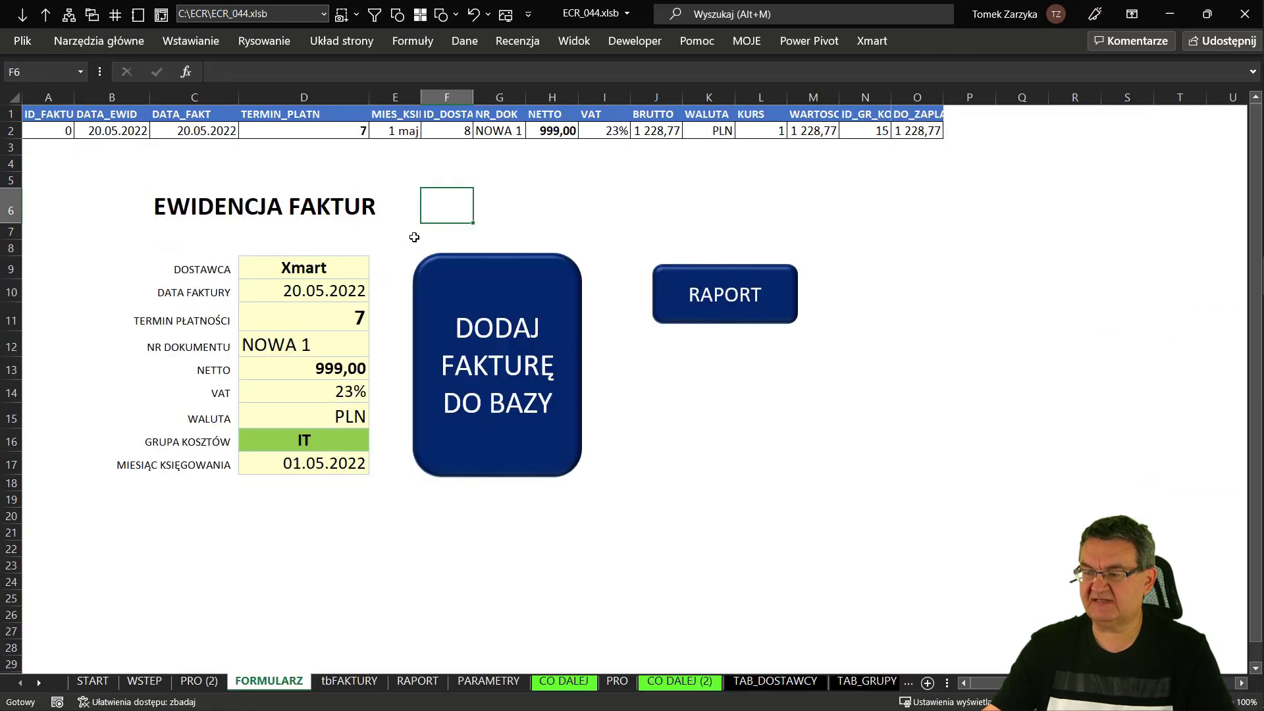
left_click(350, 682)
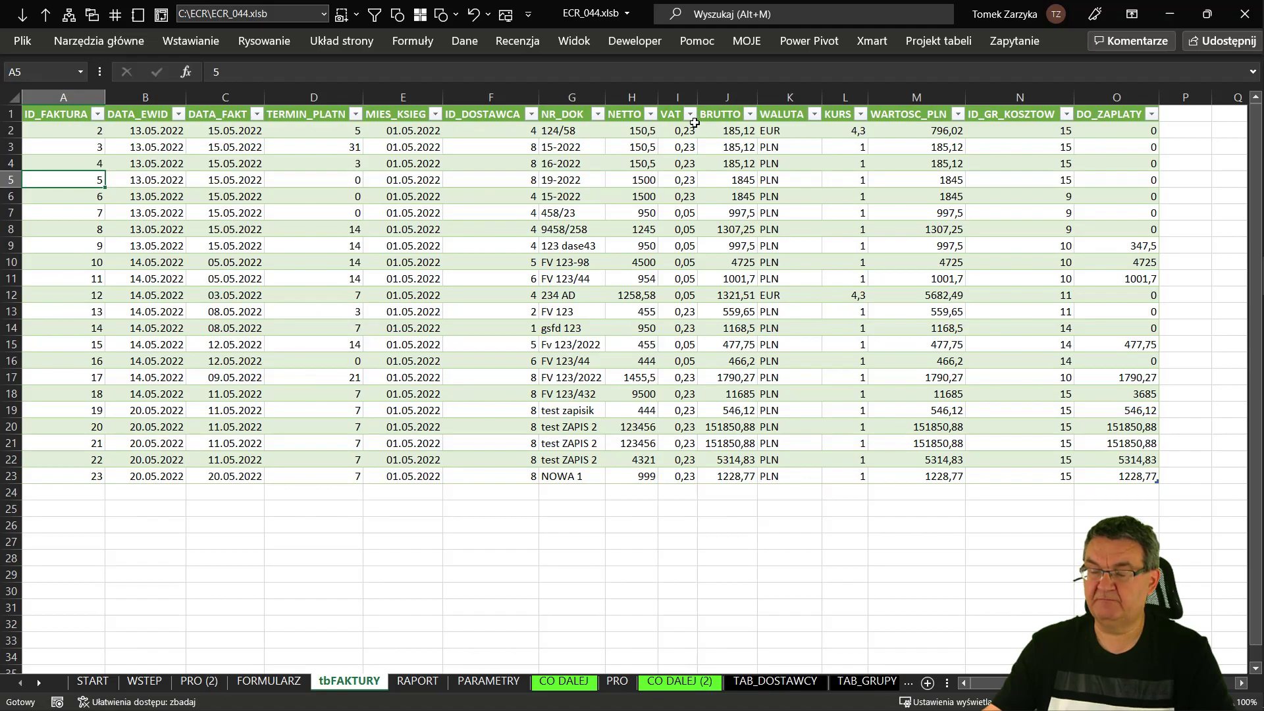
key("alt+Tab")
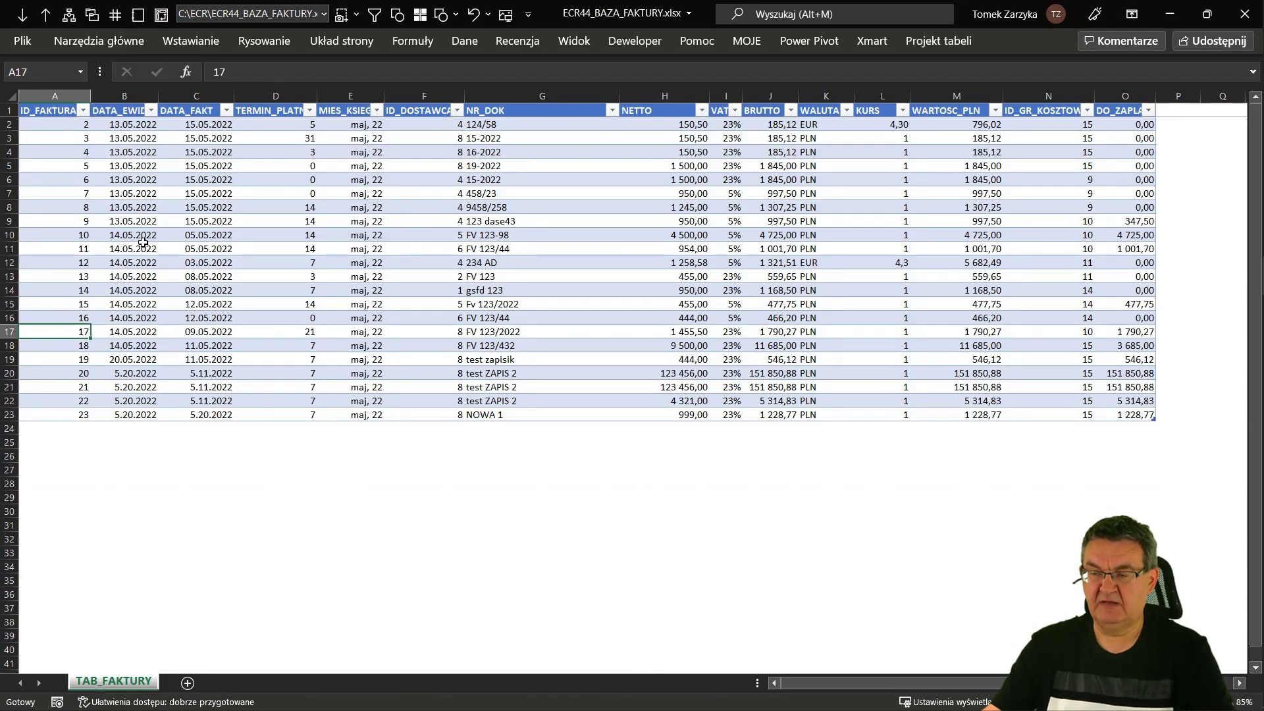
key("alt+Tab")
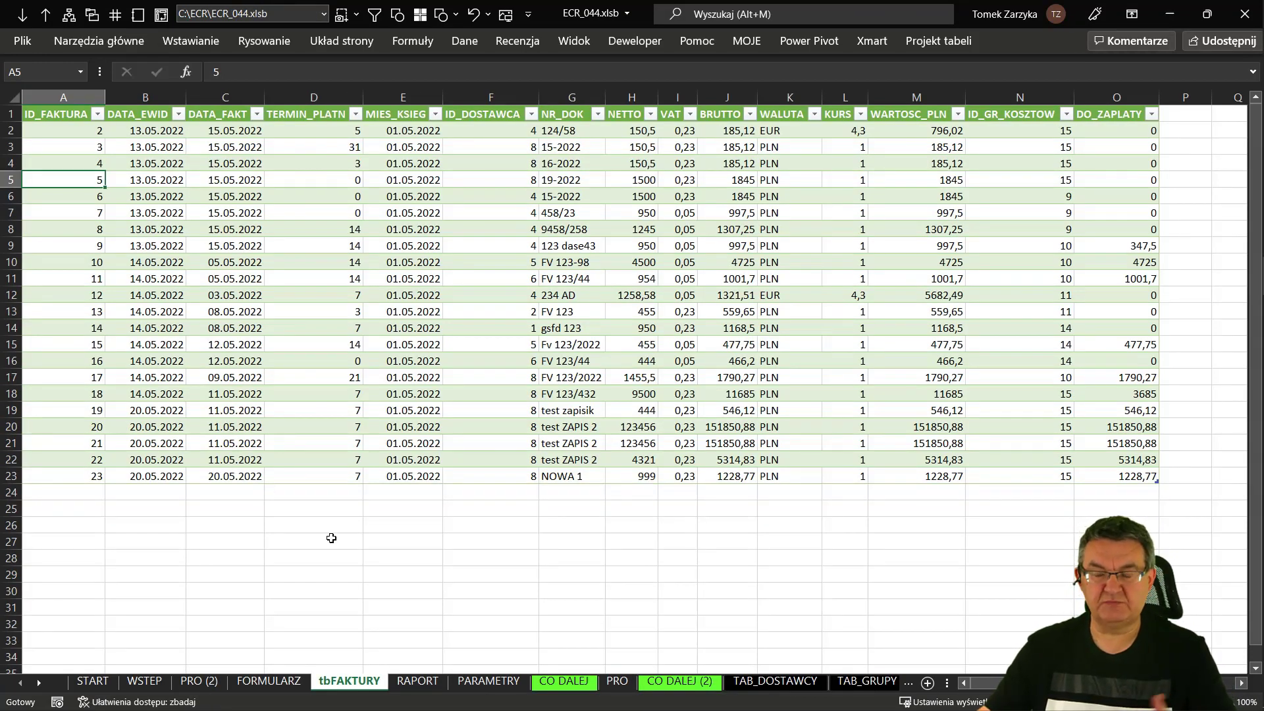
left_click(332, 538)
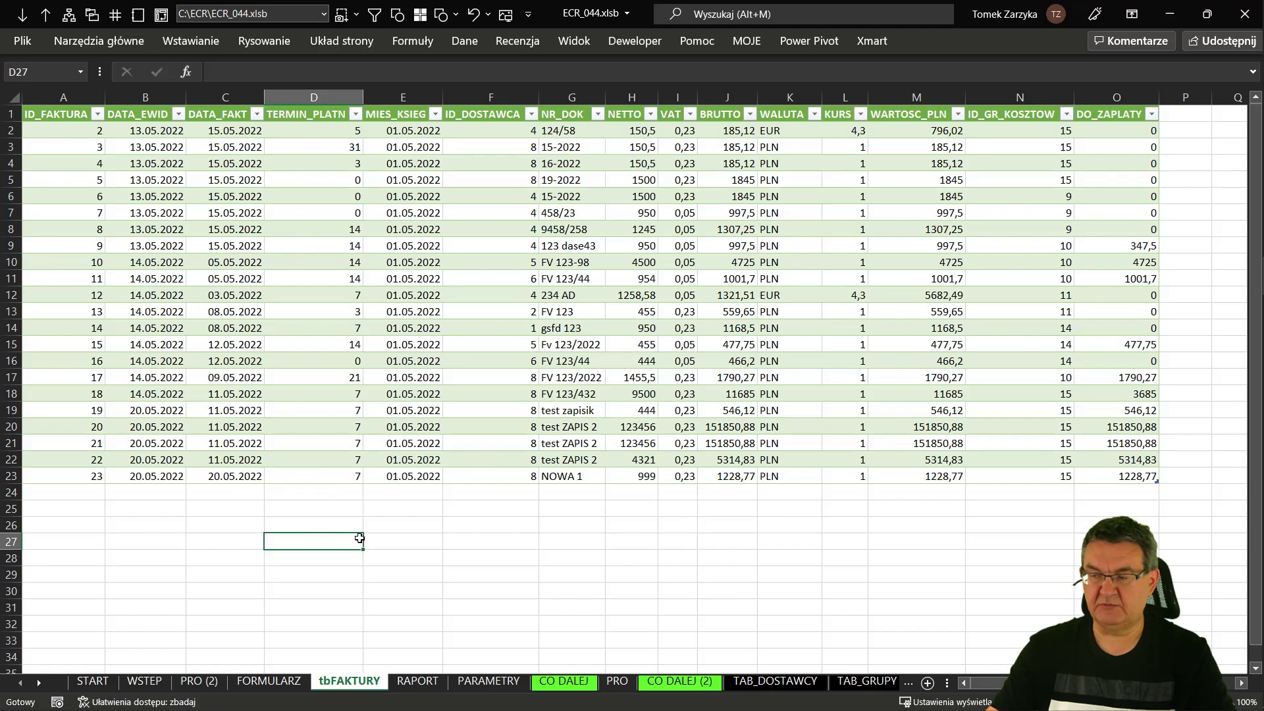
- On FORMULARZ, inspect the staged invoice row A2:B2, then toggle to tbFAKTURY and back
key("ctrl+Page_Up")
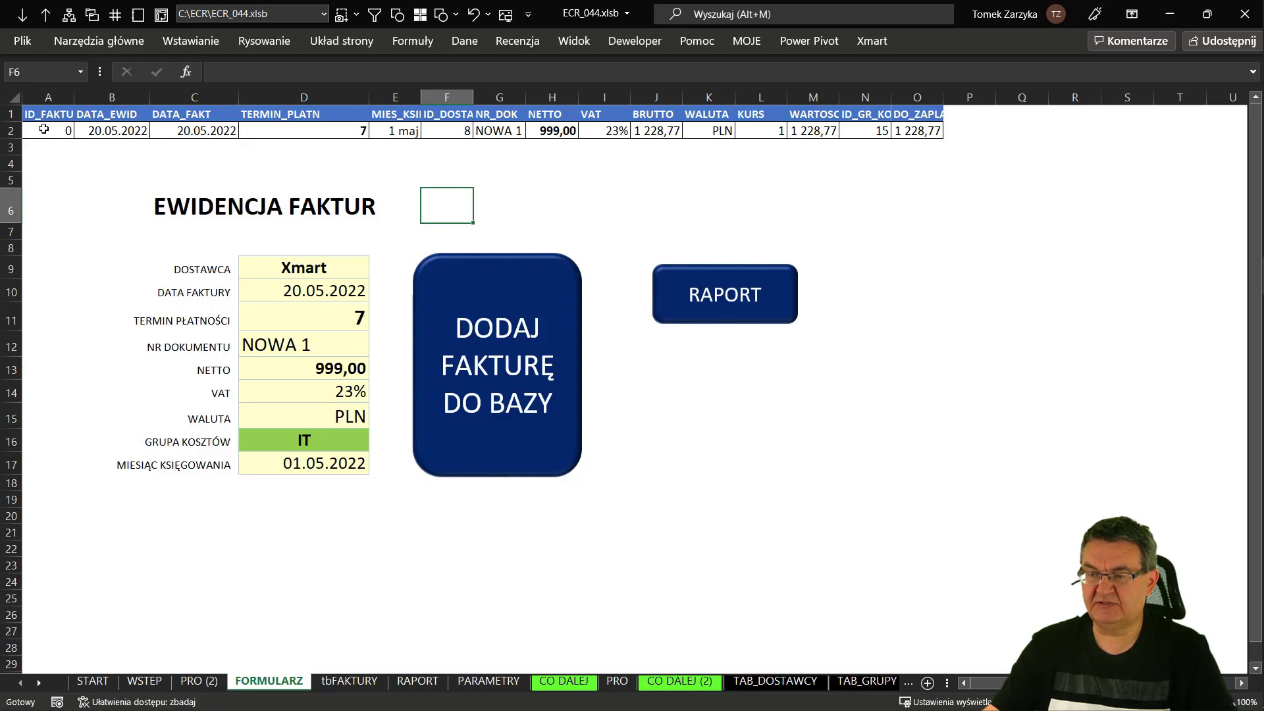
left_click_drag(34, 130, 103, 130)
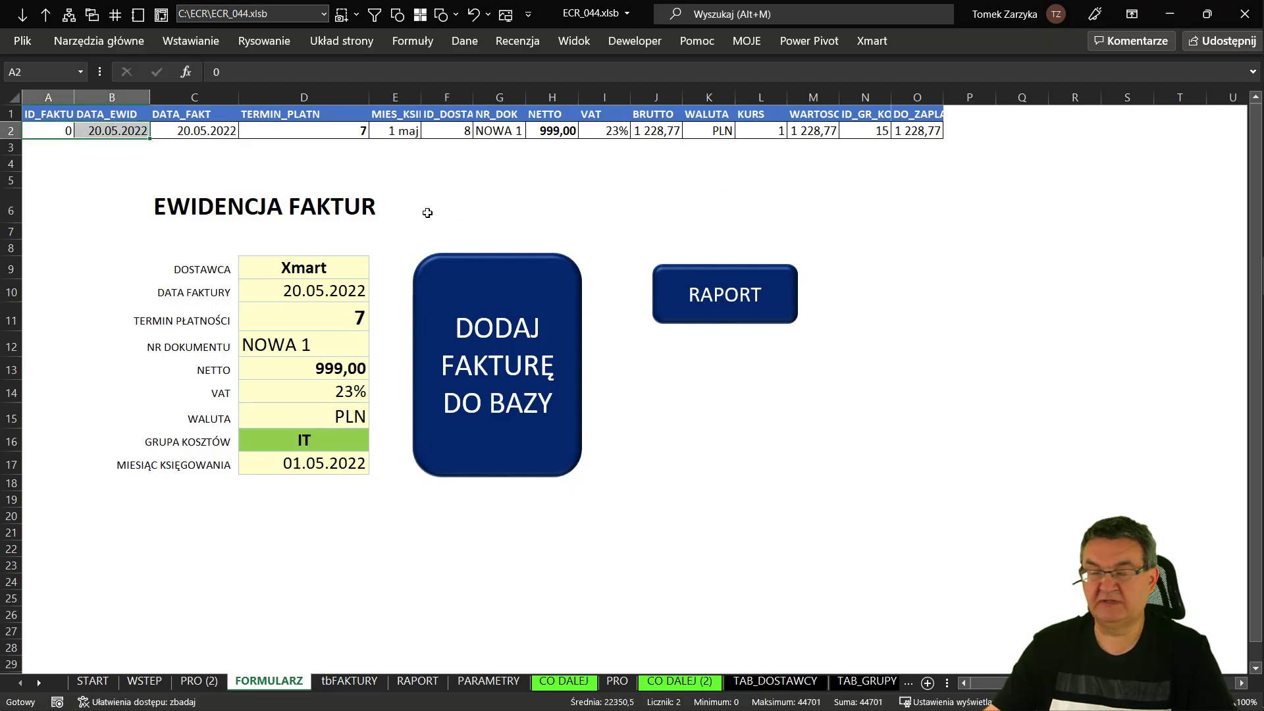
left_click(97, 213)
left_click(56, 133)
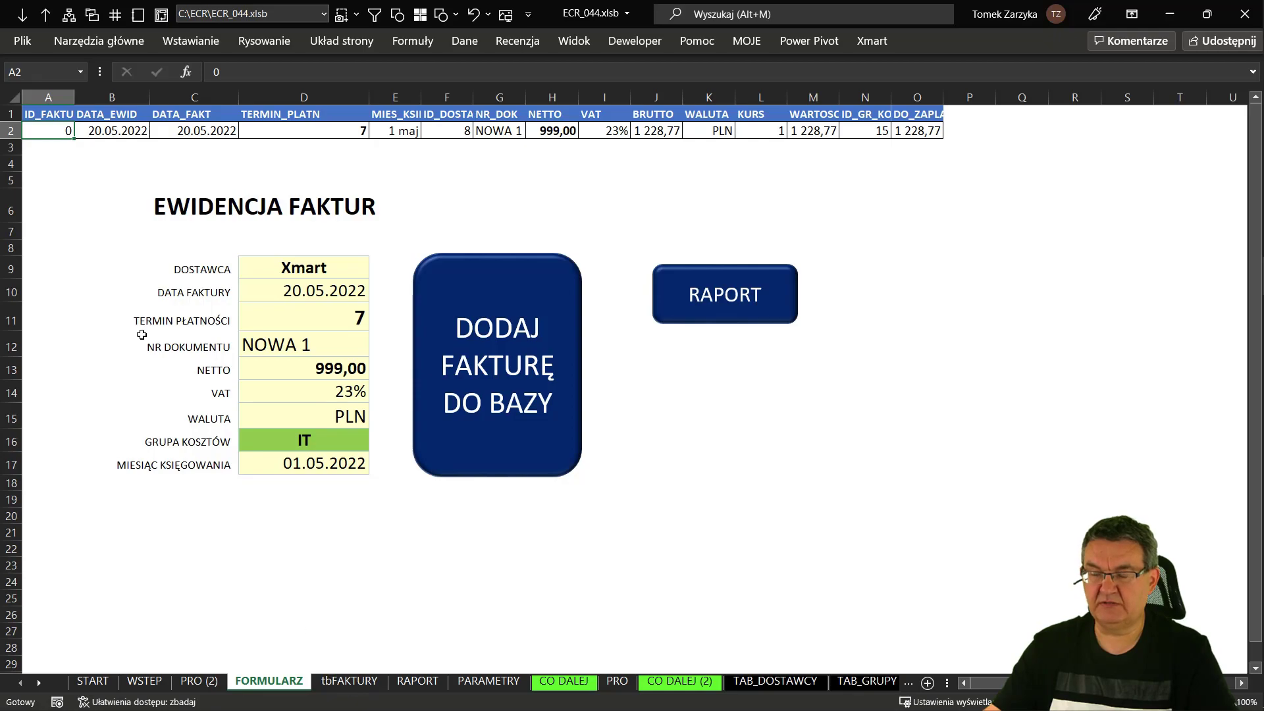
left_click(79, 199)
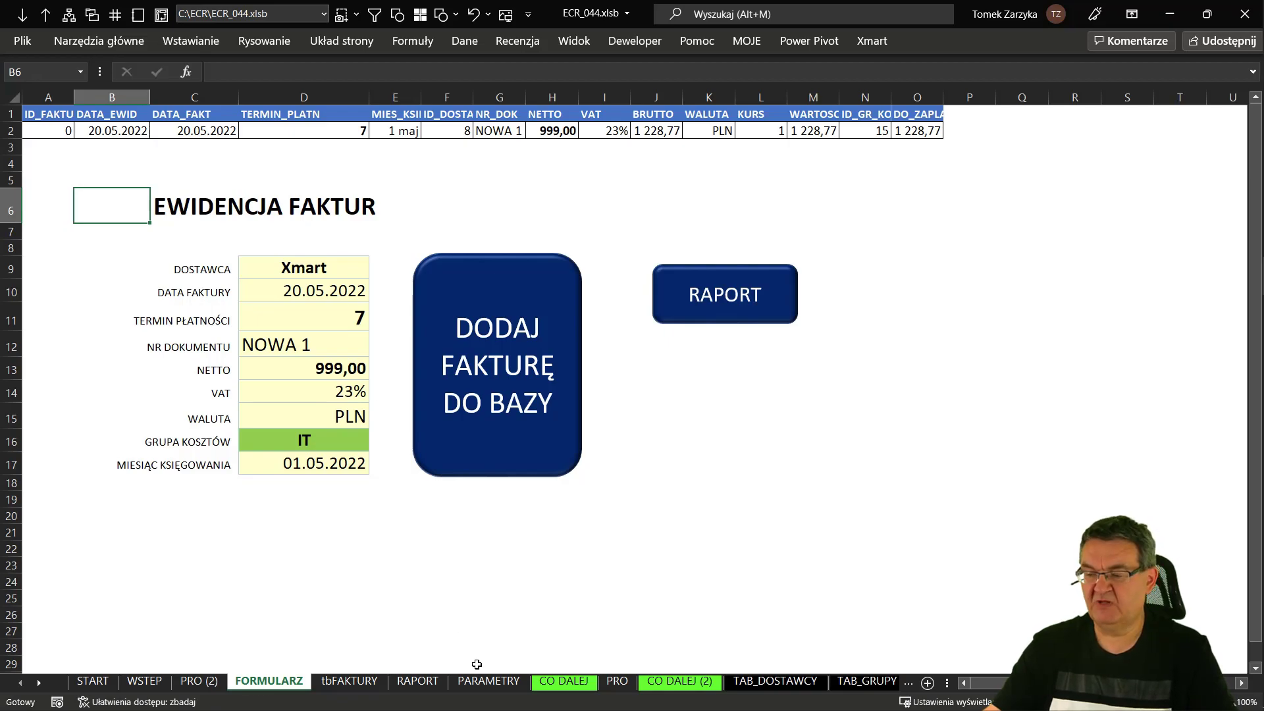
left_click(365, 683)
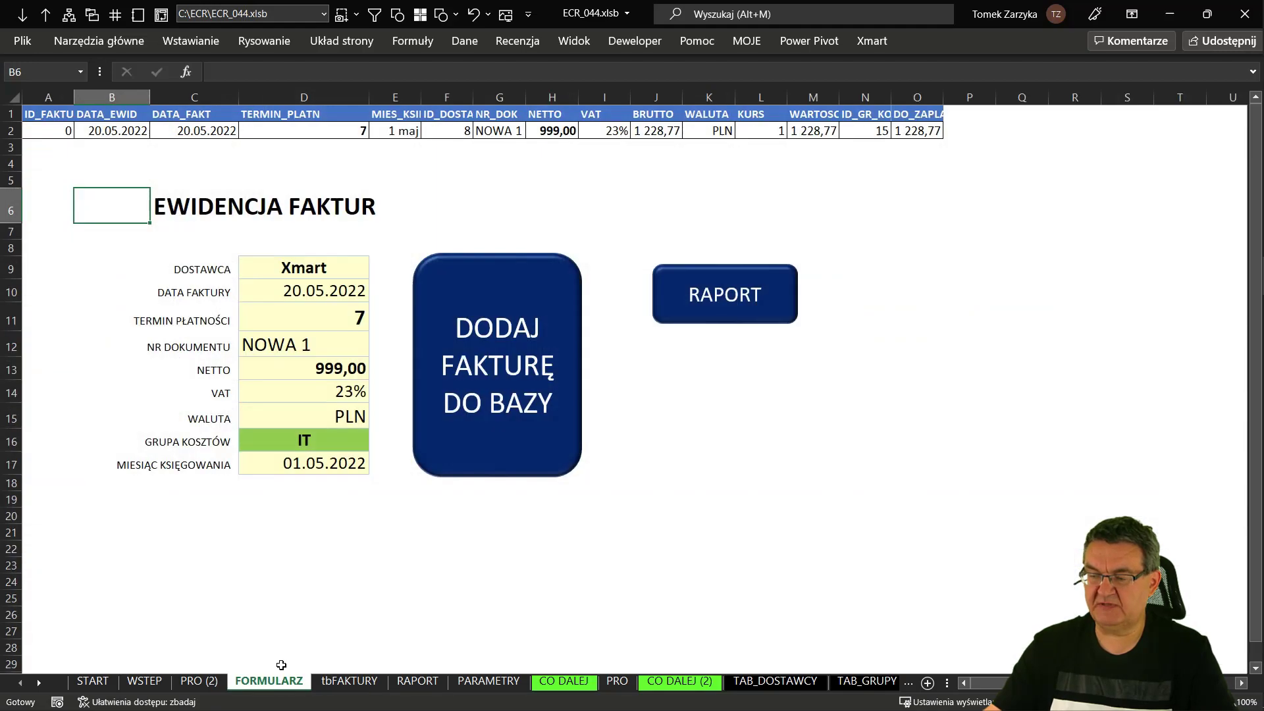
left_click(280, 682)
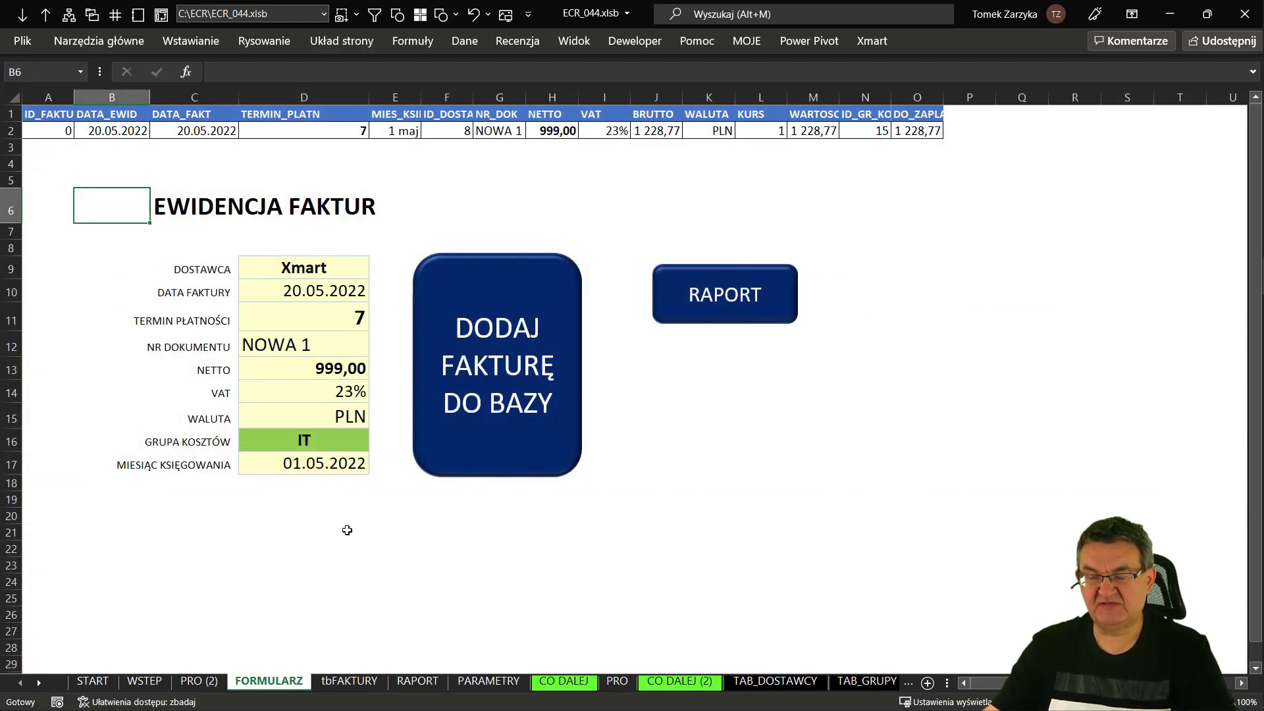
- Open the ZapiszDane macro assigned to DODAJ FAKTURĘ DO BAZY via Przypisz makro > Edycja
right_click(490, 325)
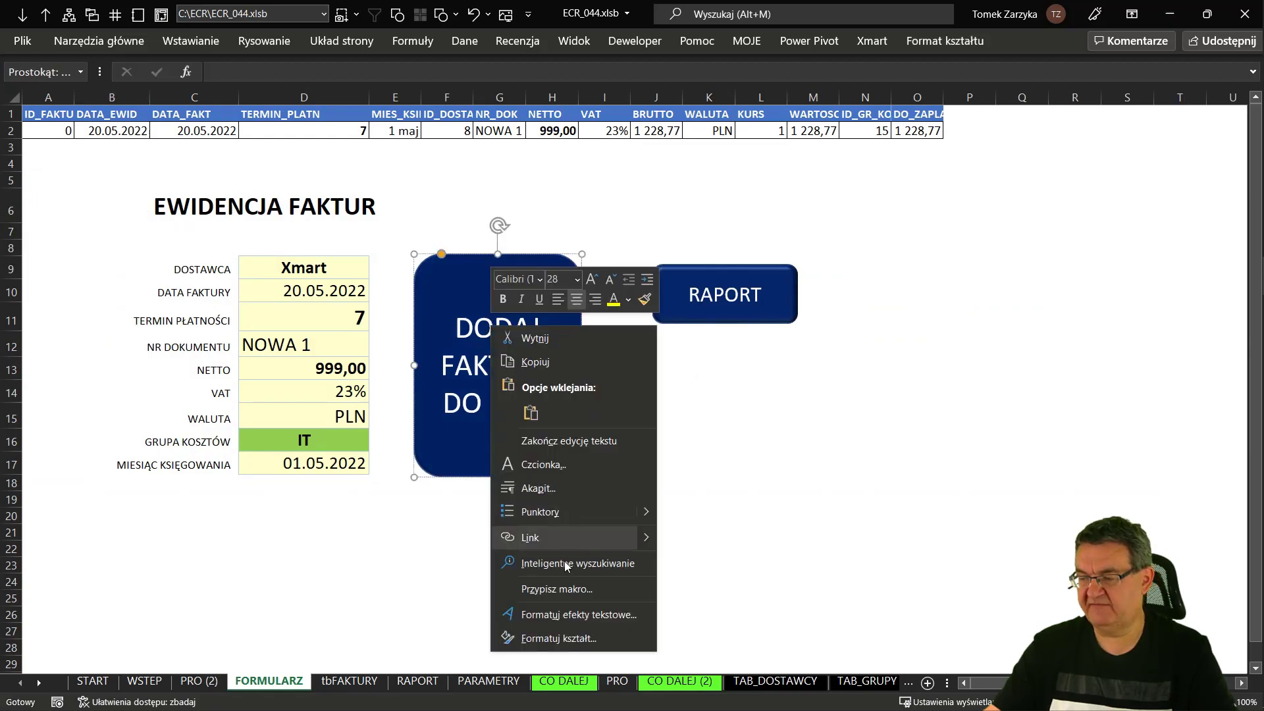
left_click(557, 589)
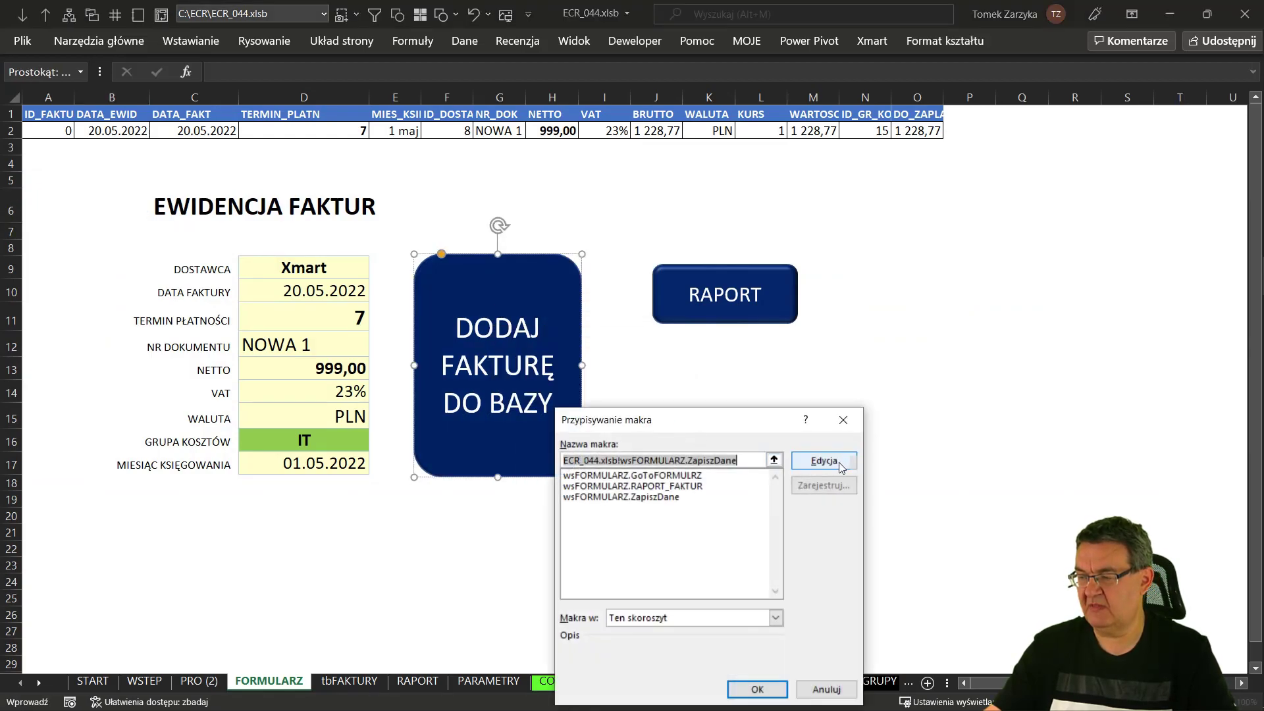
left_click(835, 460)
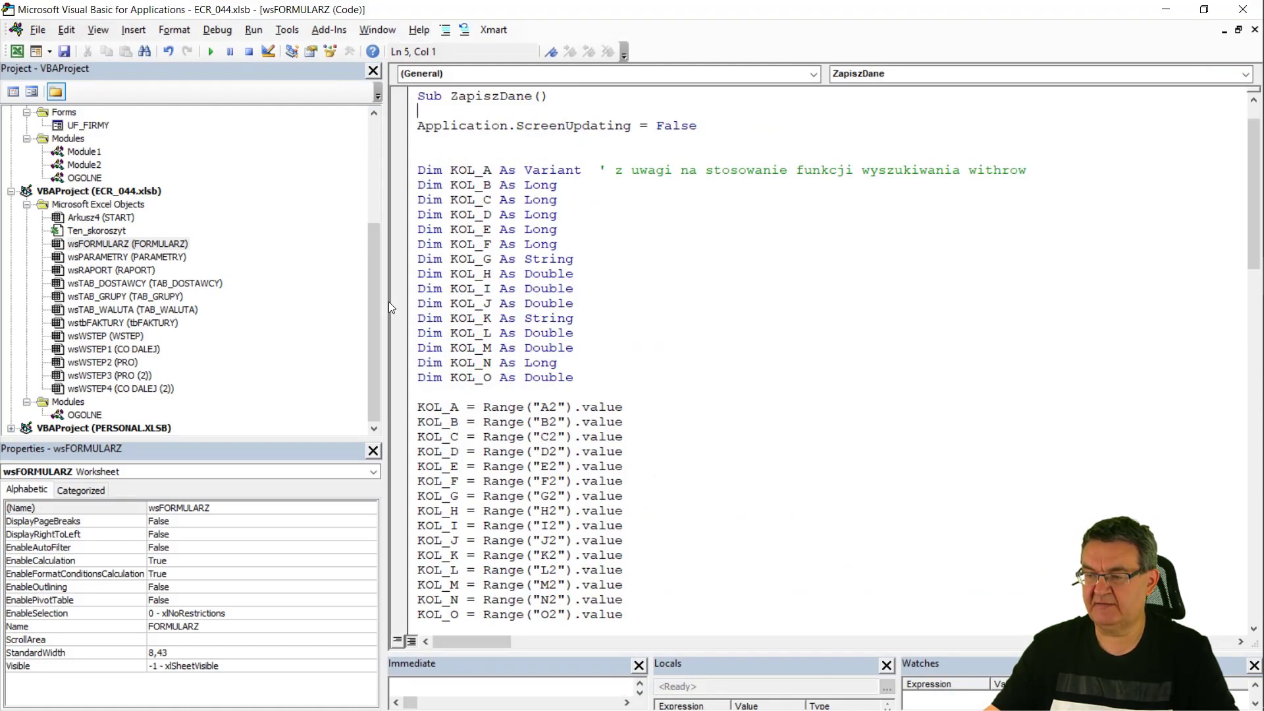
left_click_drag(388, 303, 280, 302)
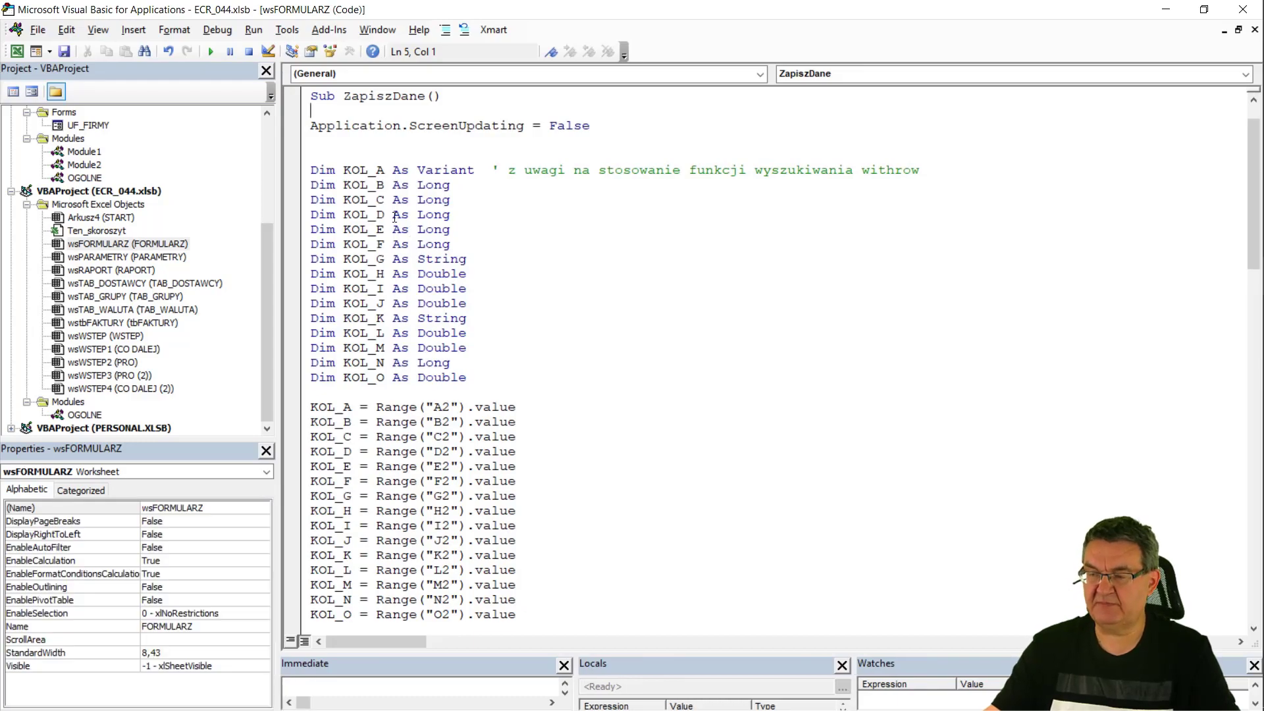
- Review the KOL variable declarations and the Option Explicit line in the wsFORMULARZ code
left_click_drag(312, 170, 335, 363)
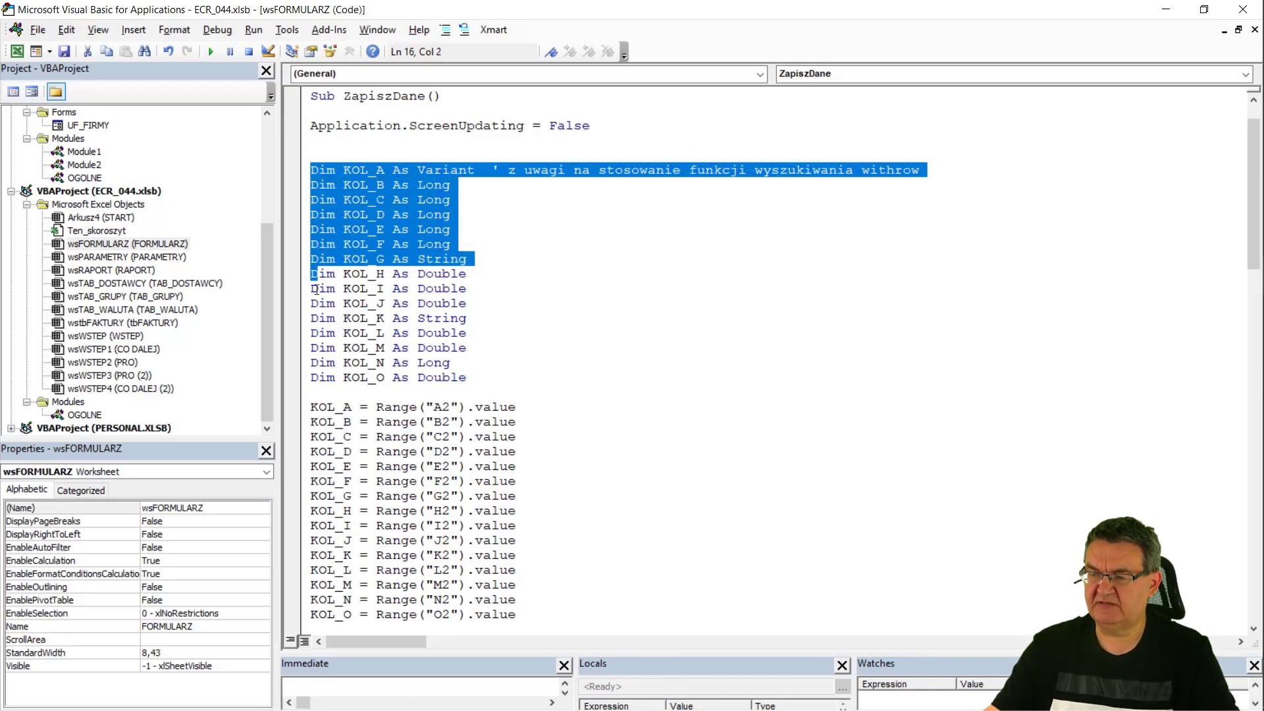
left_click(532, 294)
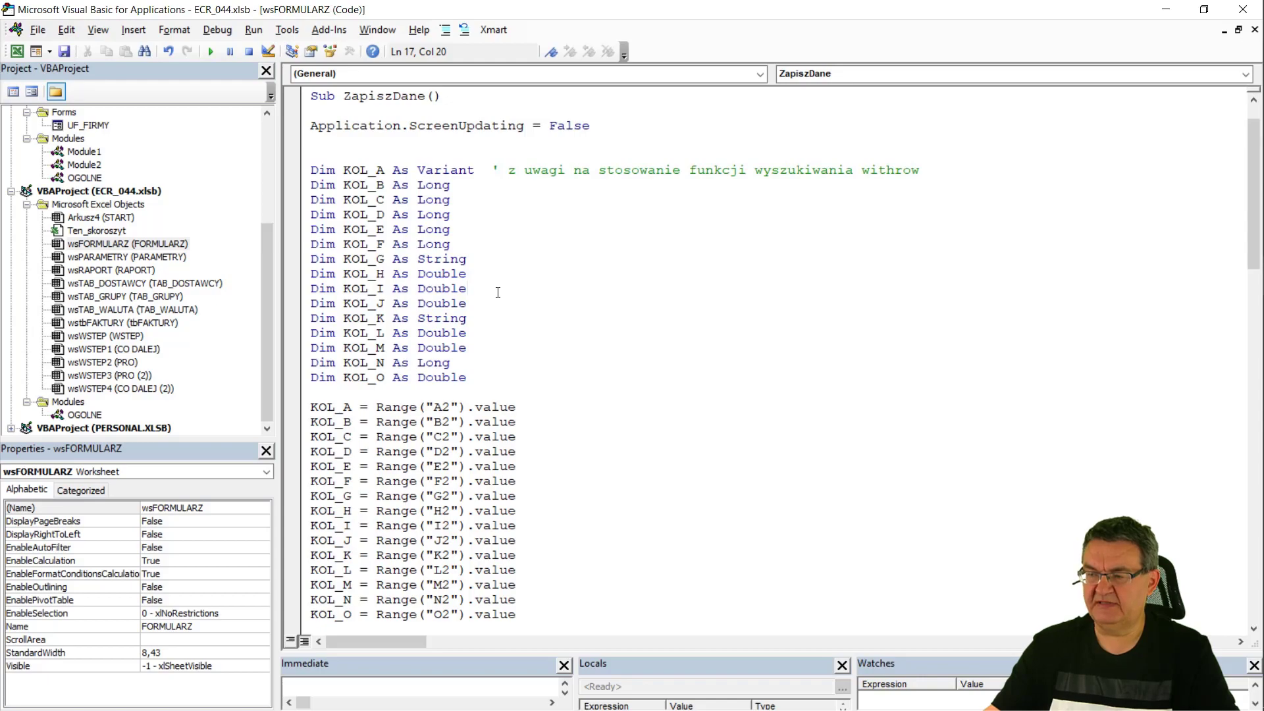
scroll(497, 292, "down", 1)
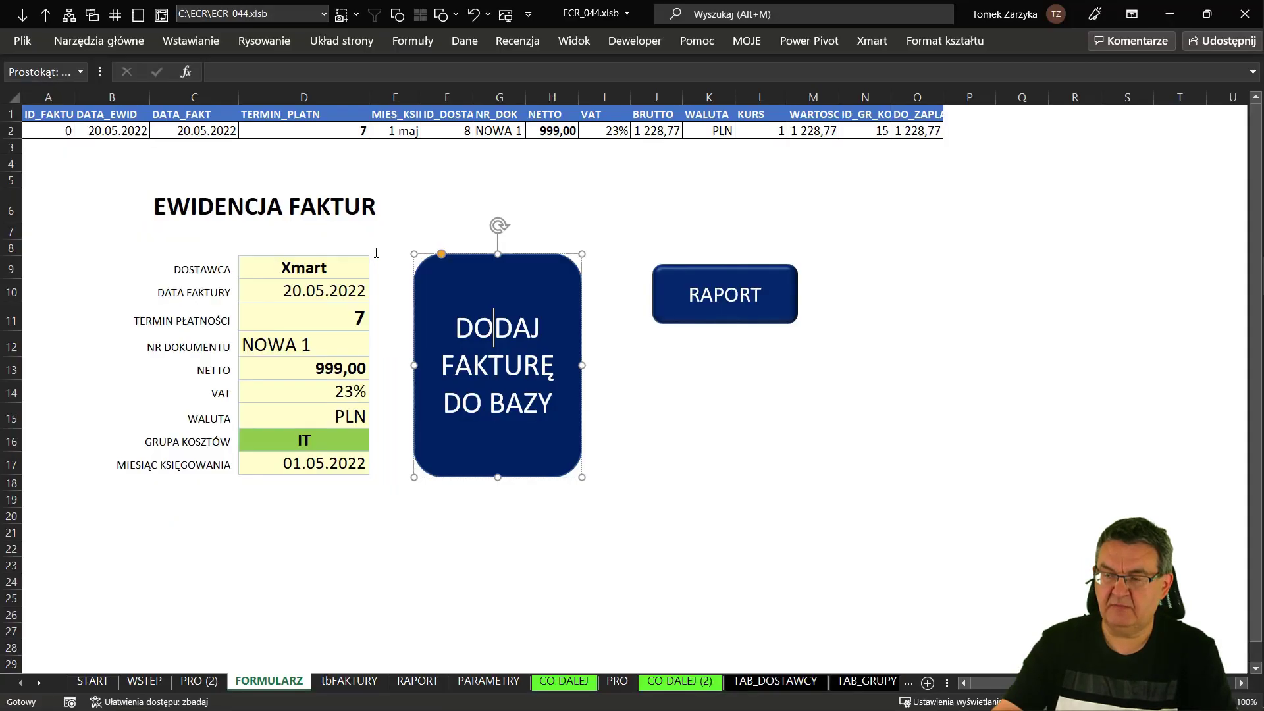
key("alt+F11")
left_click(58, 132)
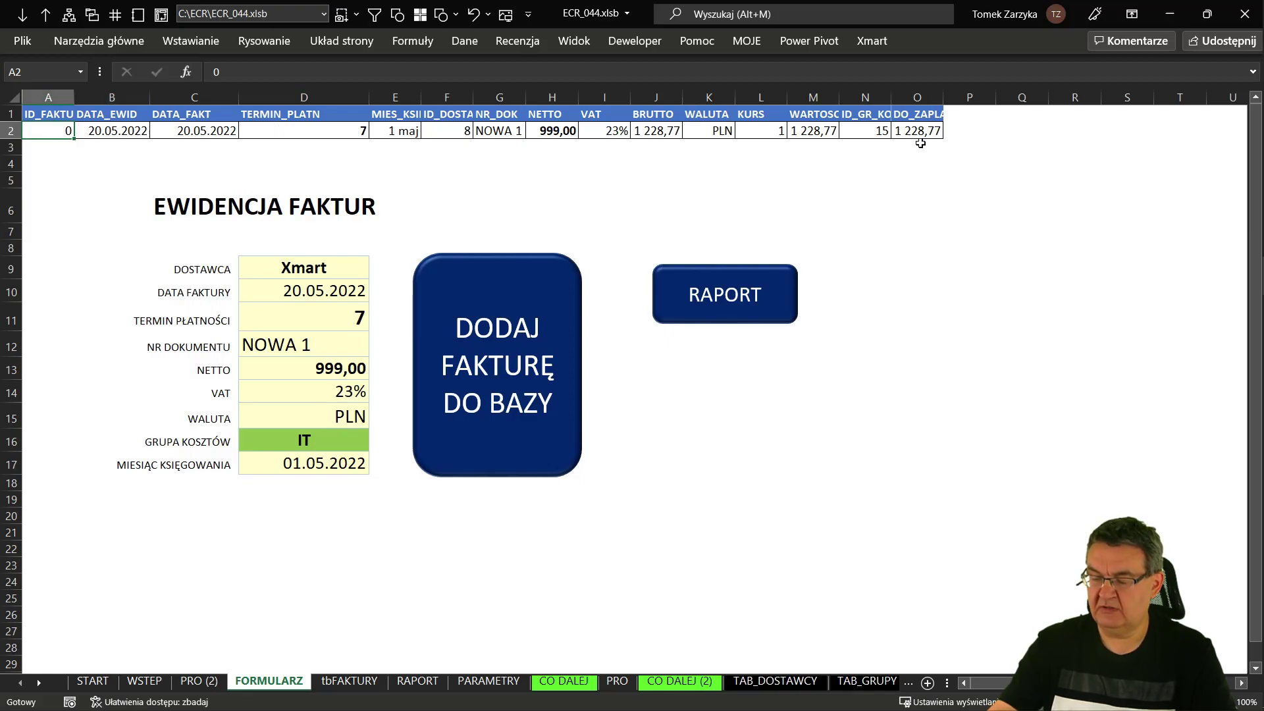
key("alt+F11")
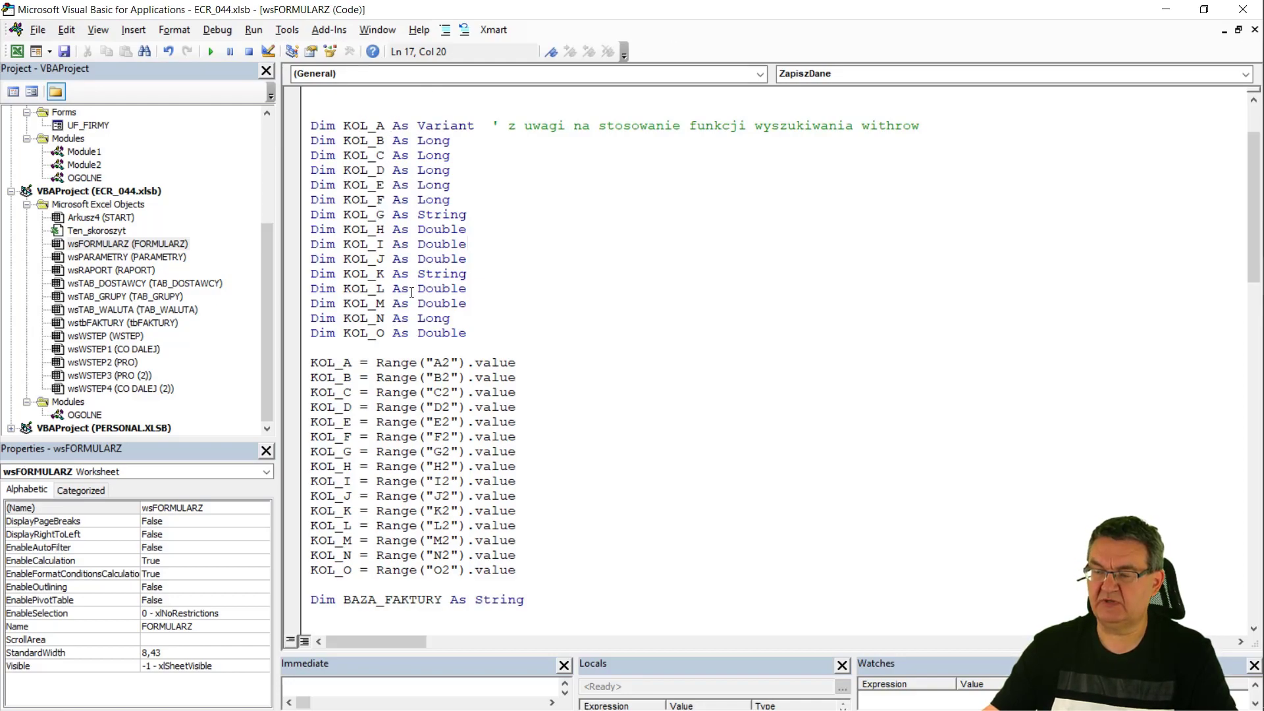
scroll(409, 291, "up", 2)
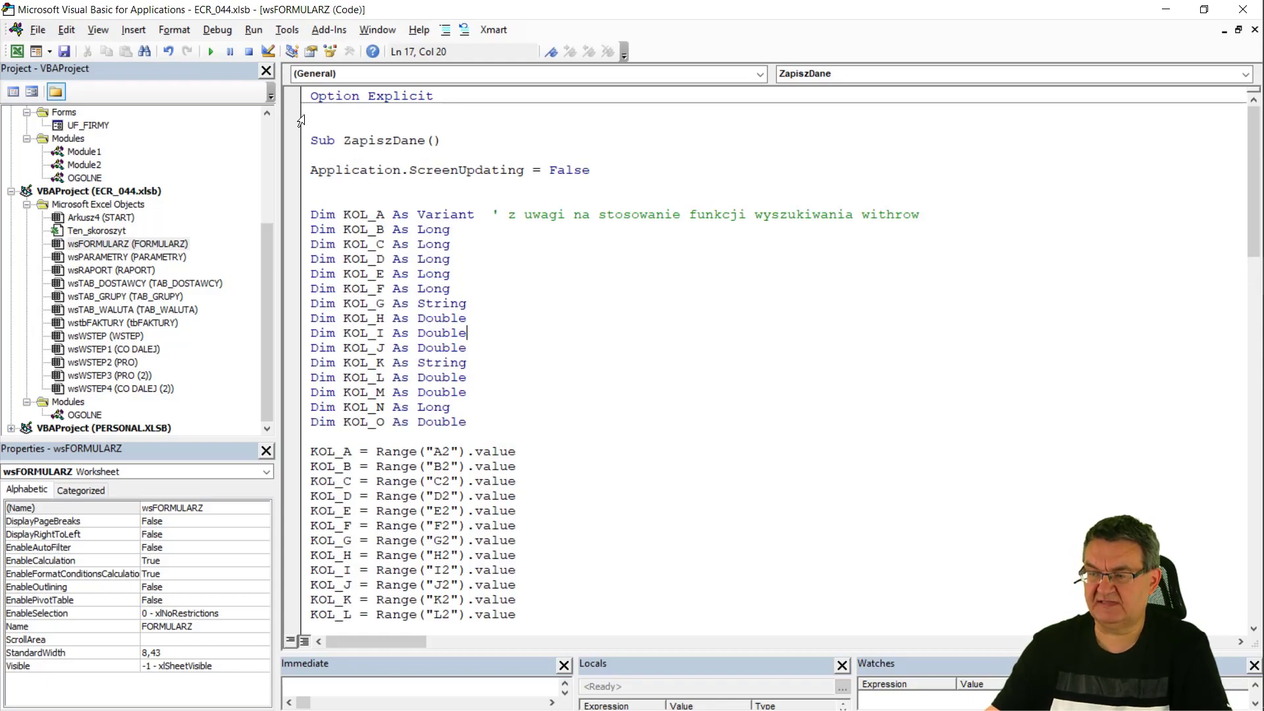
left_click_drag(310, 97, 464, 100)
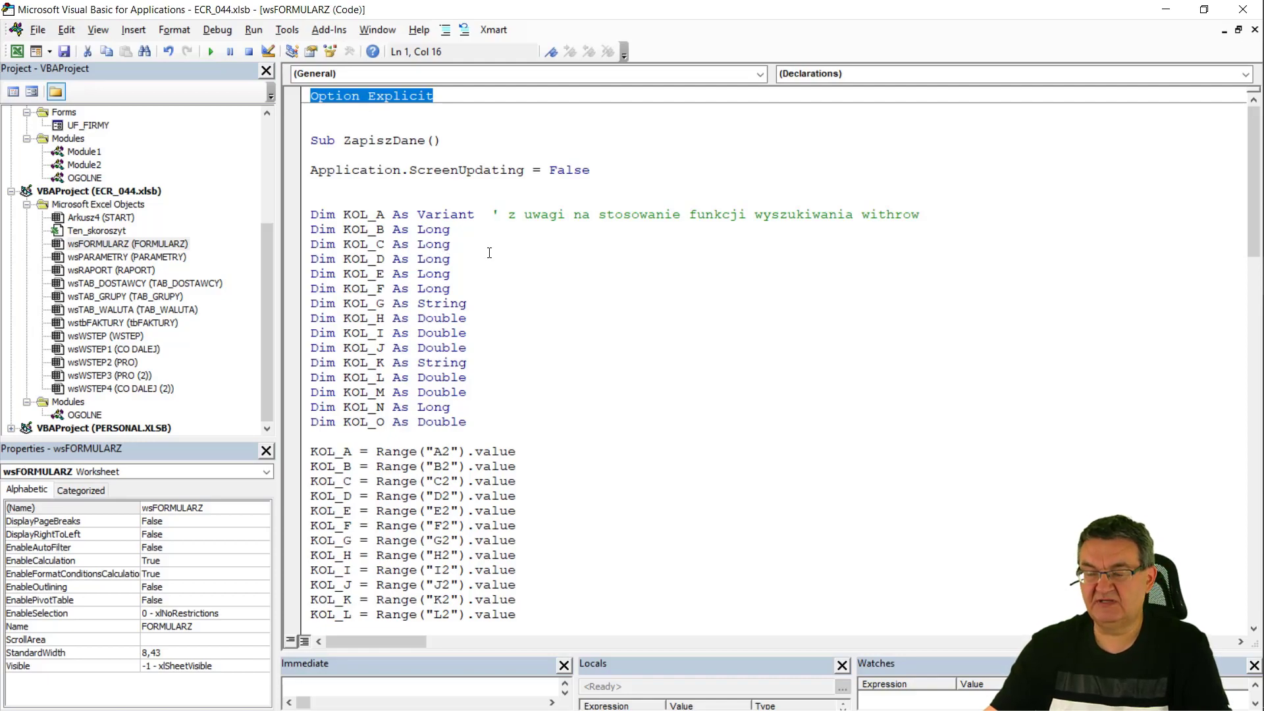
scroll(489, 252, "down", 1)
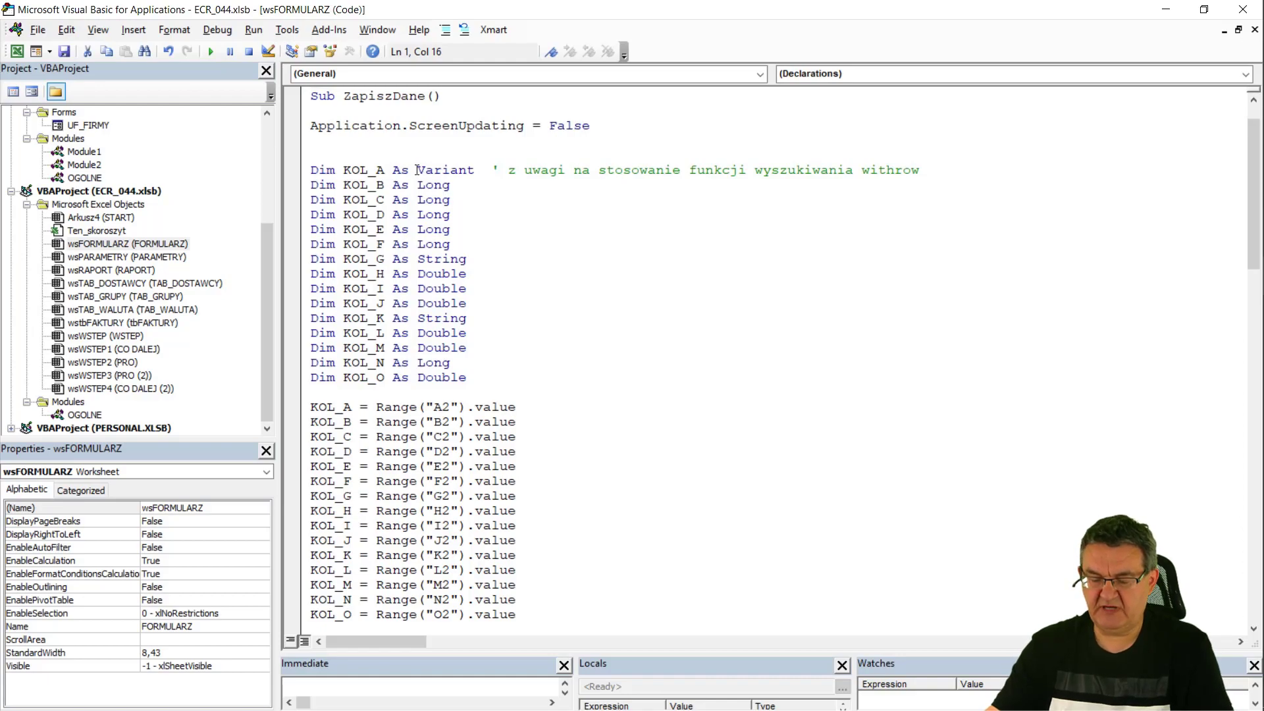
- Go over declared types: Variant for KOL_A, String for KOL_G, Double for KOL_L and KOL_O
left_click(419, 170)
left_click_drag(419, 170, 474, 170)
left_click(476, 197)
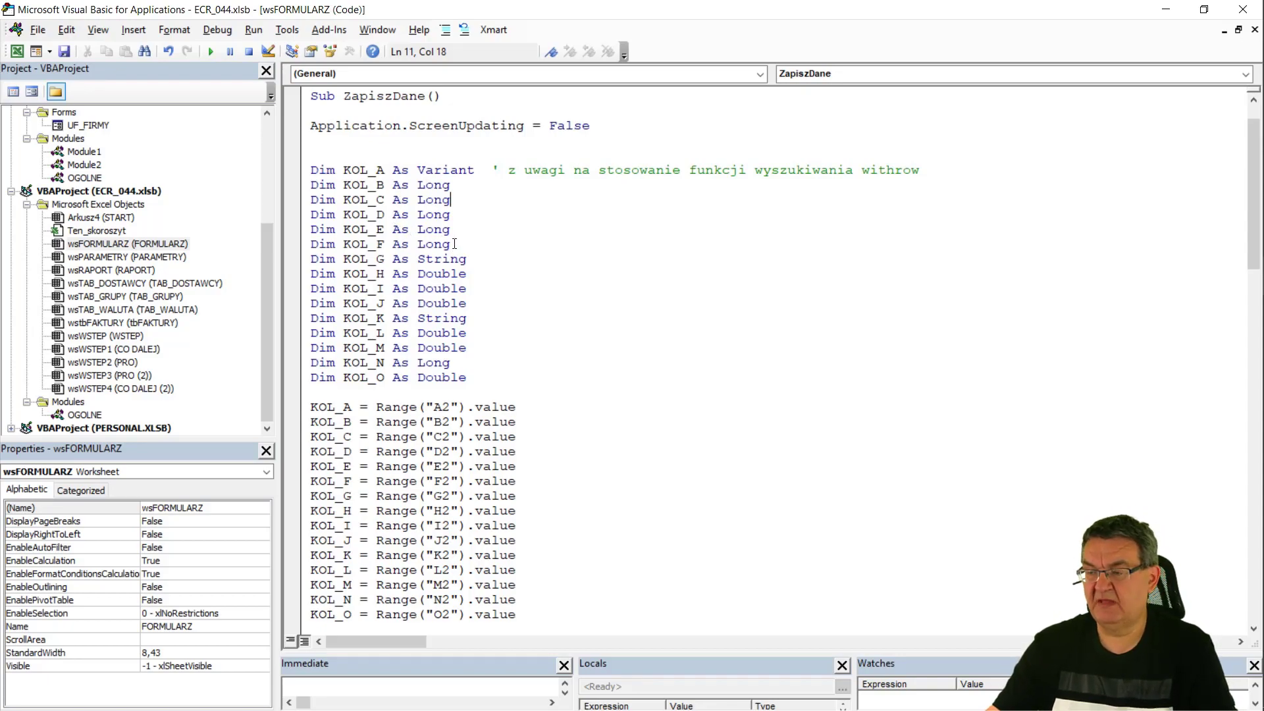
double_click(428, 259)
left_click(482, 264)
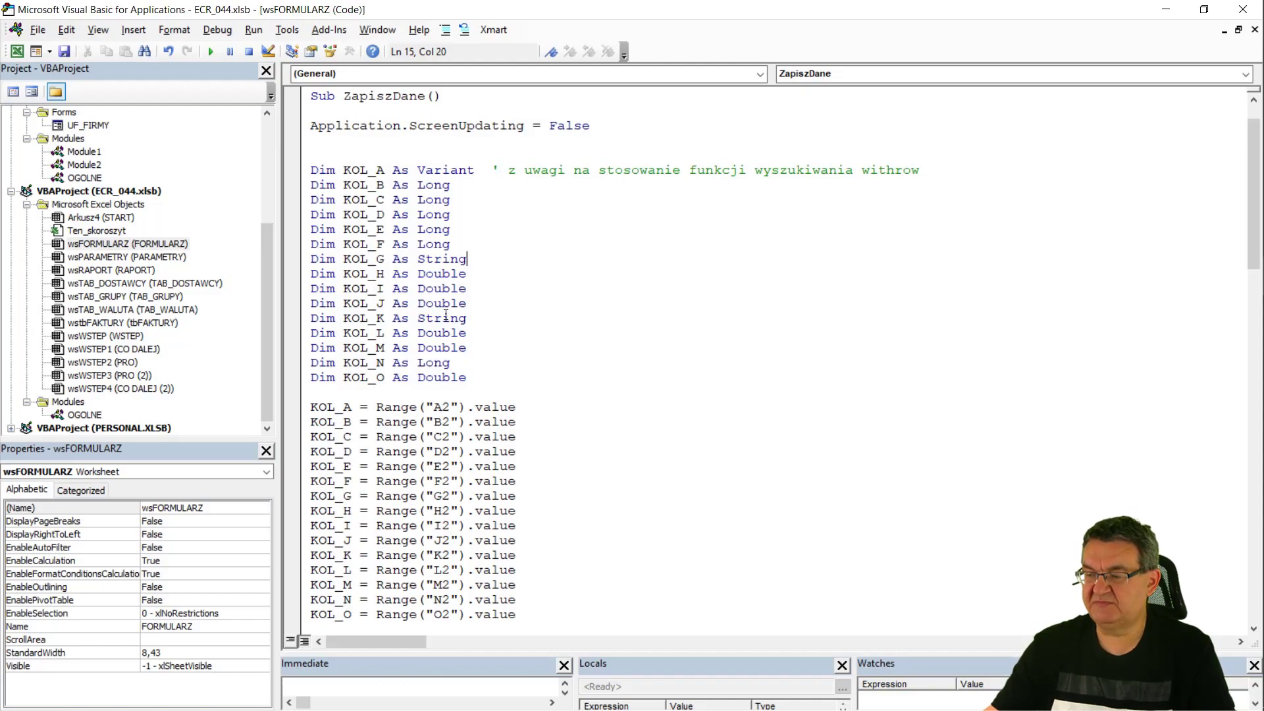
left_click(434, 333)
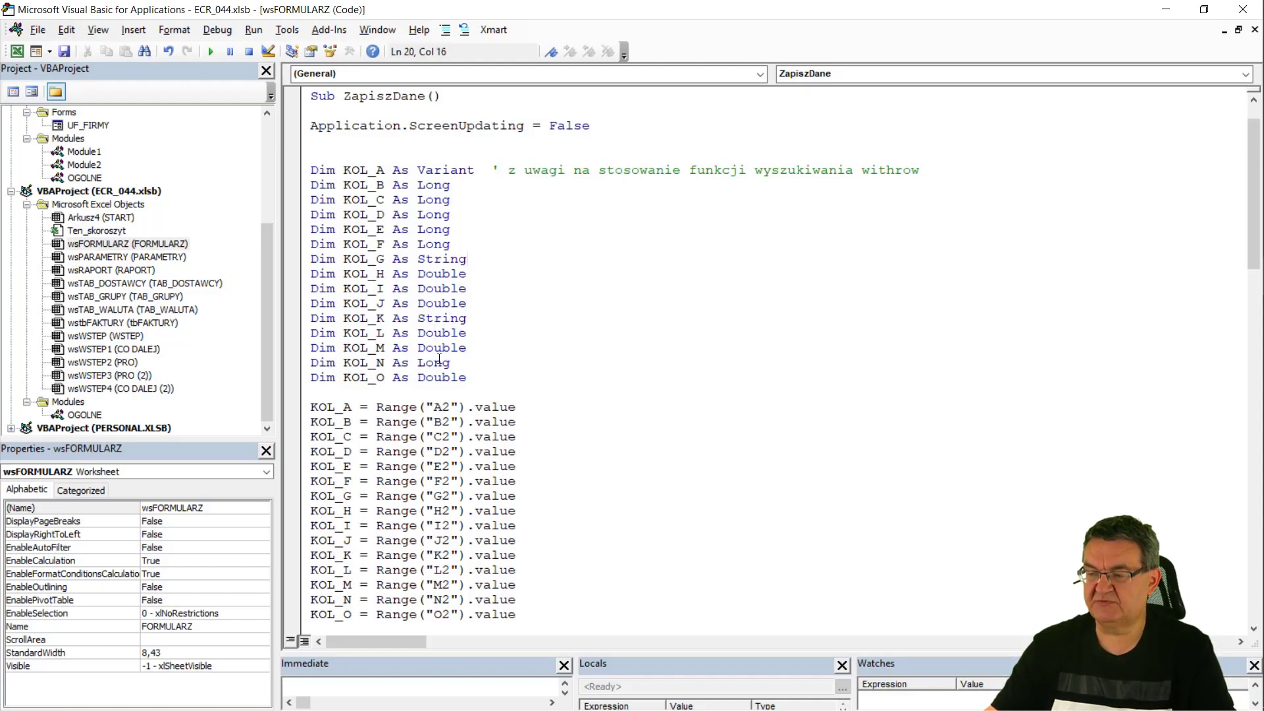
left_click(443, 377)
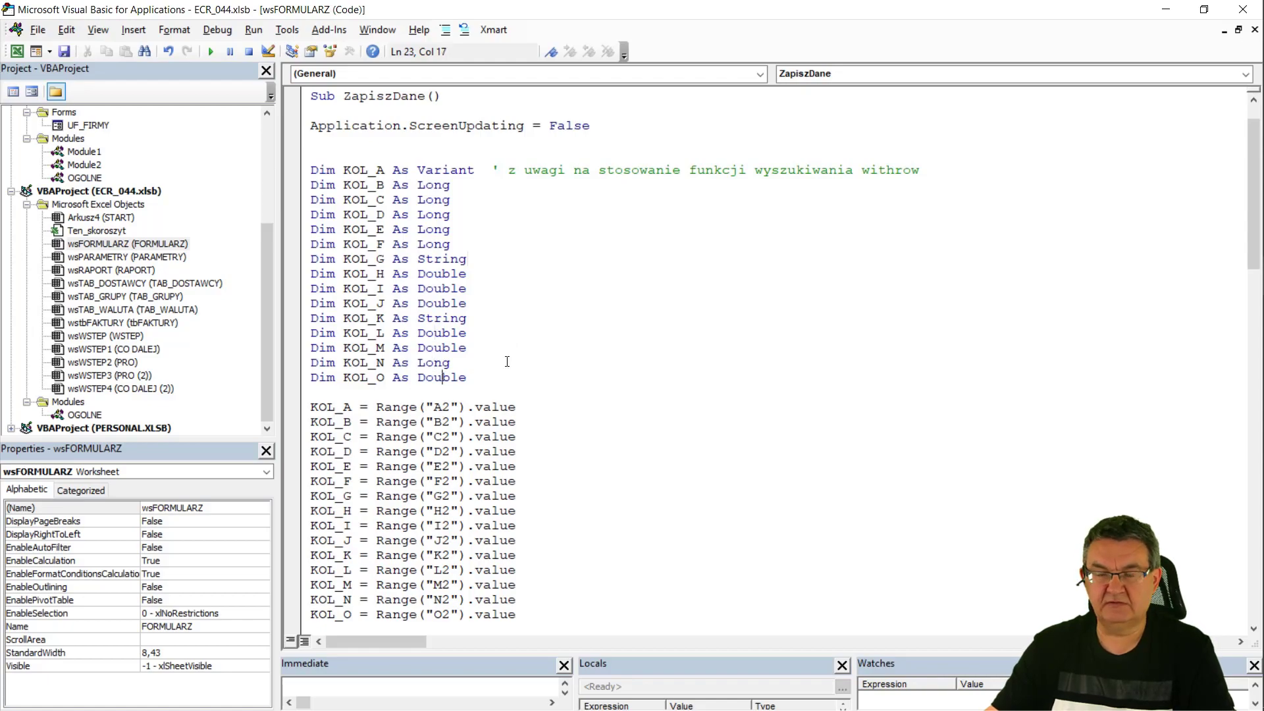
scroll(512, 377, "down", 2)
scroll(512, 377, "down", 1)
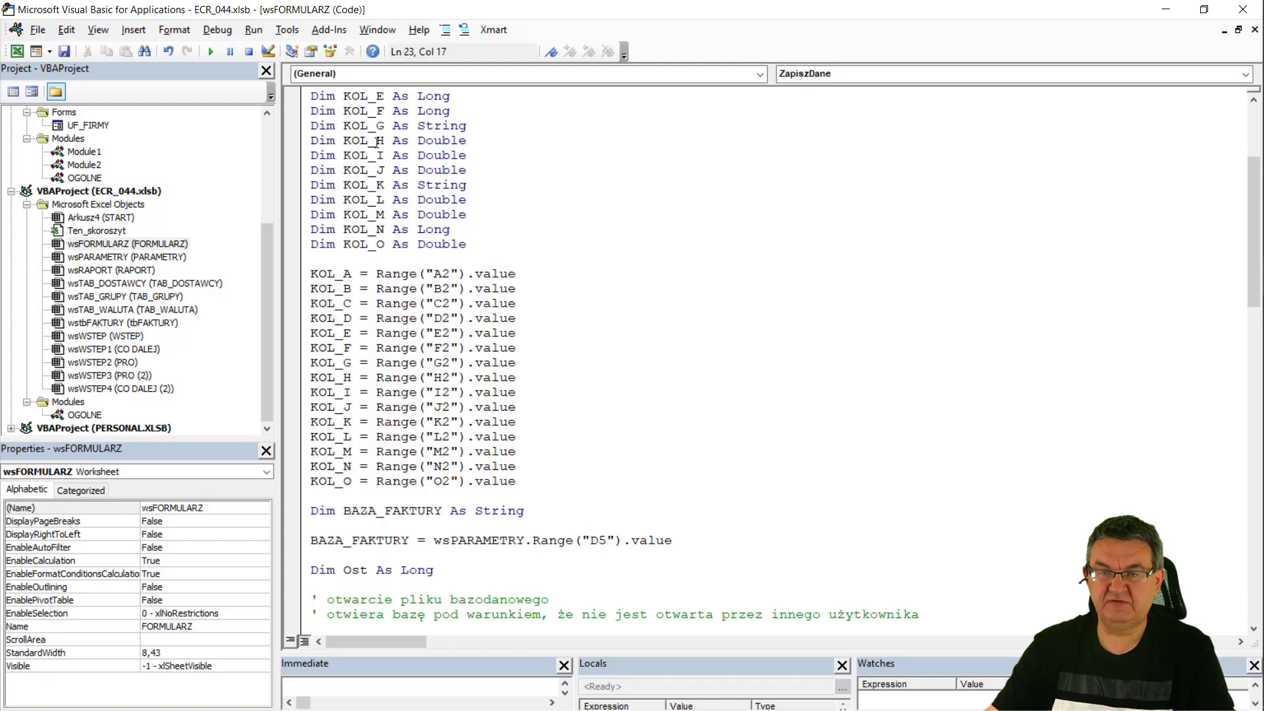
- Review the KOL_A assignment and BAZA_FAKTURY variable lines, then return to the Excel workbook
left_click(318, 273)
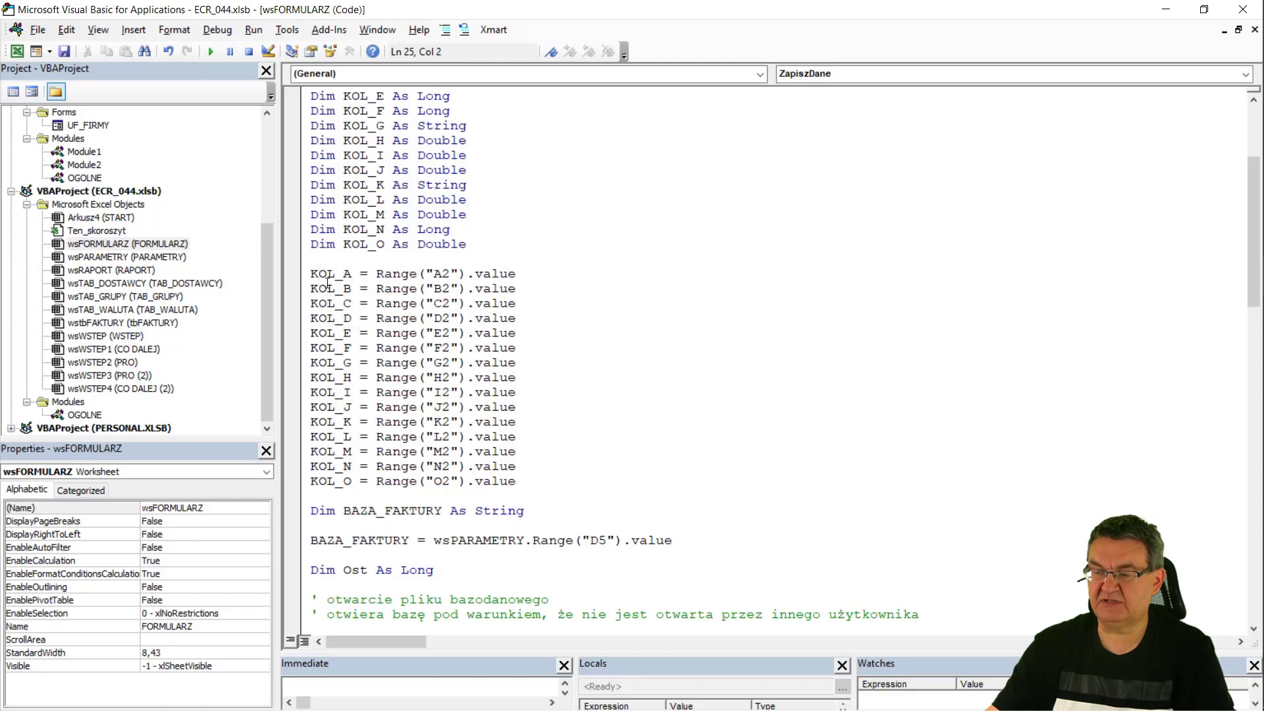
scroll(492, 345, "up", 2)
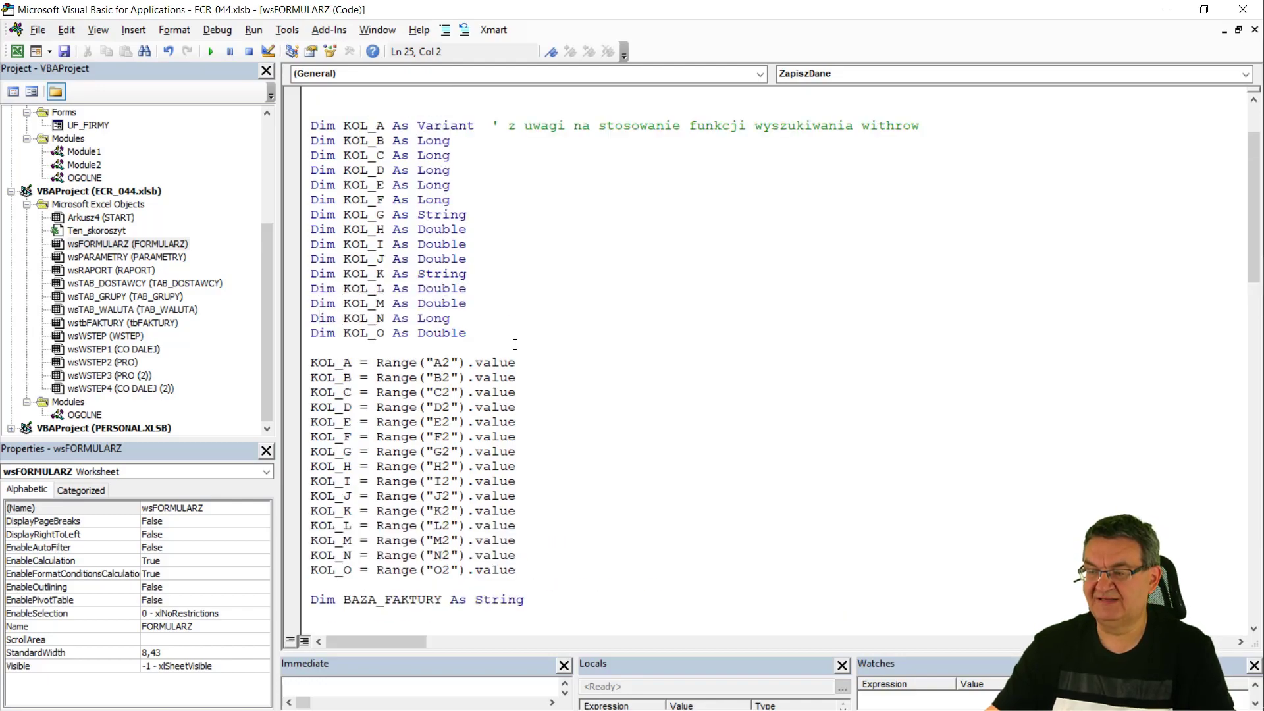
scroll(515, 345, "down", 1)
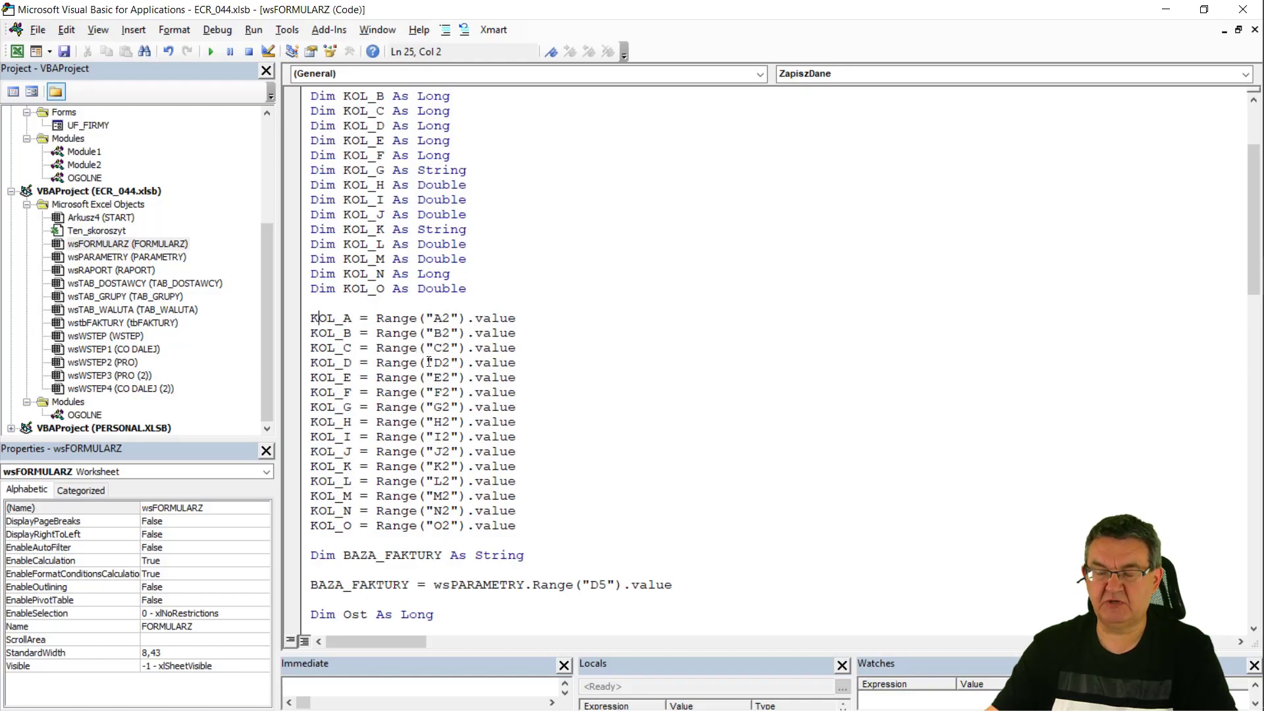
scroll(438, 361, "down", 1)
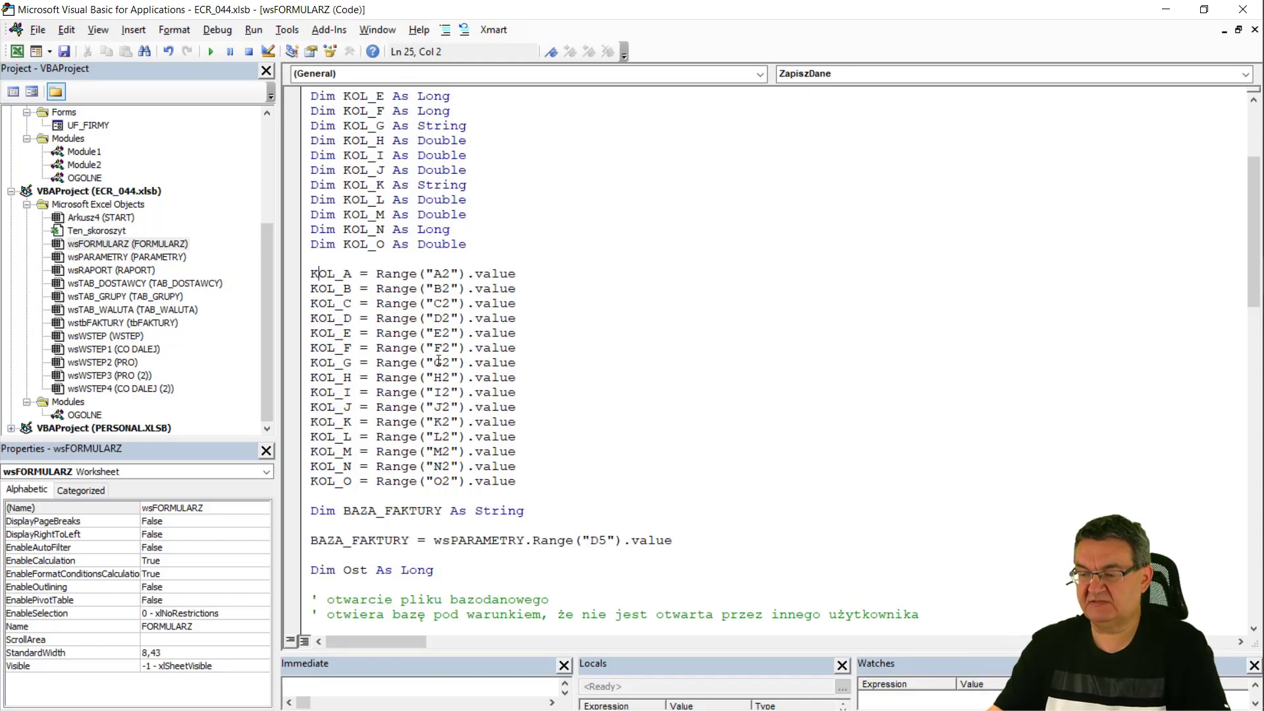
scroll(439, 360, "down", 1)
scroll(439, 361, "down", 2)
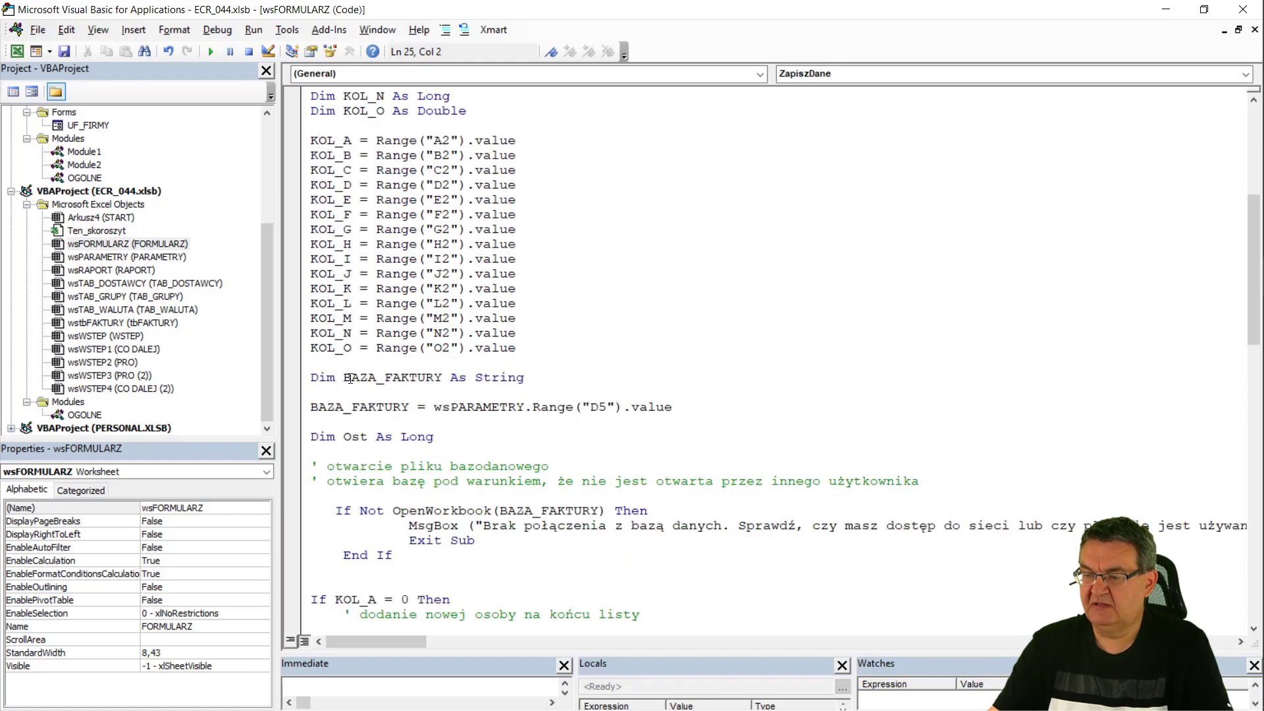
left_click_drag(344, 378, 428, 380)
left_click(626, 292)
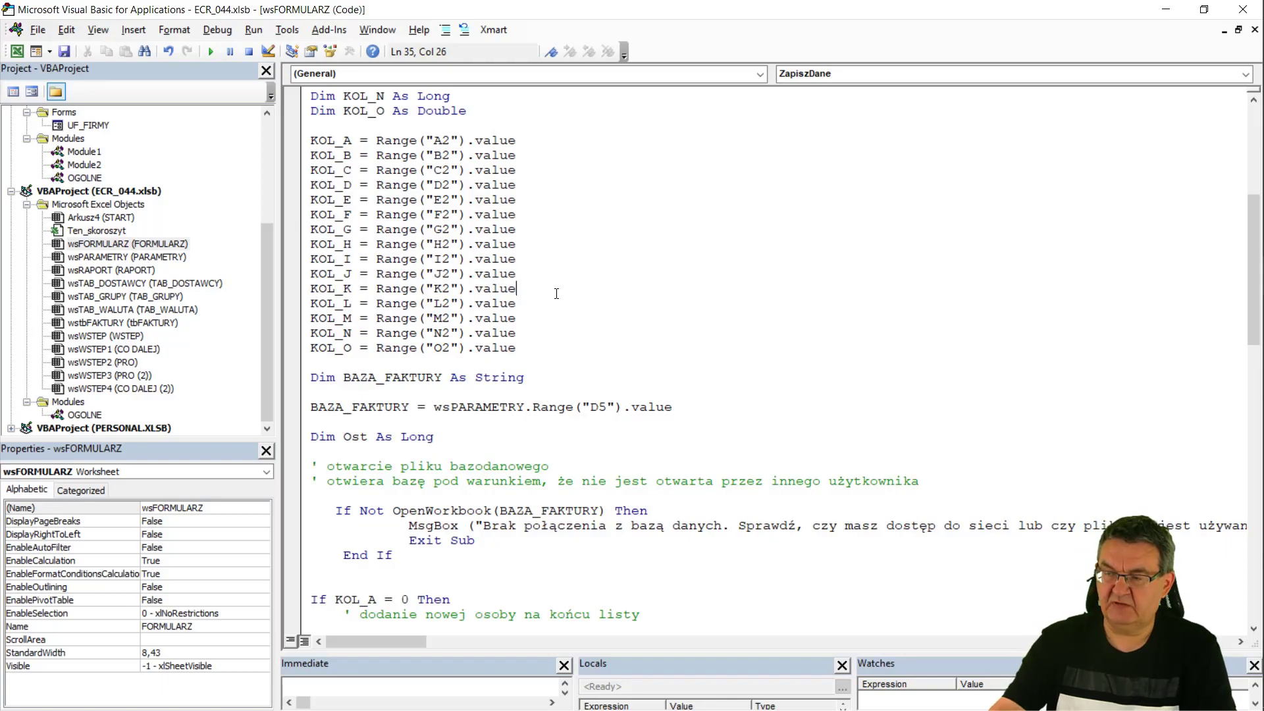
key("alt+F11")
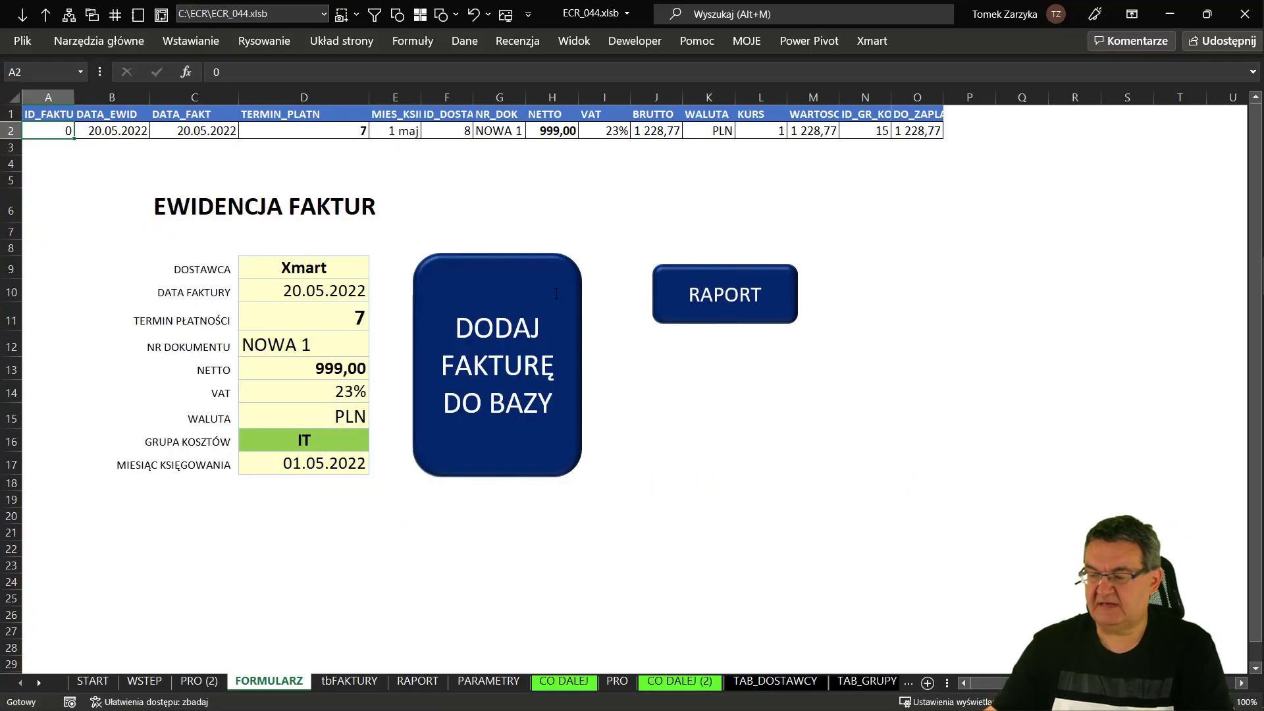
- Inspect the database path in PARAMETRY cell D5 without changing it, then return to the VBA editor
left_click(481, 685)
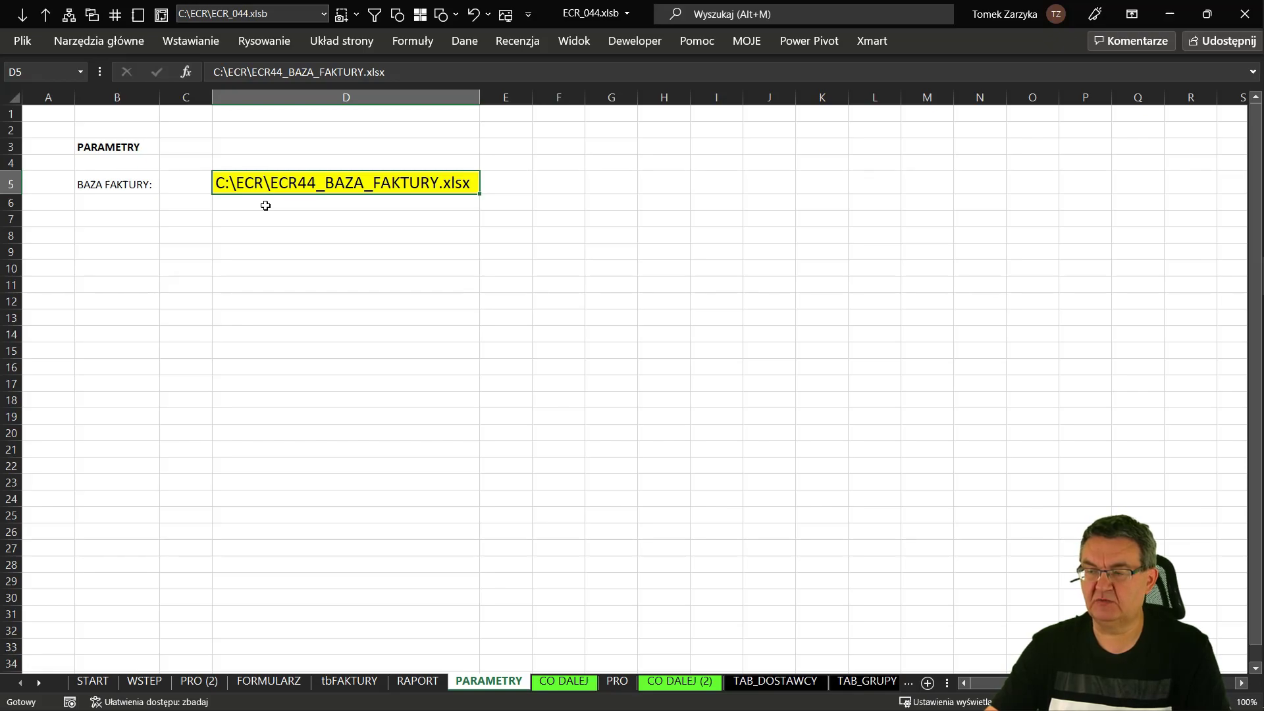
key("F2")
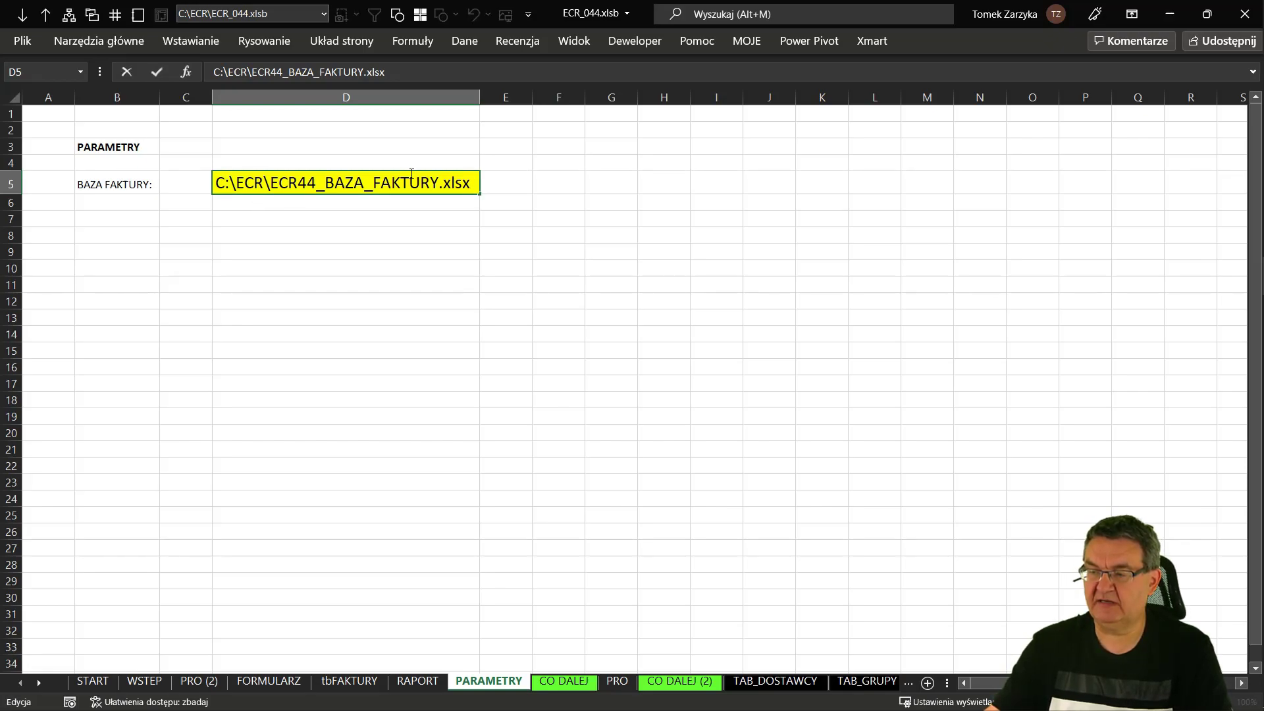
key("Escape")
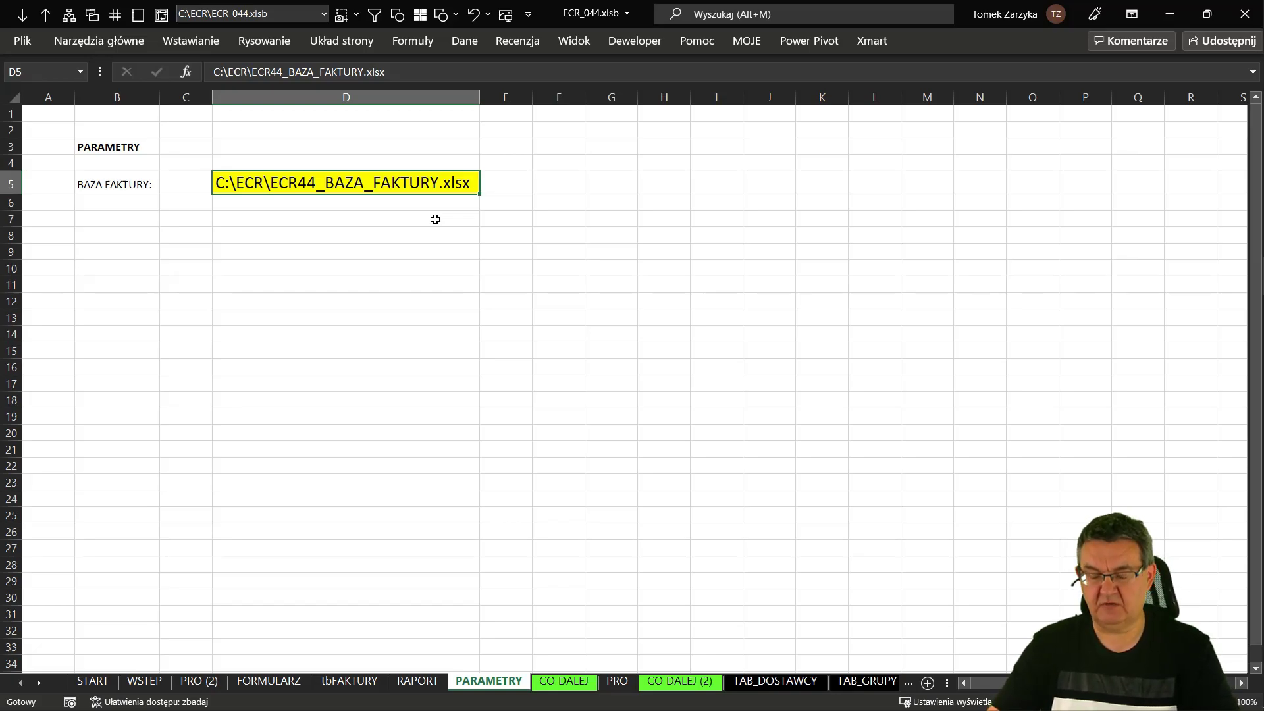
key("alt+F11")
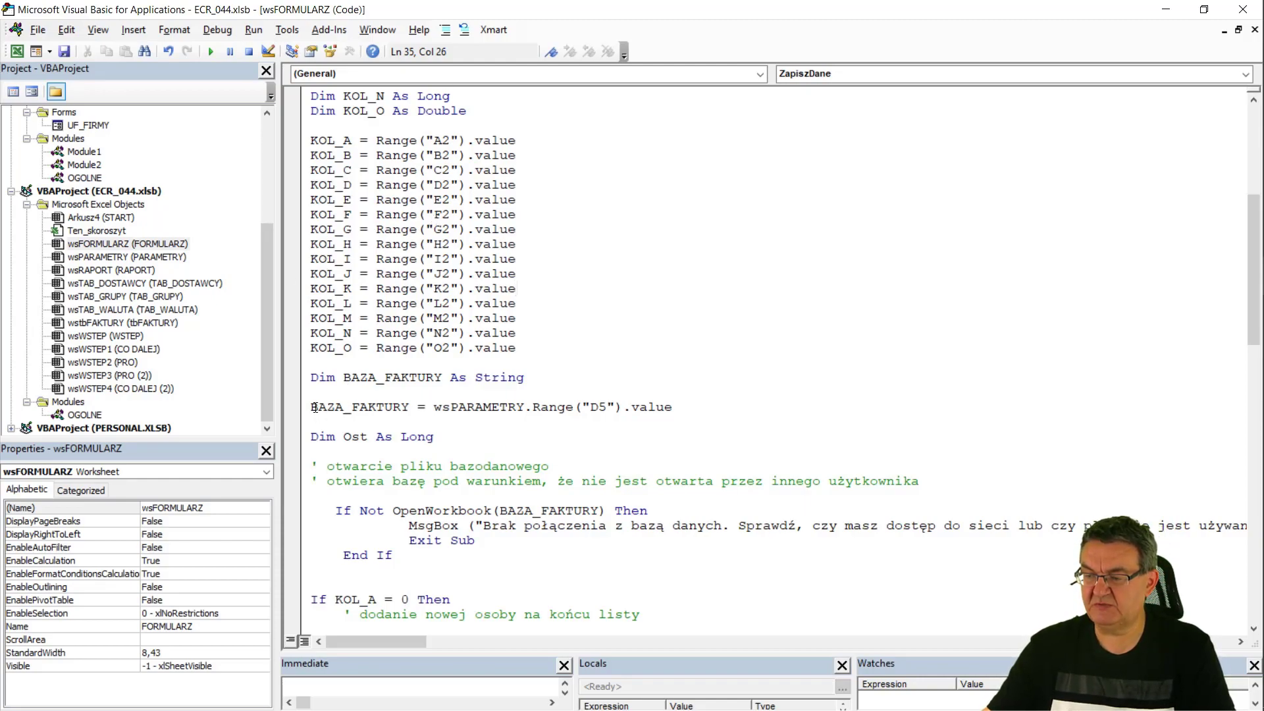
- Highlight the BAZA_FAKTURY variable, its PARAMETRY D5 assignment and the Dim Ost As Long line
left_click_drag(312, 409, 410, 409)
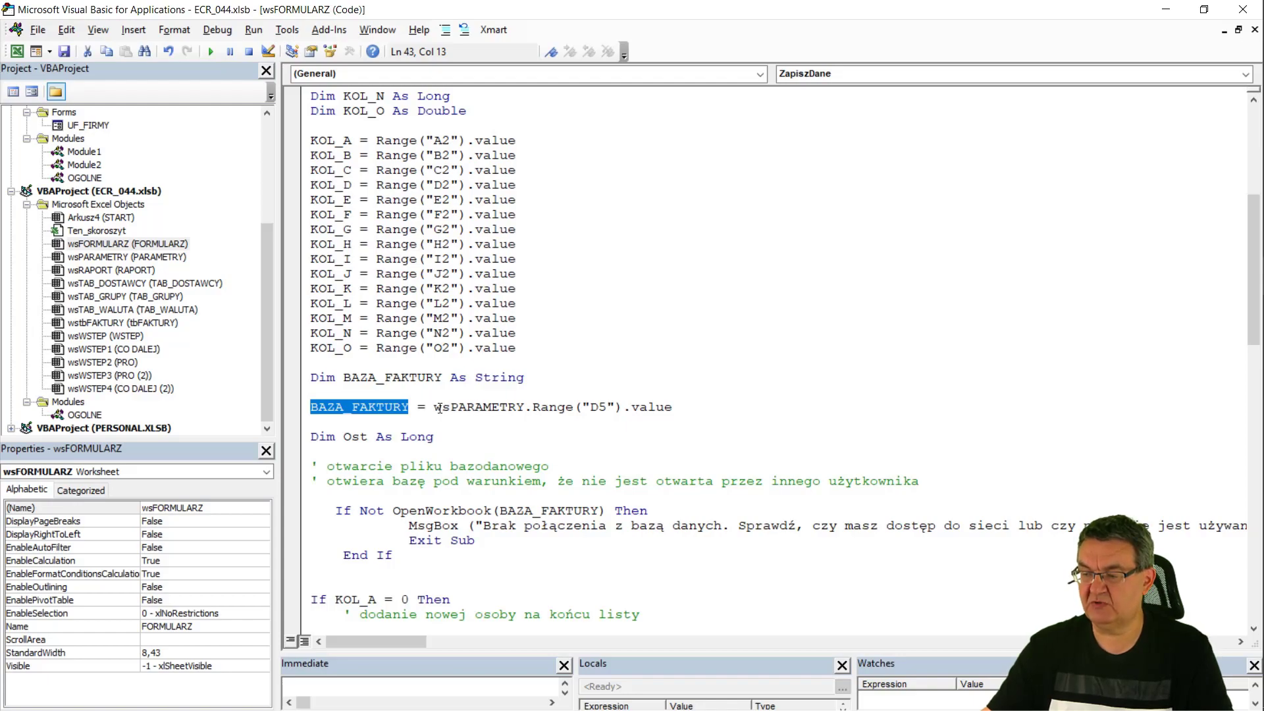
left_click_drag(434, 407, 672, 408)
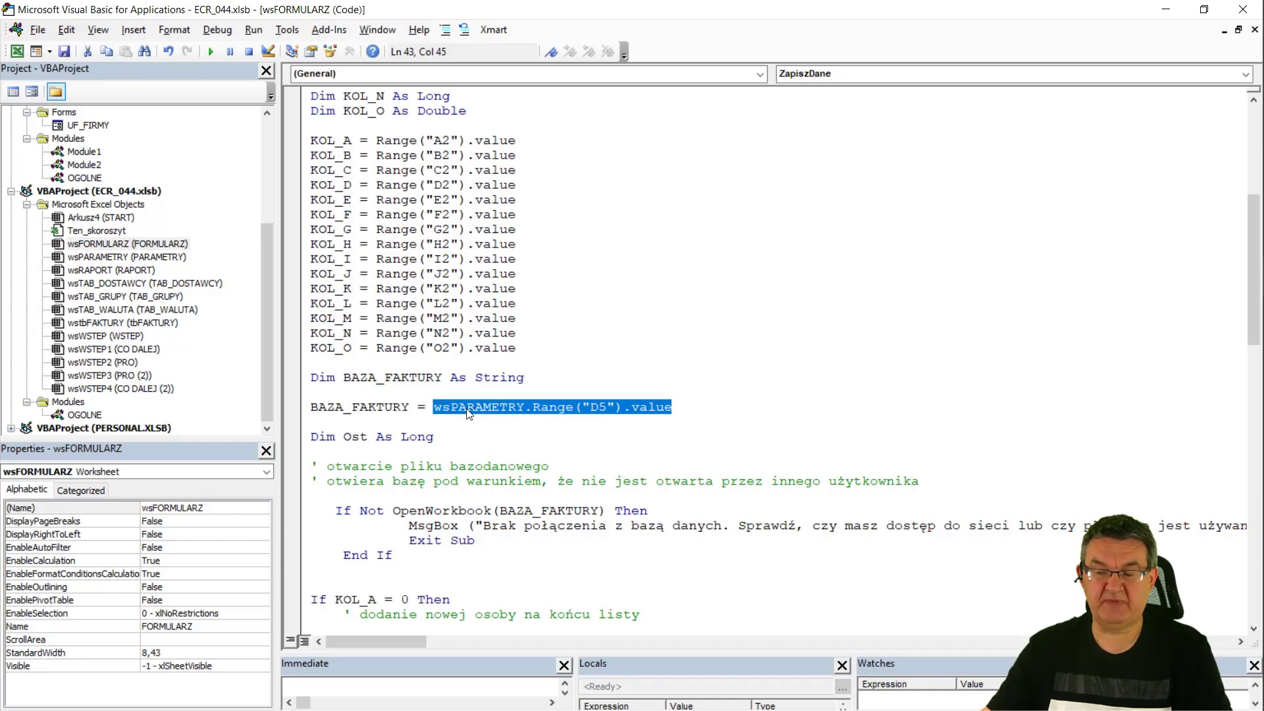
left_click(267, 333)
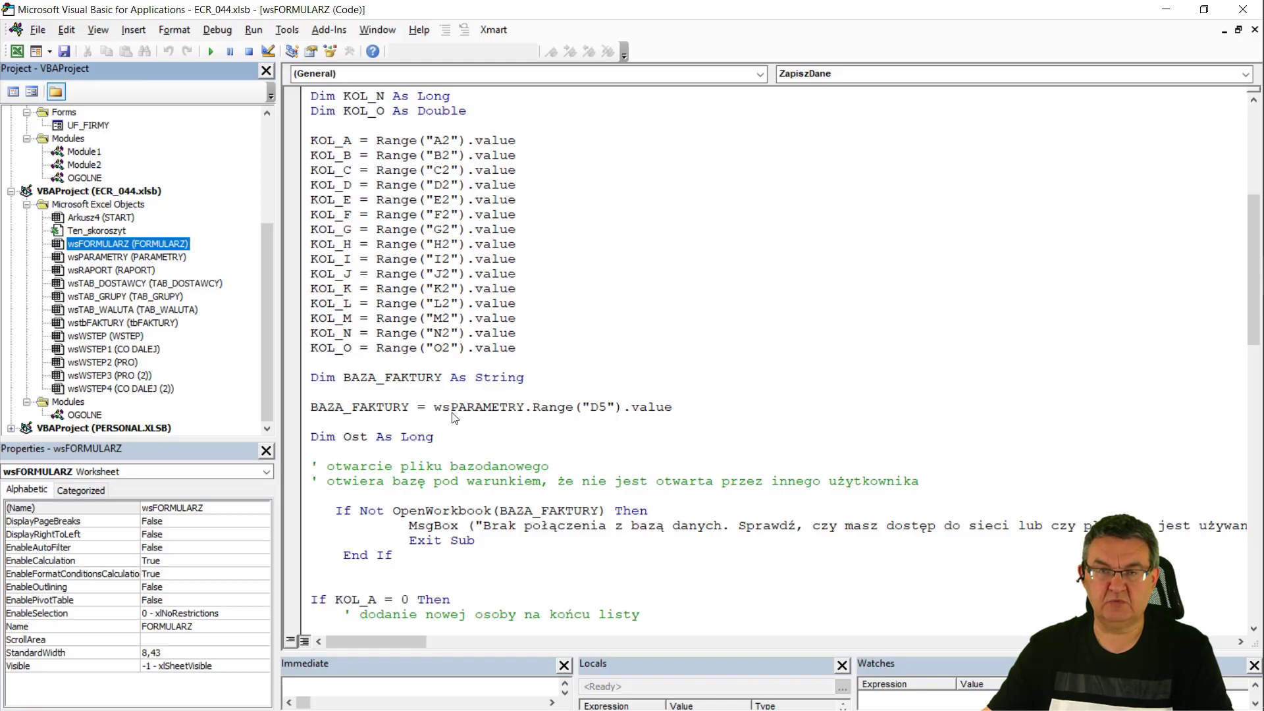
scroll(448, 415, "down", 2)
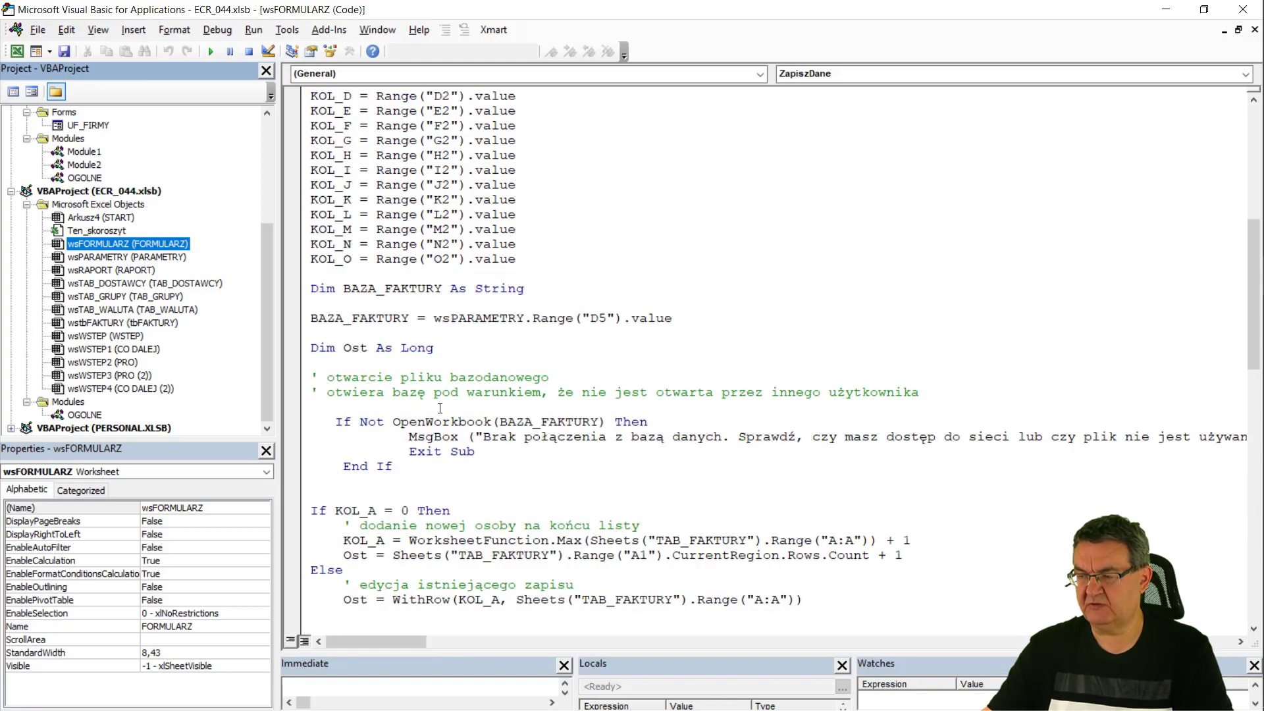
left_click_drag(309, 347, 434, 347)
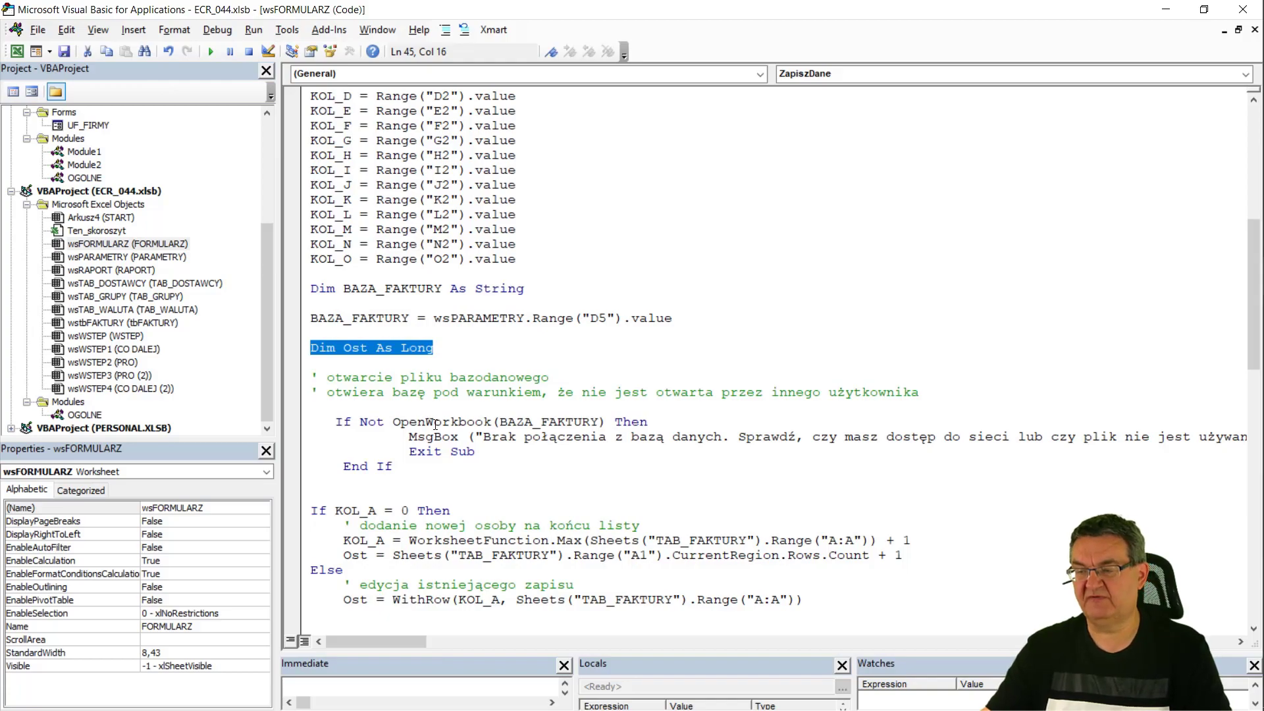
scroll(435, 425, "down", 1)
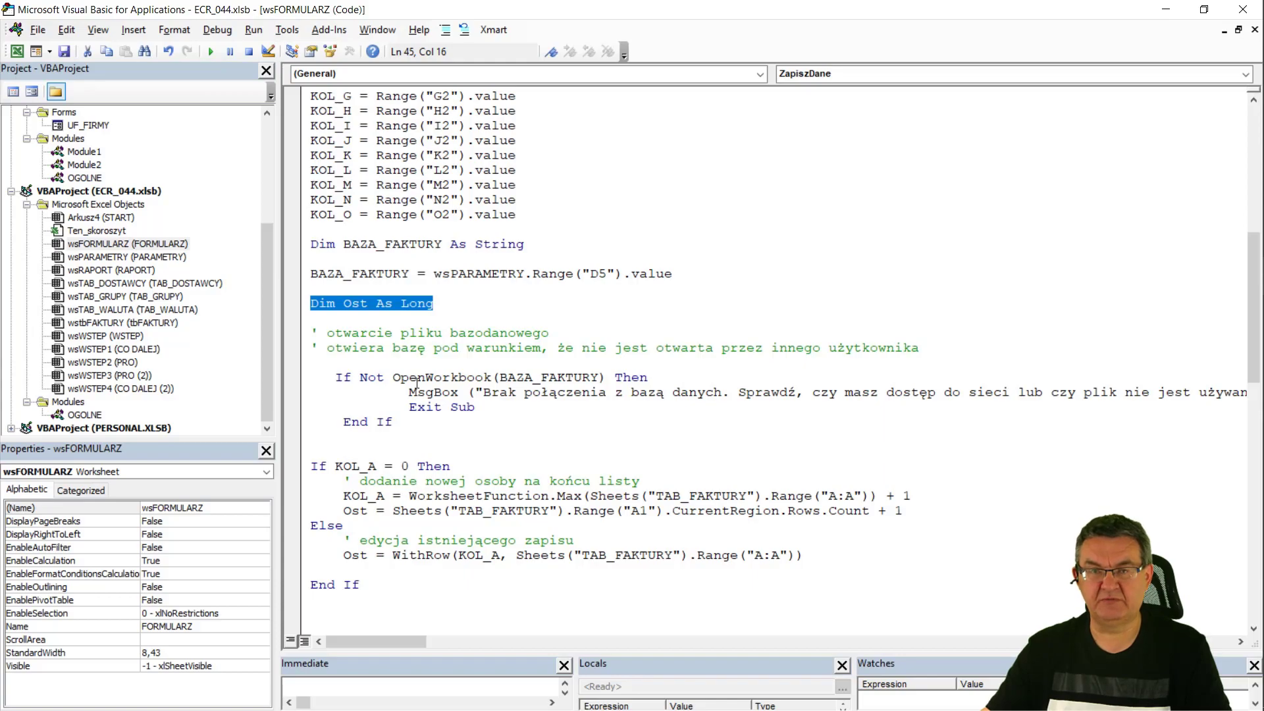
left_click(389, 345)
- Select the OpenWorkbook(BAZA_FAKTURY) call and bring up its code context menu
scroll(388, 345, "down", 1)
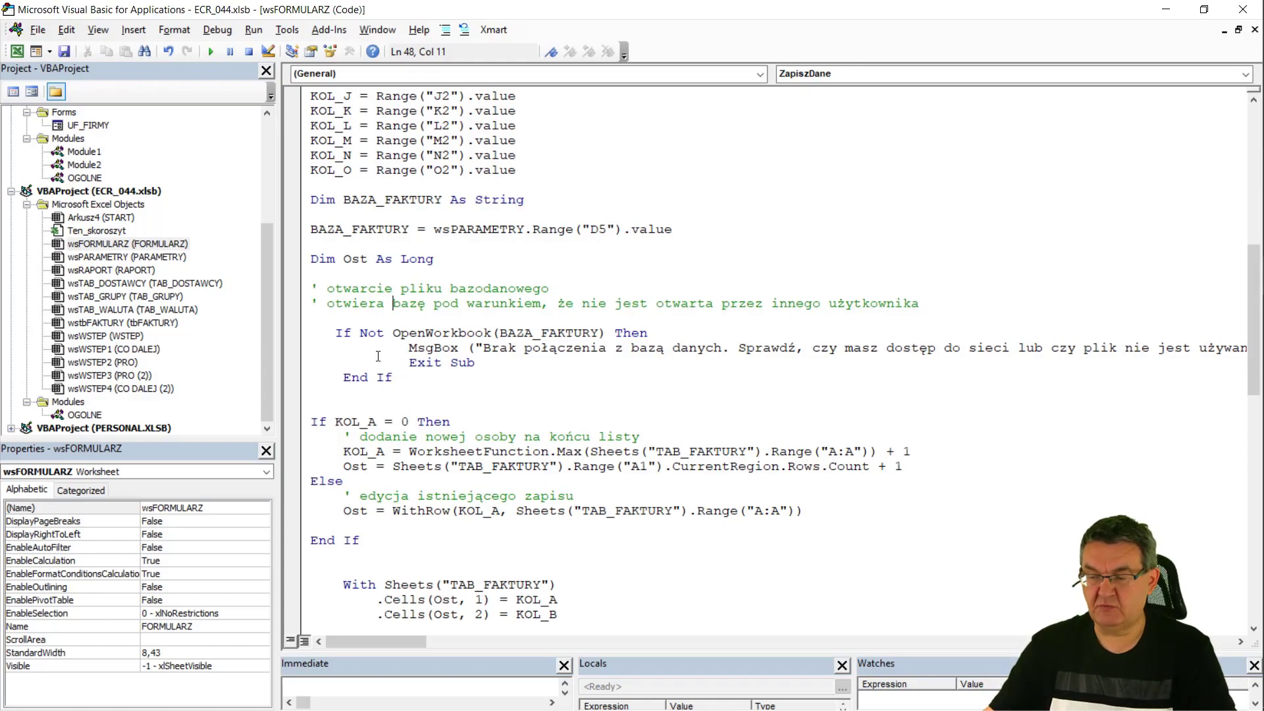
left_click_drag(394, 332, 515, 329)
left_click(524, 333)
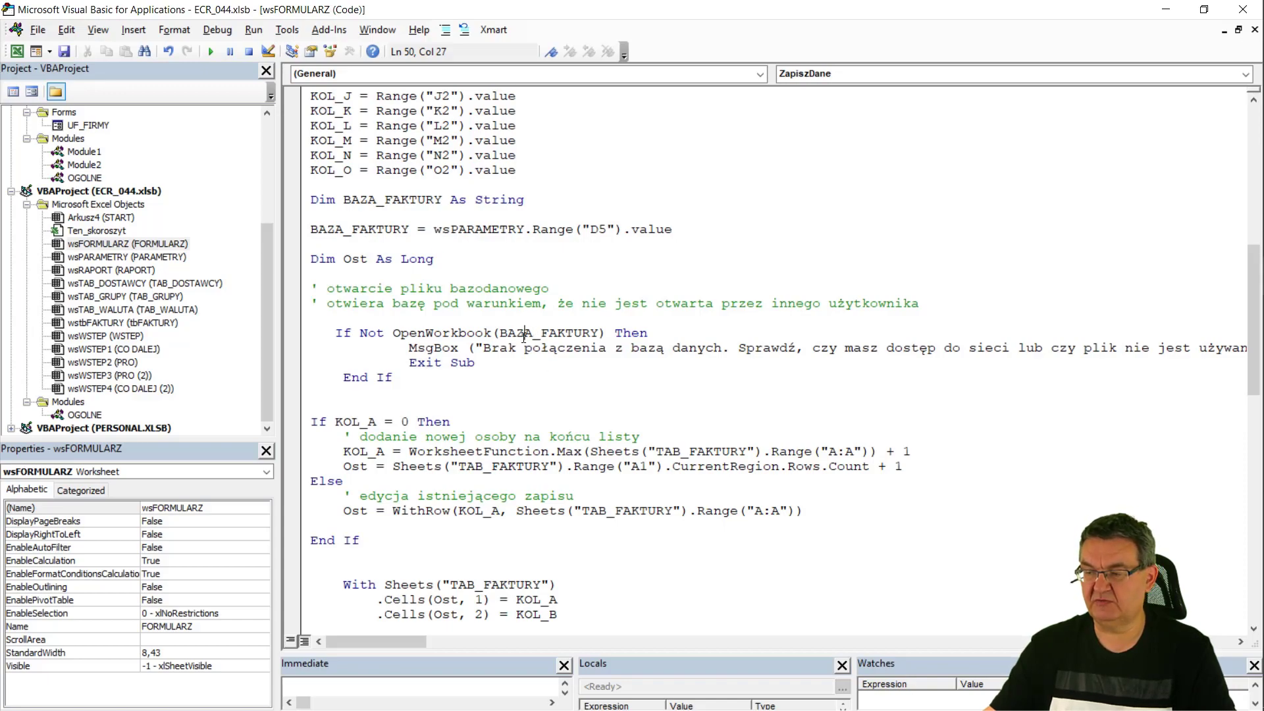
left_click(417, 333)
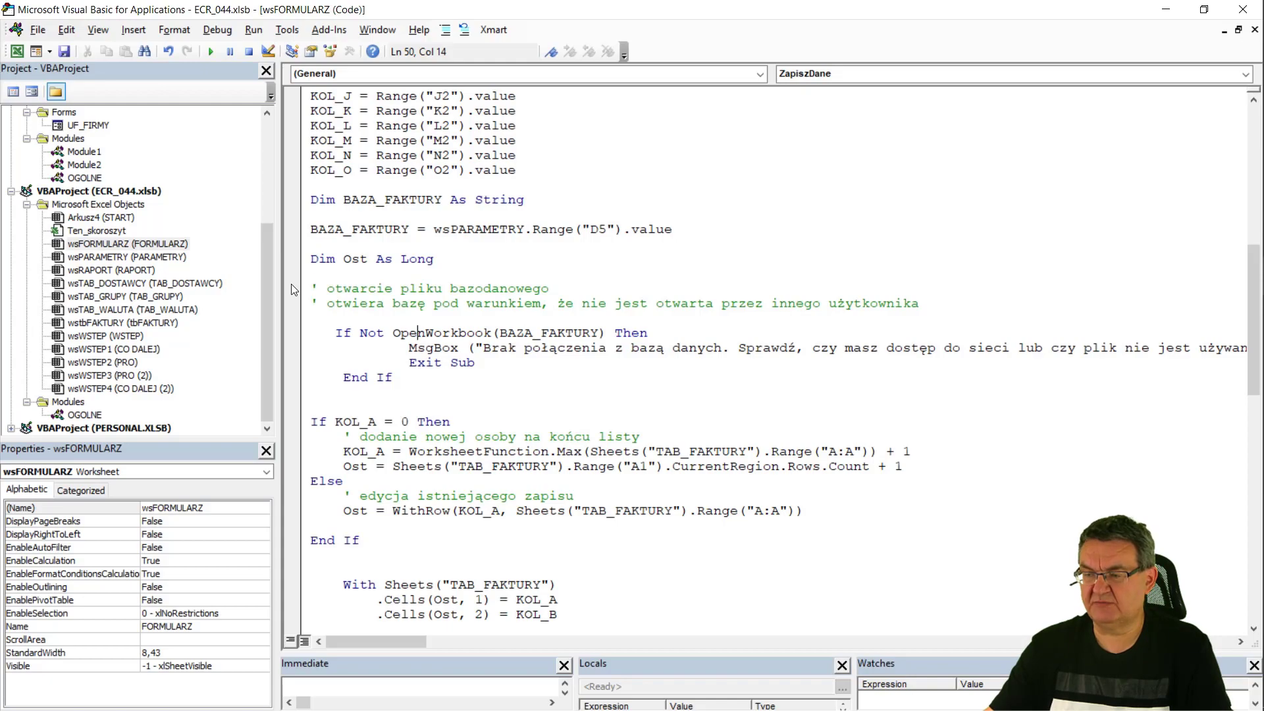
left_click(263, 271)
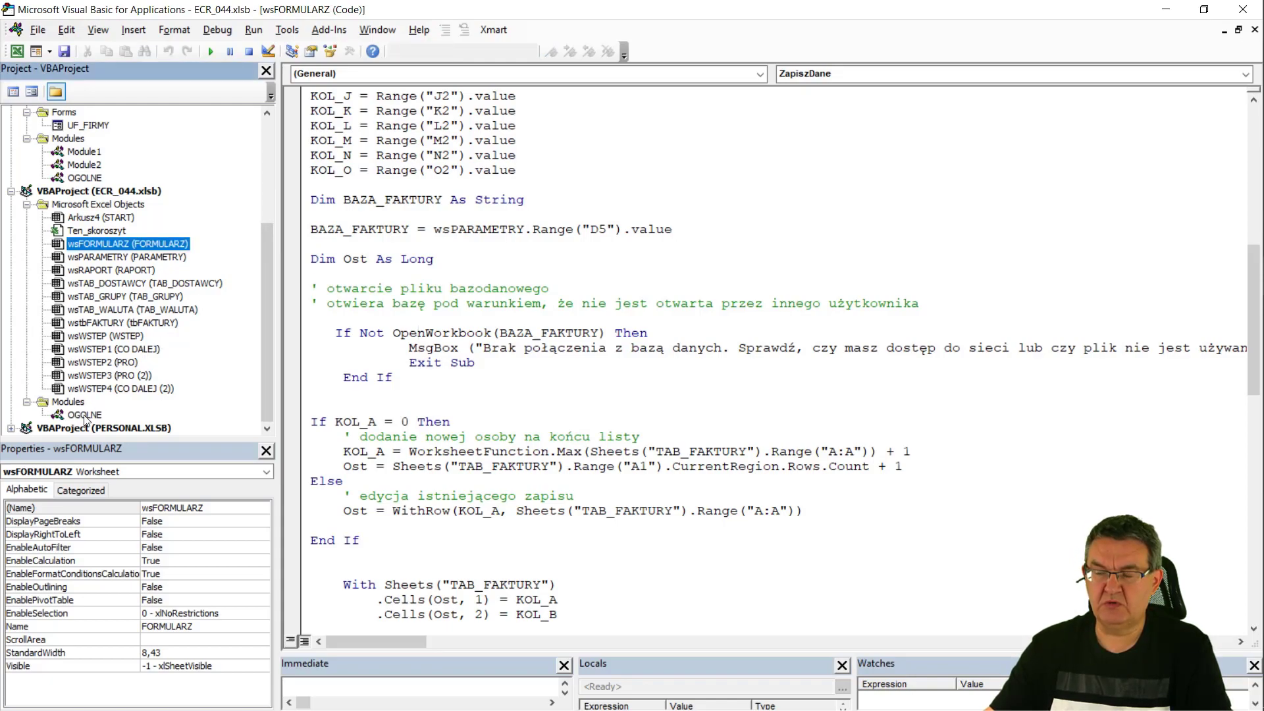
right_click(449, 333)
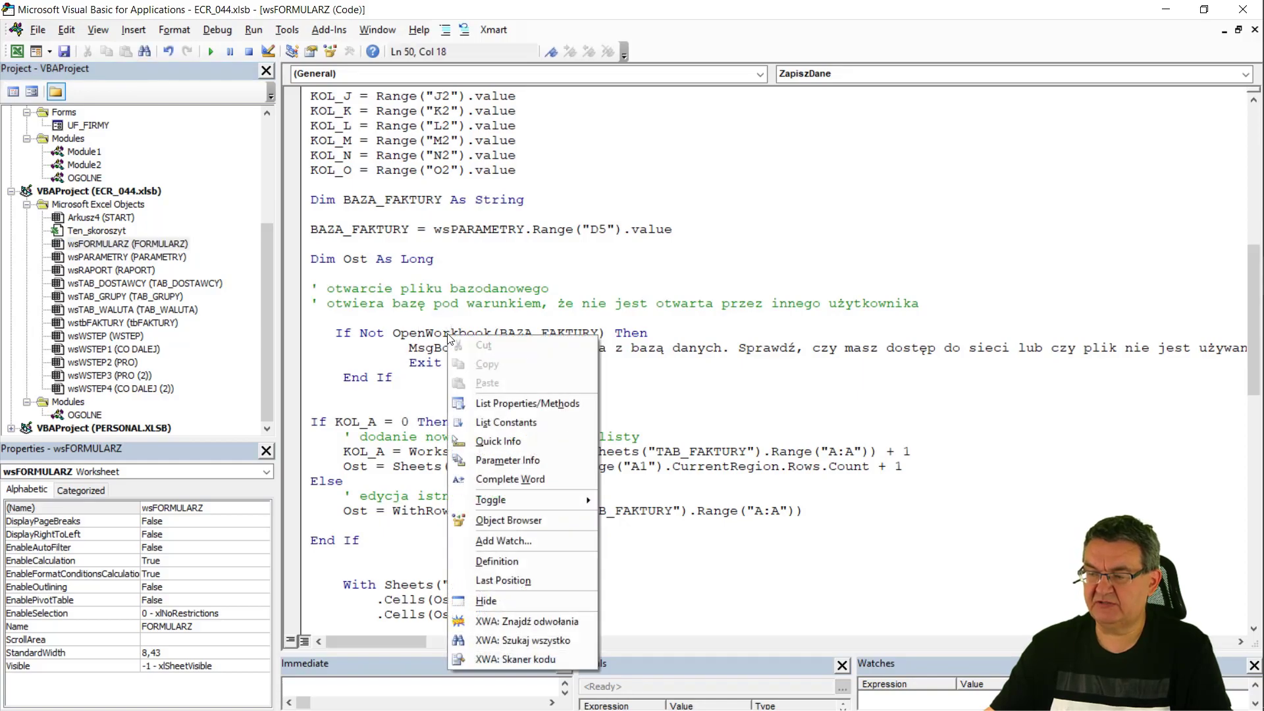
left_click(495, 561)
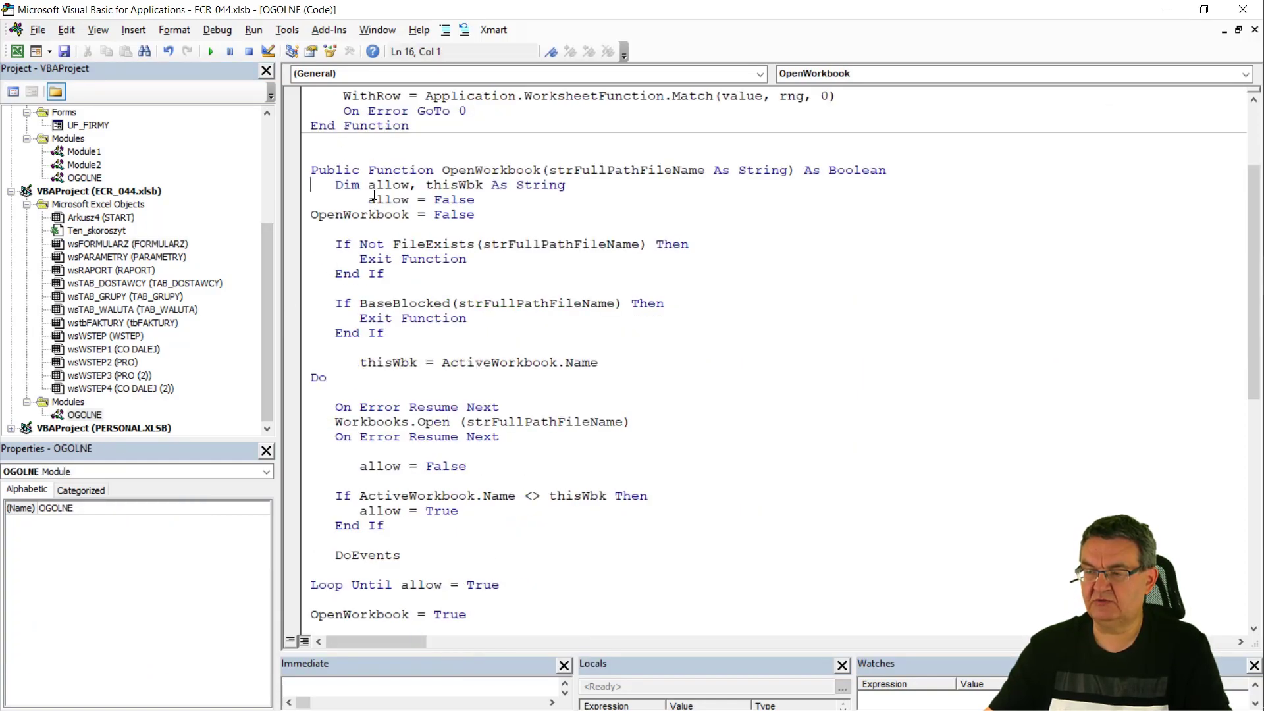
scroll(452, 197, "up", 2)
scroll(452, 304, "up", 2)
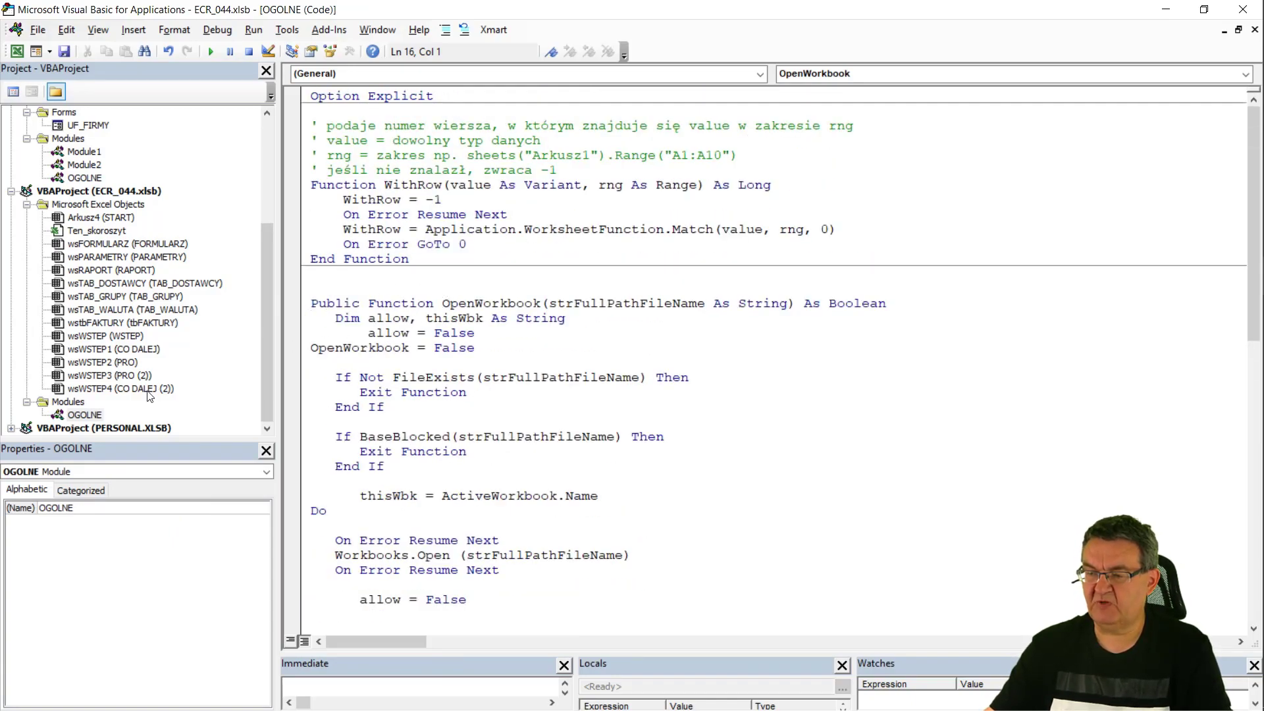
left_click(84, 415)
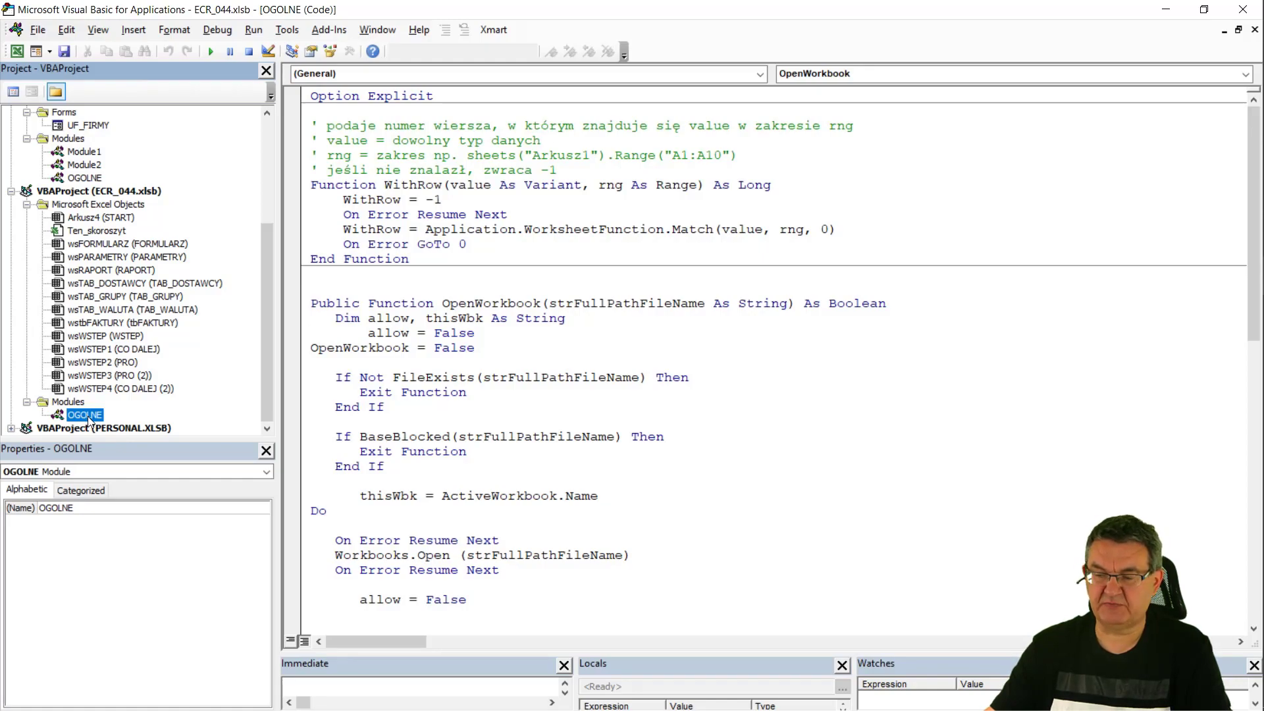
left_click_drag(88, 416, 93, 161)
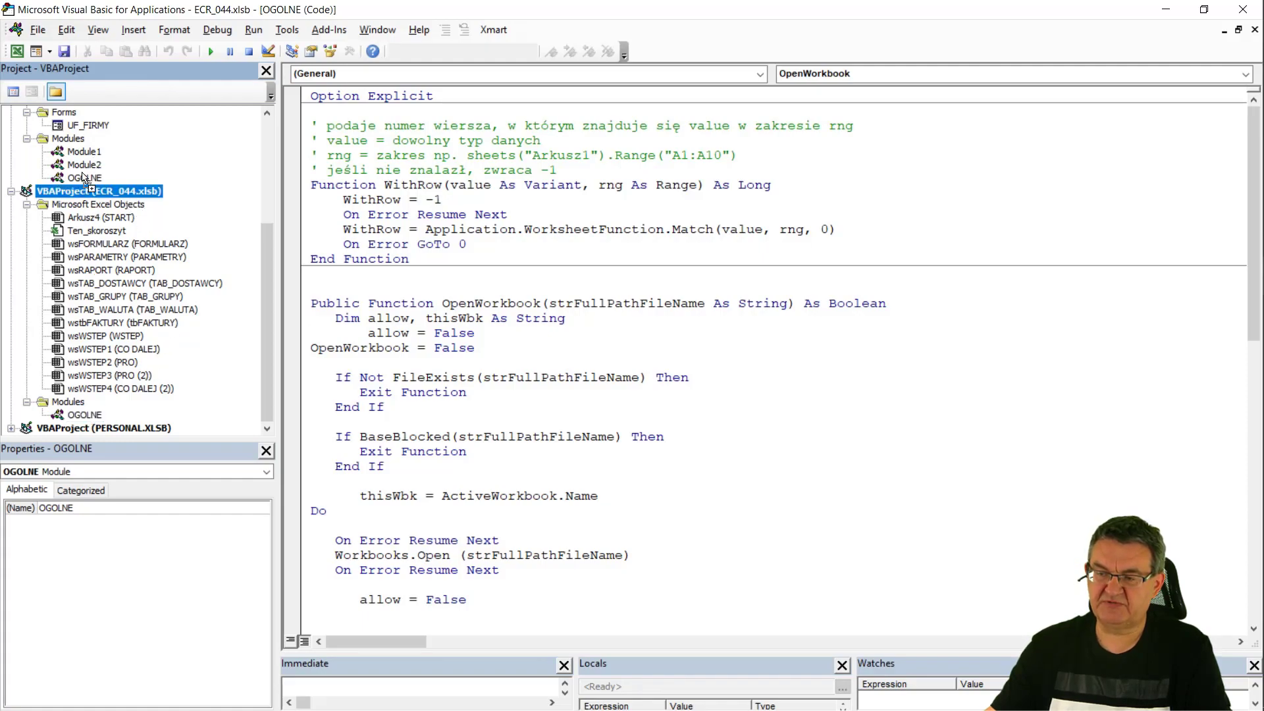
left_click_drag(93, 161, 94, 419)
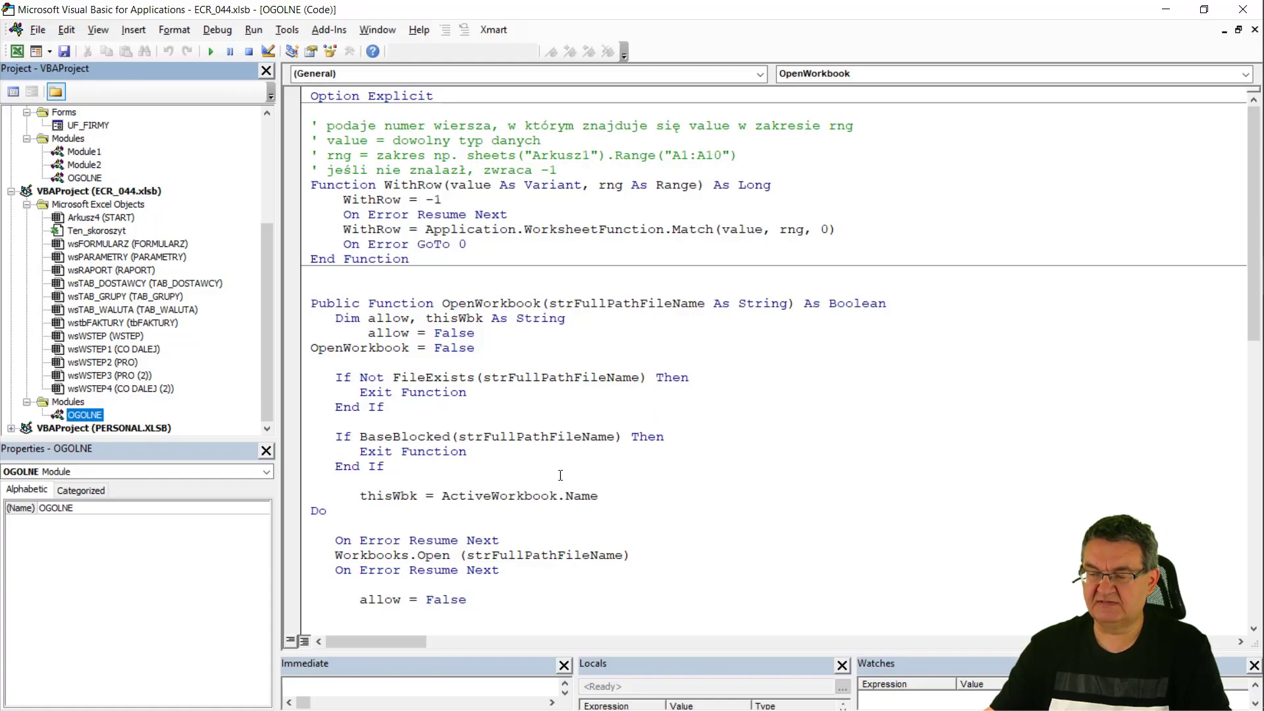
scroll(400, 196, "down", 1)
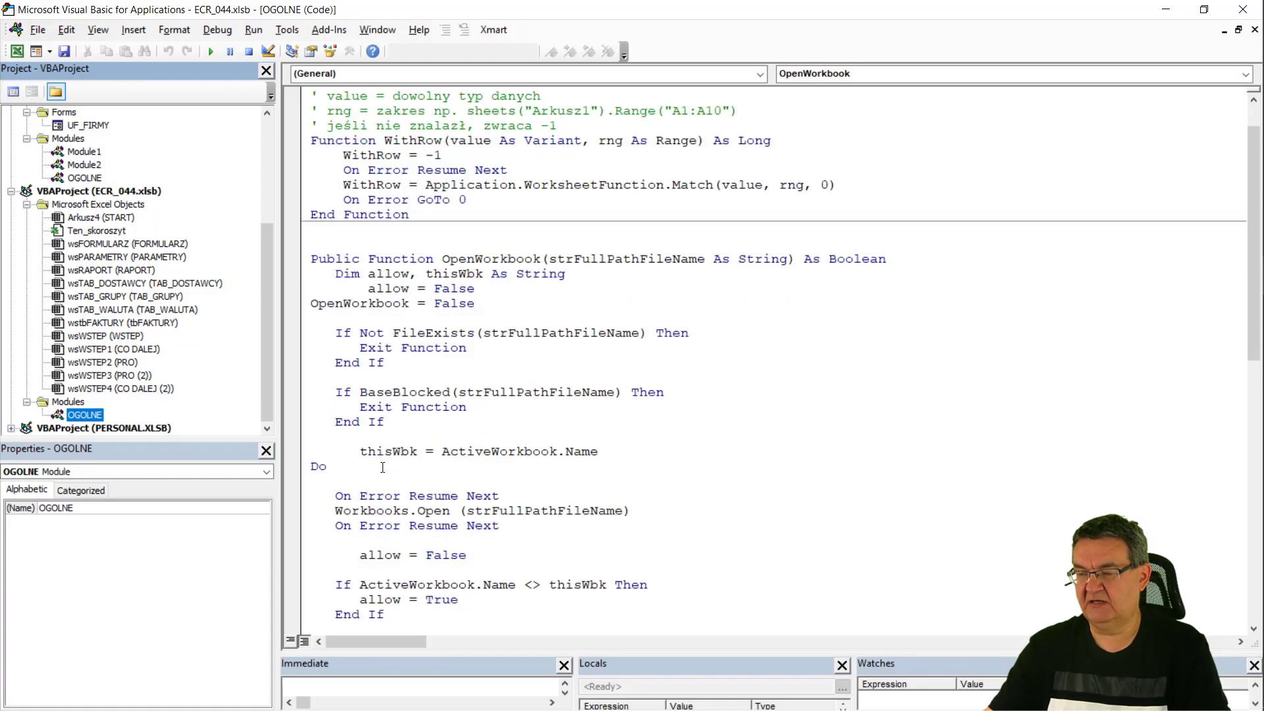
scroll(382, 467, "down", 3)
scroll(382, 467, "down", 4)
scroll(387, 446, "up", 8)
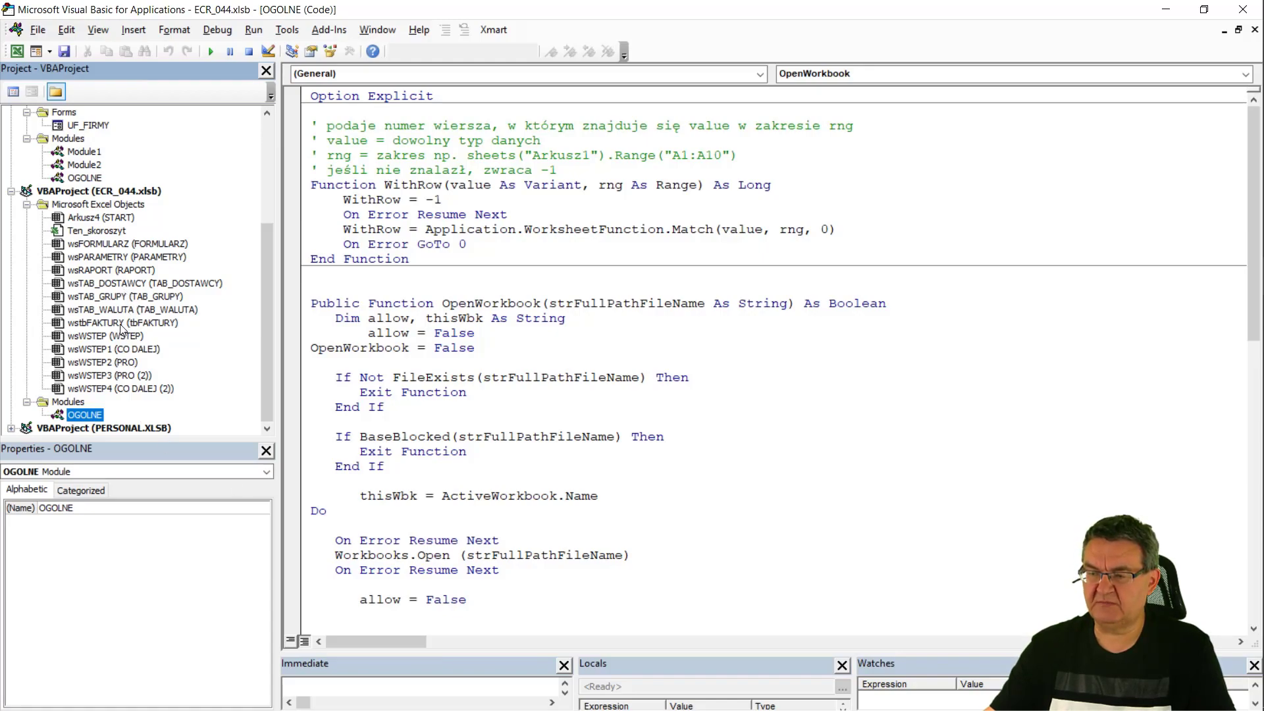
- Review the wsFORMULARZ ZapiszDane code's connection-error message and KOL_A = 0 check, then return to Excel
double_click(120, 244)
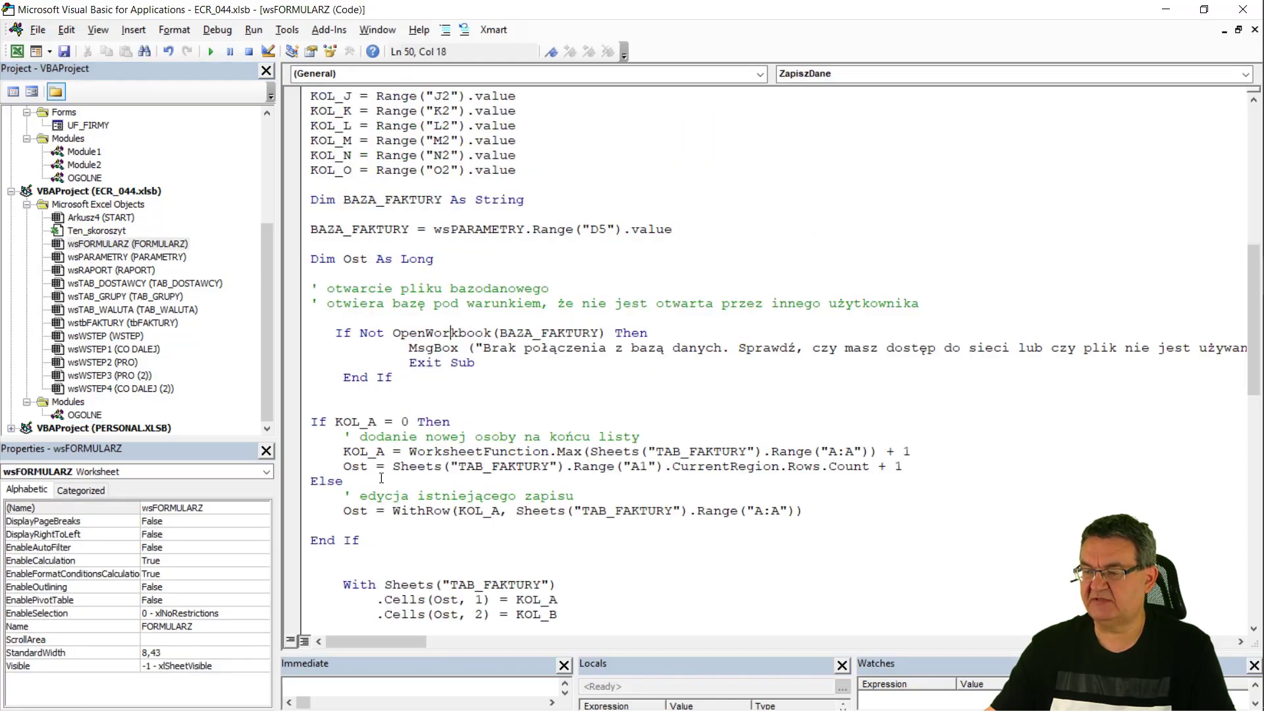
scroll(450, 332, "down", 2)
scroll(426, 302, "up", 1)
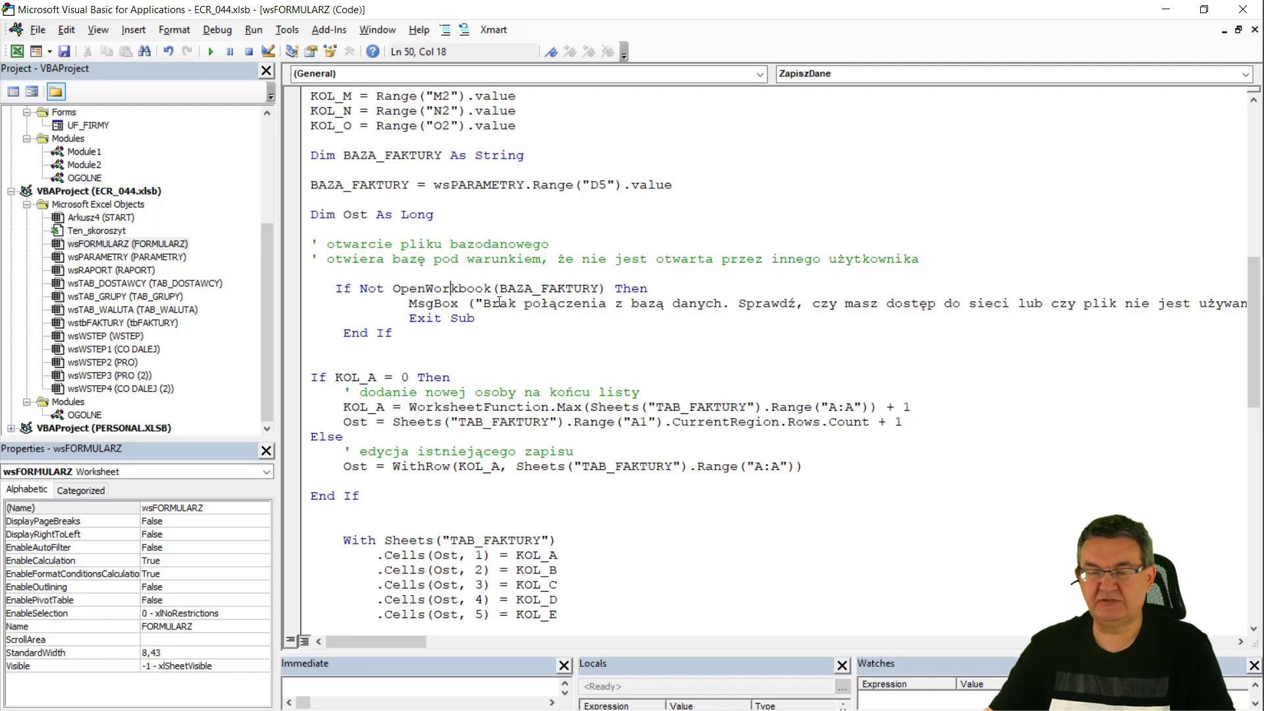
left_click(659, 305)
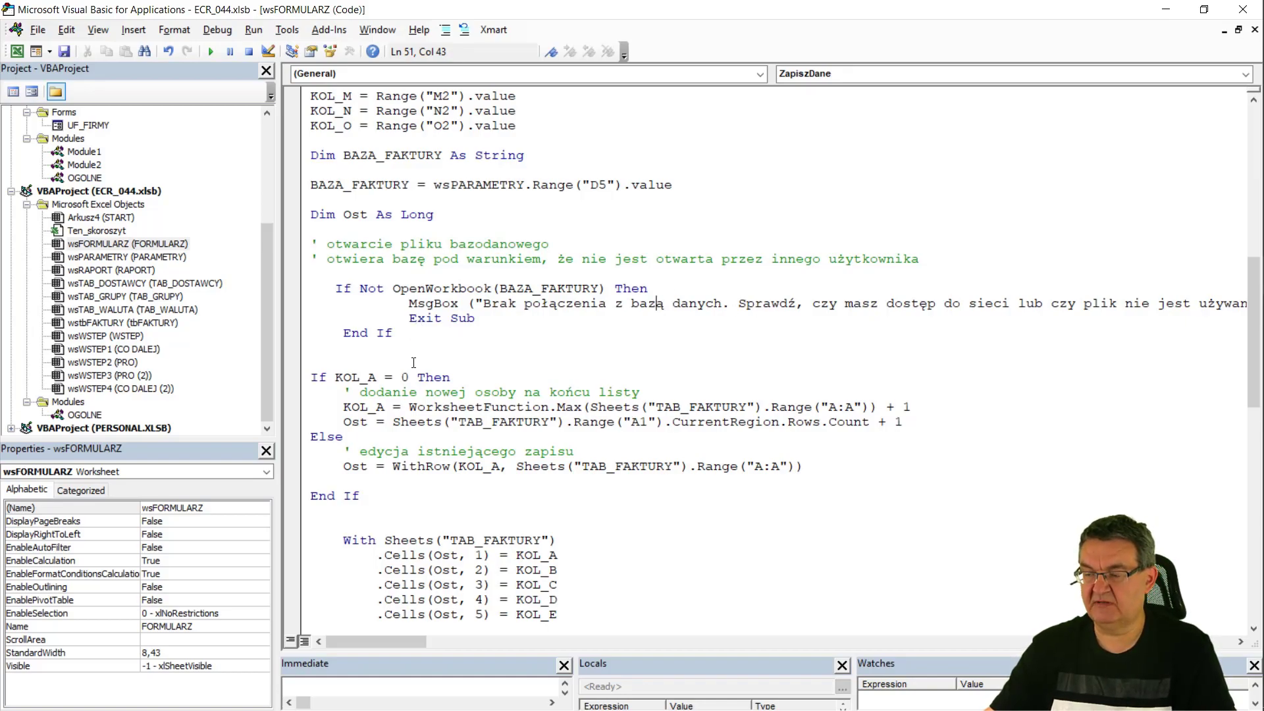
scroll(414, 363, "down", 1)
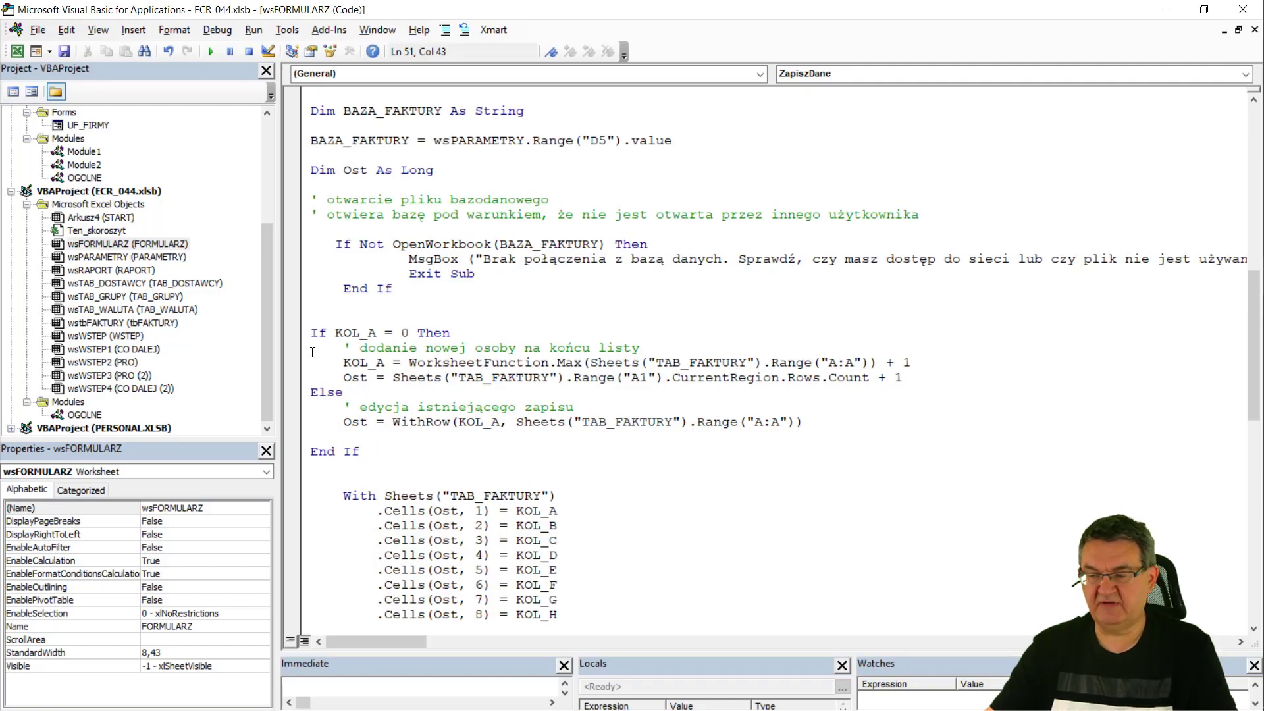
left_click(360, 331)
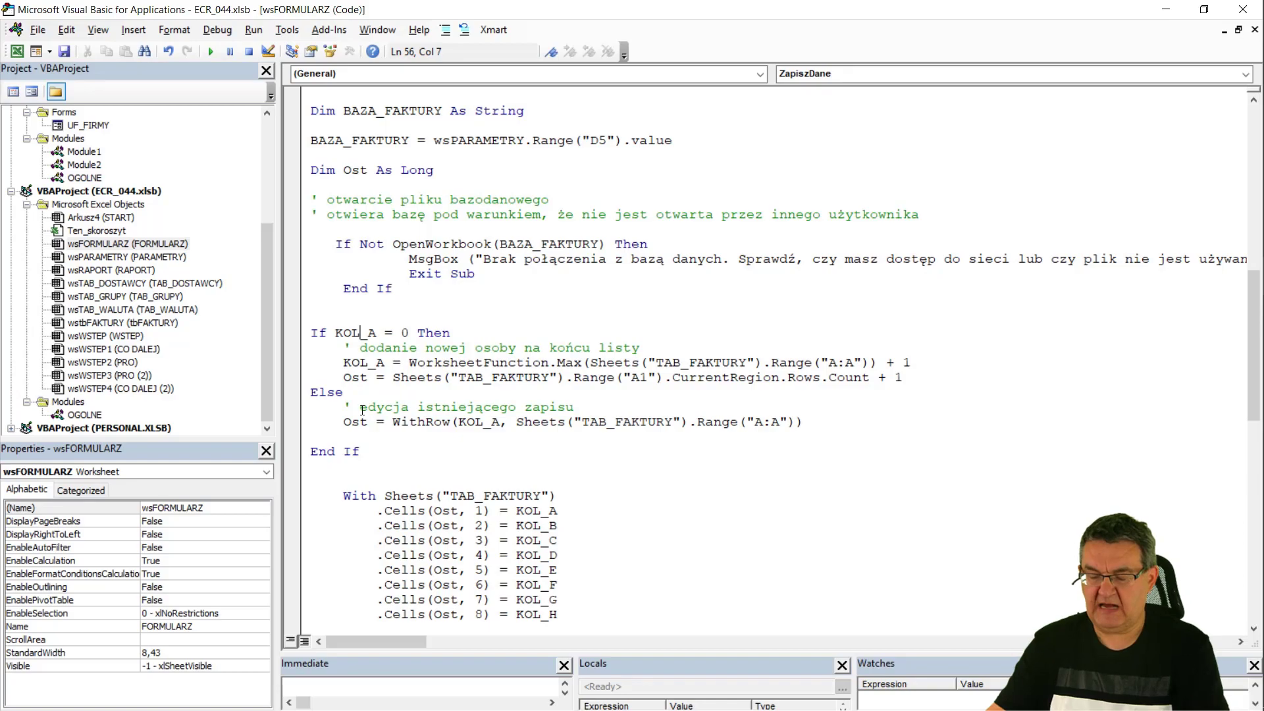
key("alt+F11")
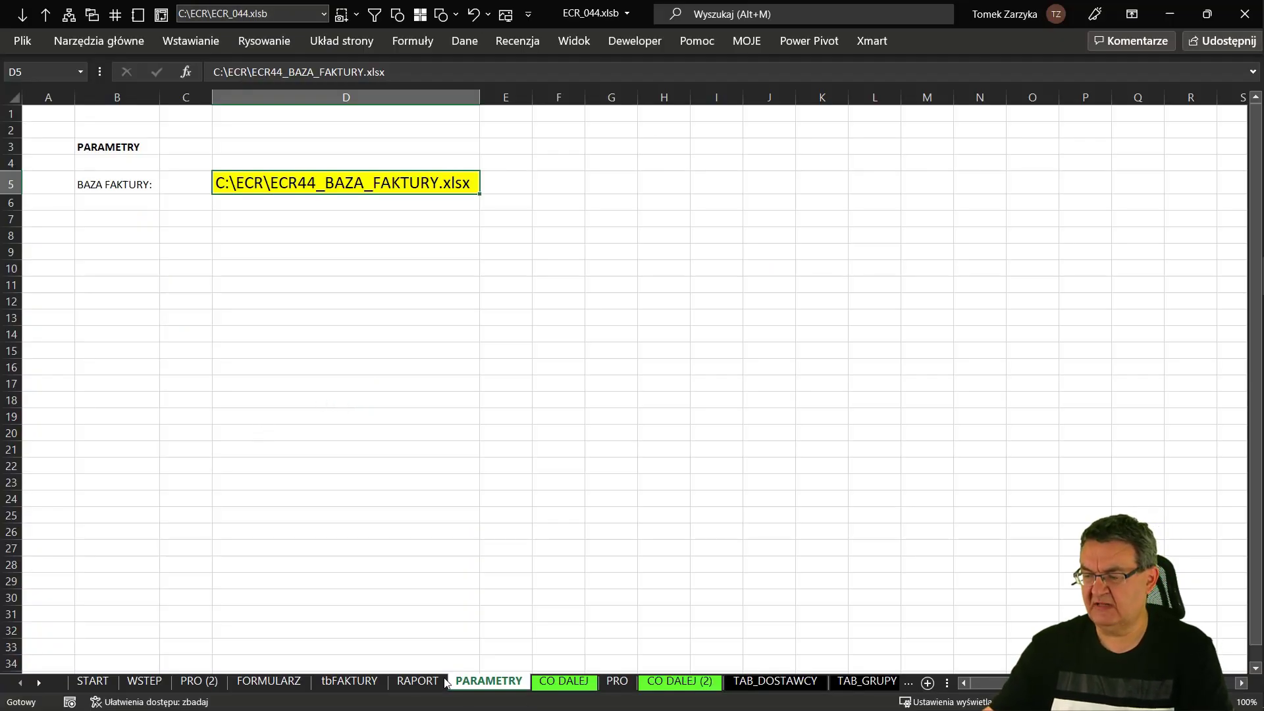
- View the FORMULARZ invoice form showing ID 0 in A2, then go back to the VBA editor
left_click(269, 681)
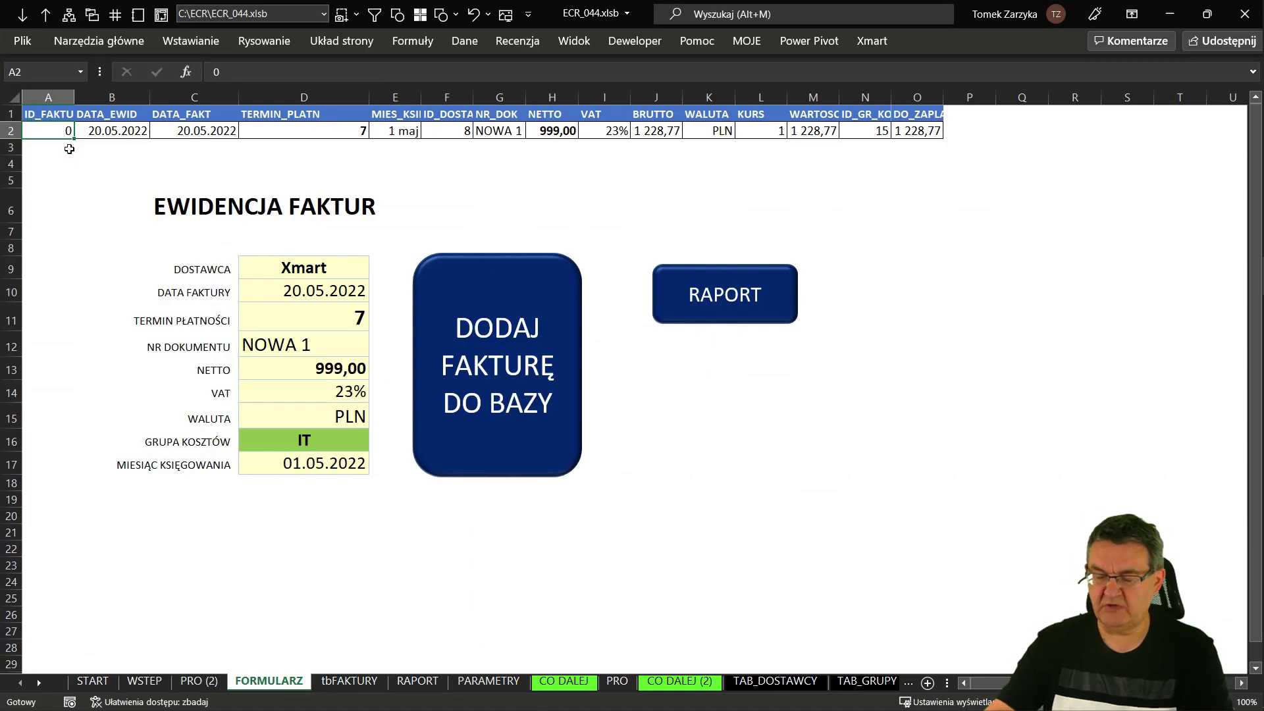
key("alt+F11")
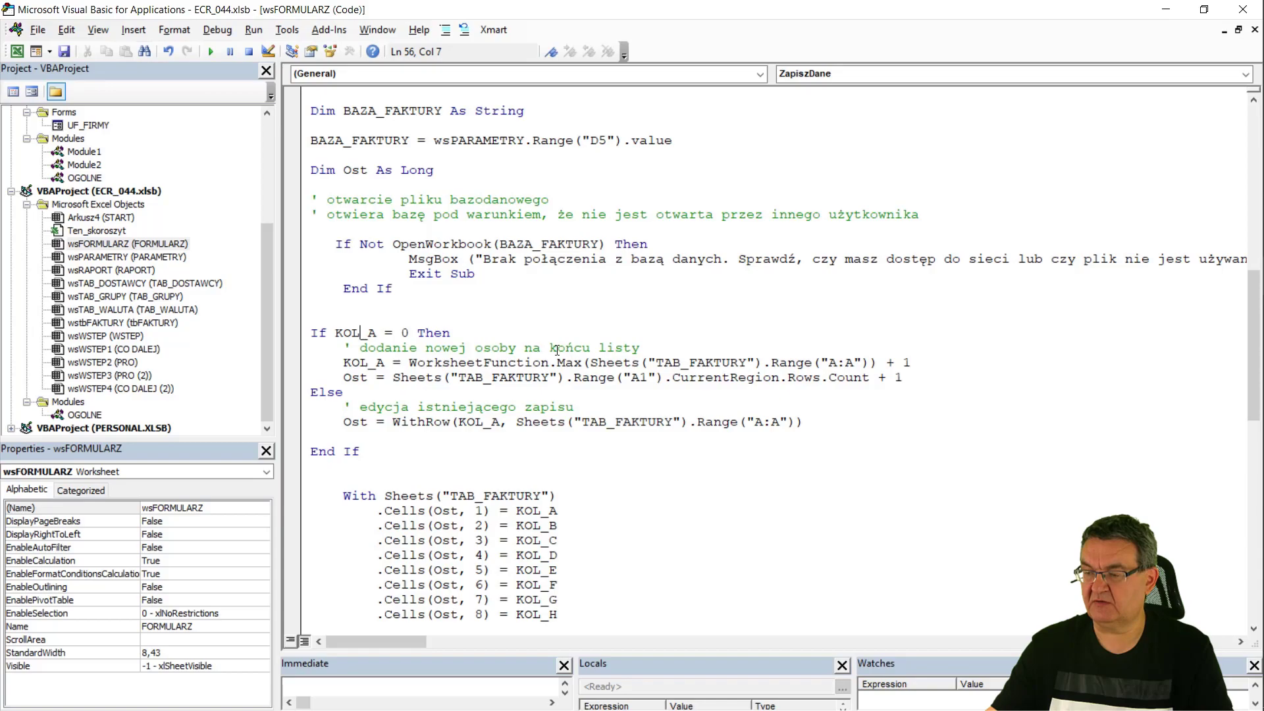
scroll(454, 358, "down", 1)
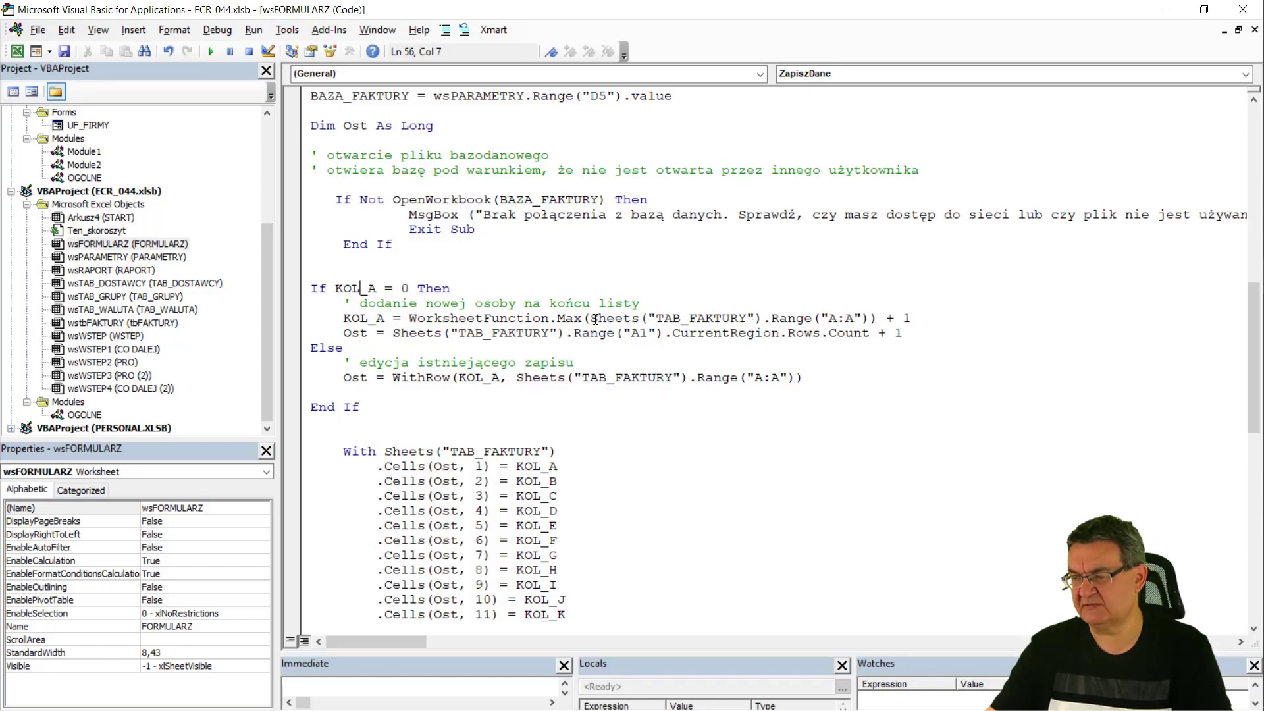
left_click_drag(591, 318, 619, 316)
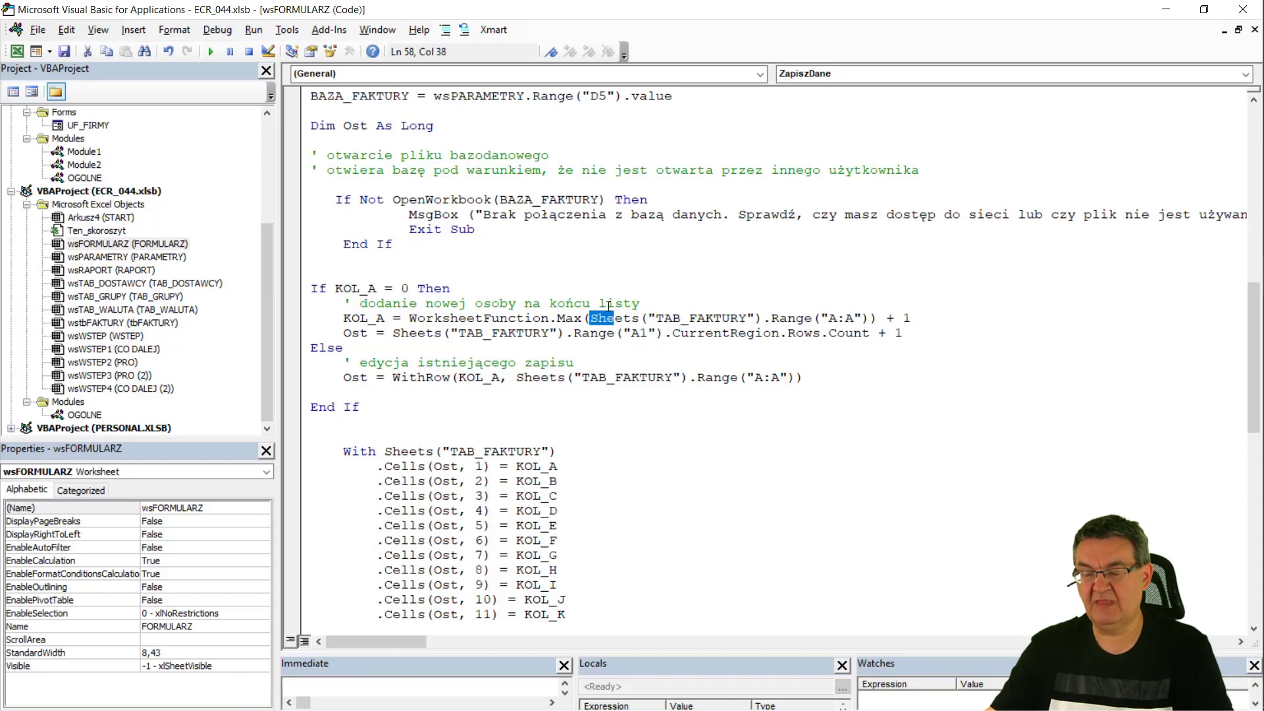
scroll(487, 264, "up", 3)
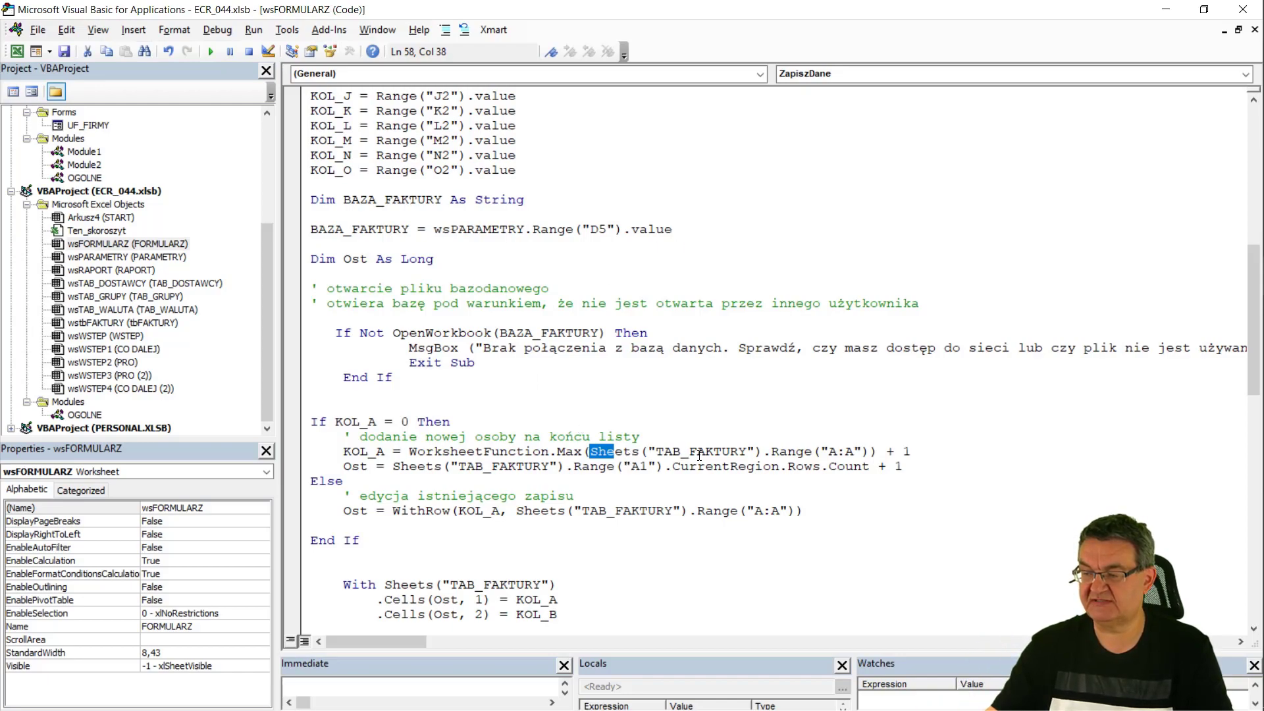
left_click(900, 451)
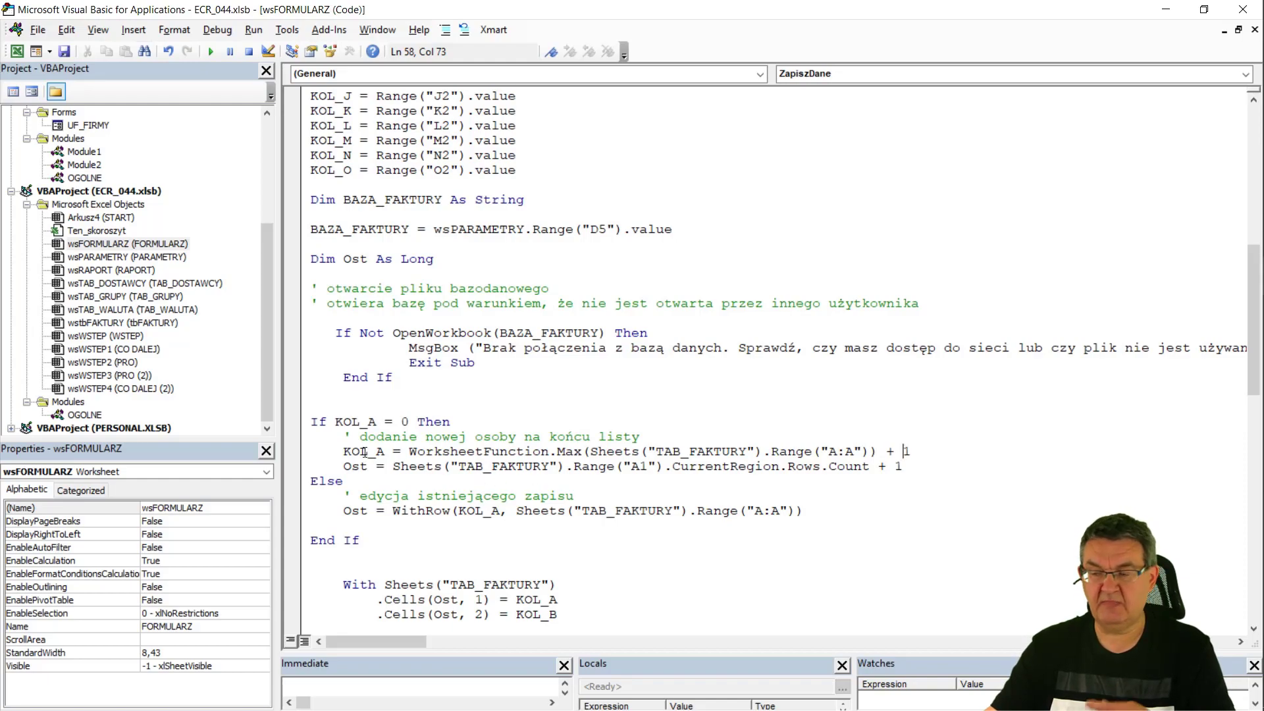
left_click(351, 466)
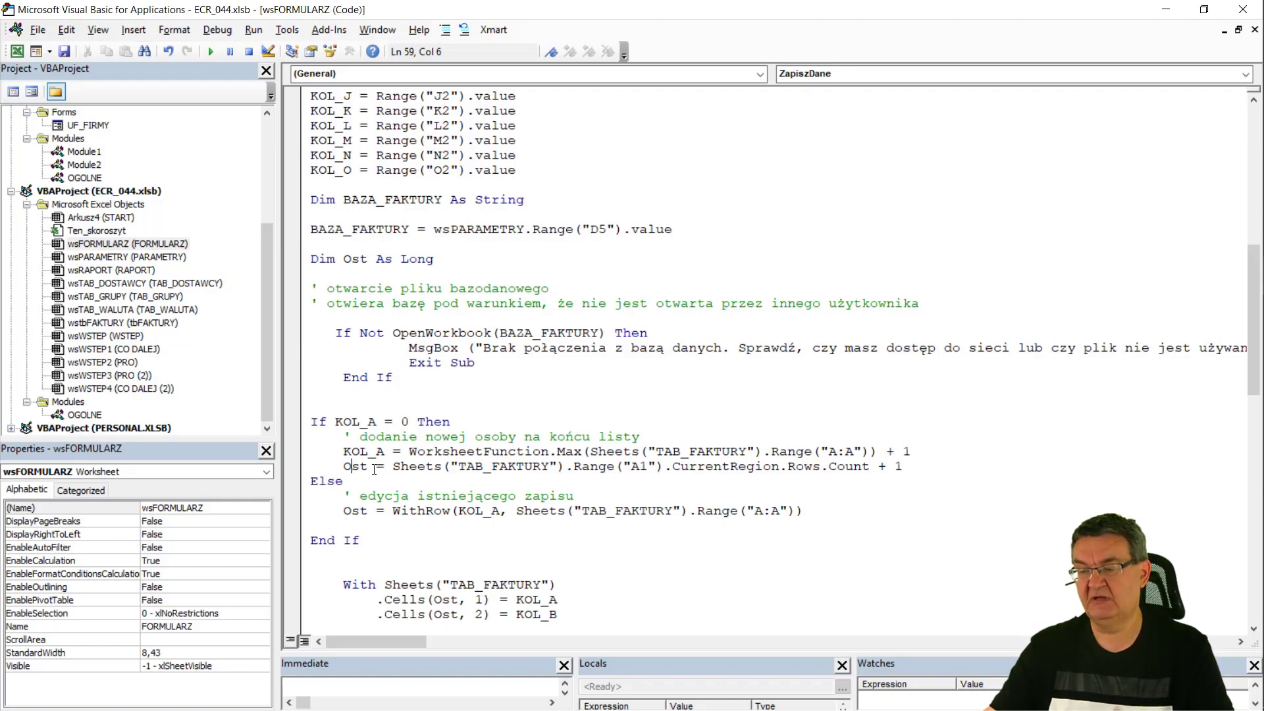
left_click(384, 507)
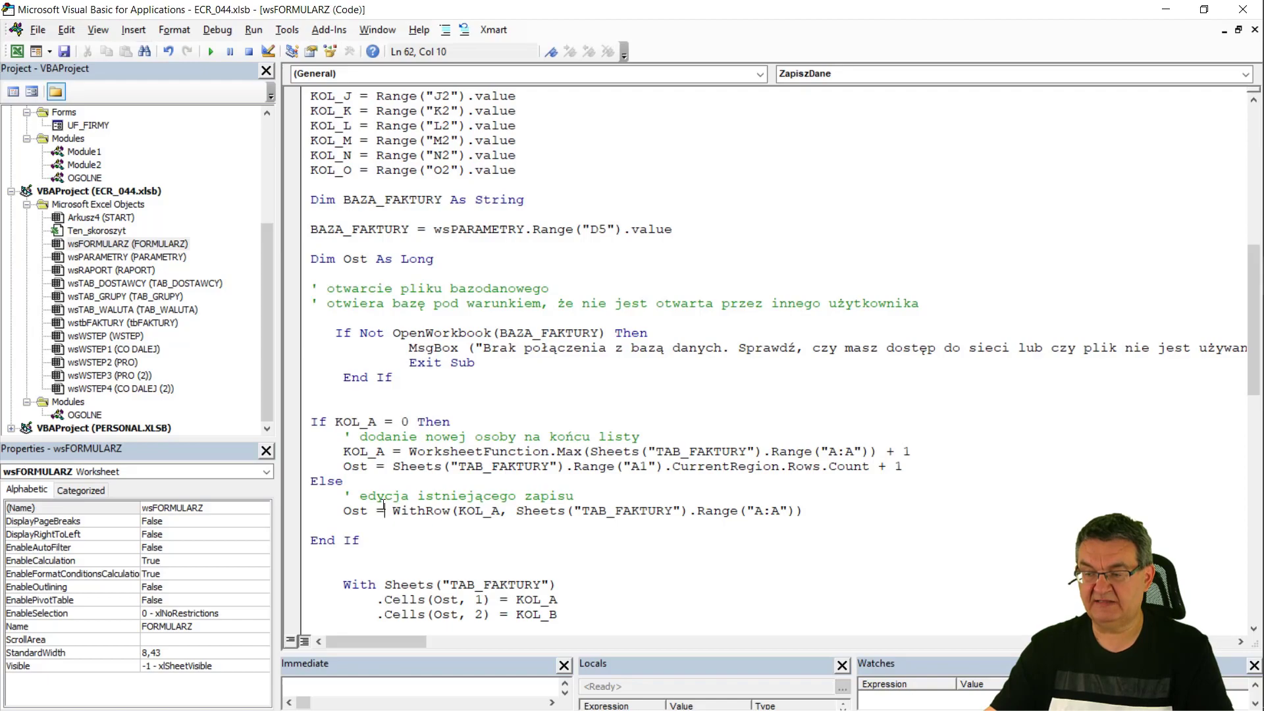
left_click_drag(343, 421, 367, 422)
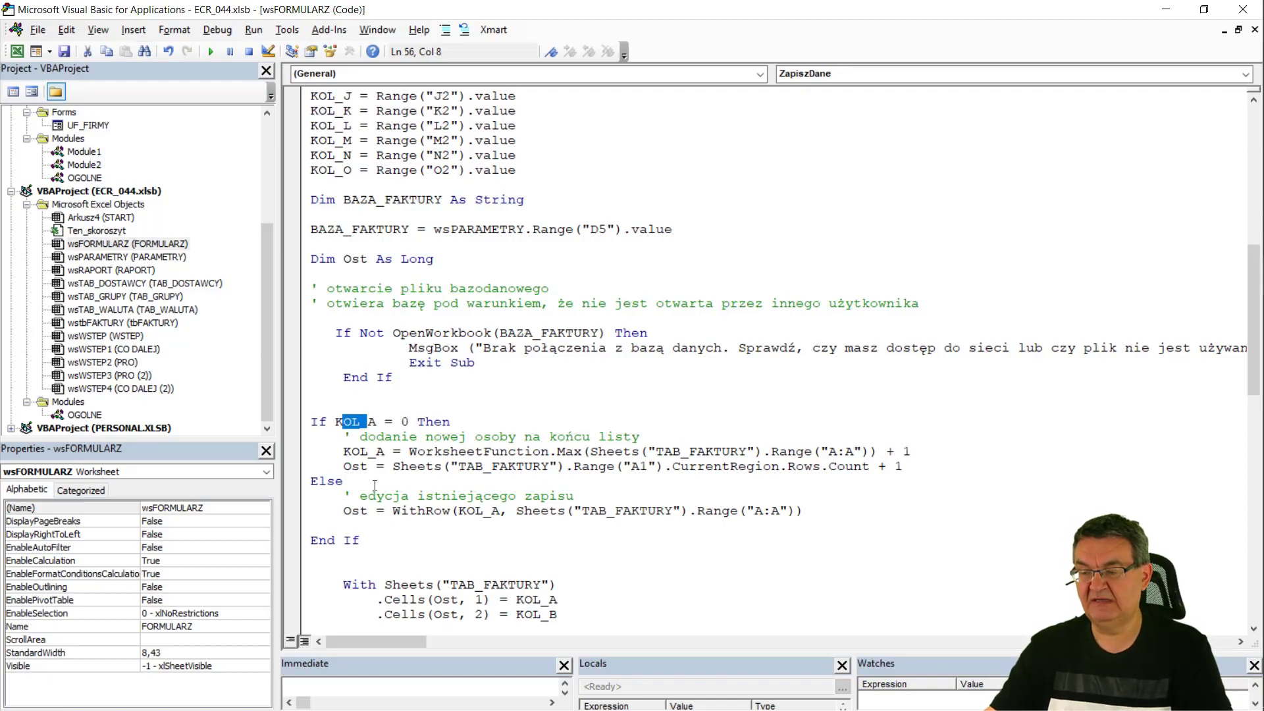
left_click(360, 511)
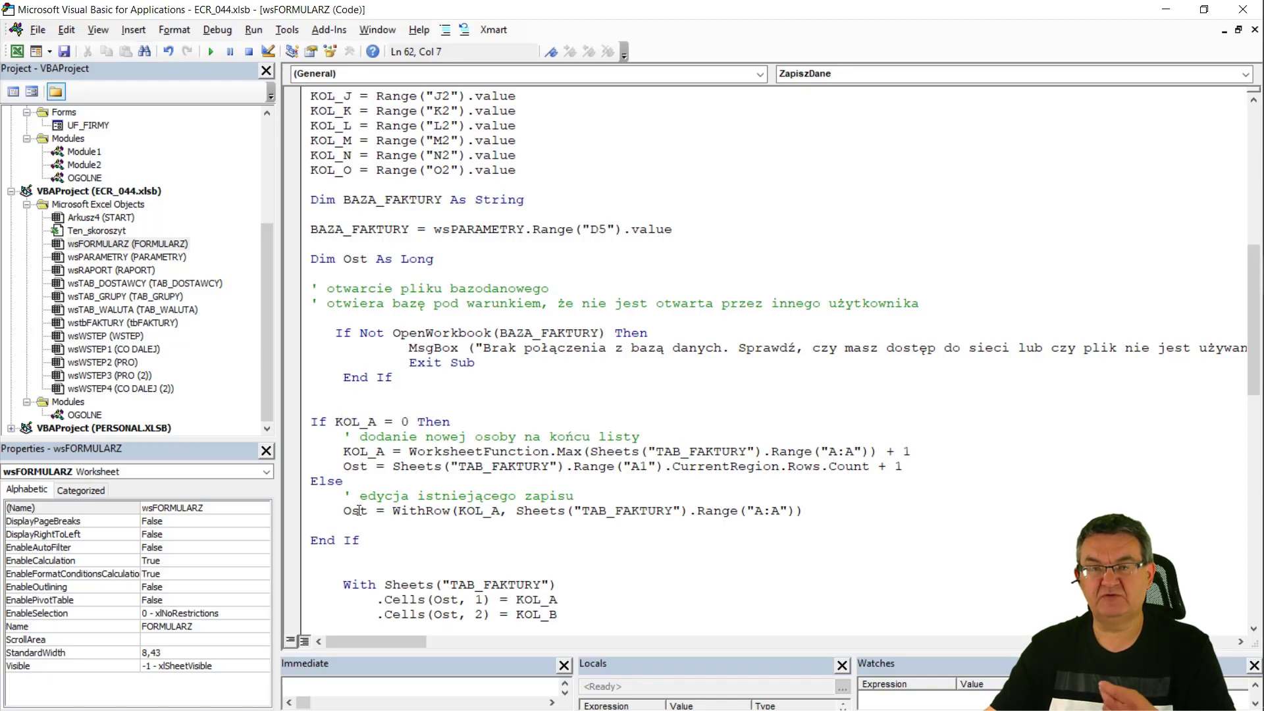
left_click_drag(393, 511, 445, 507)
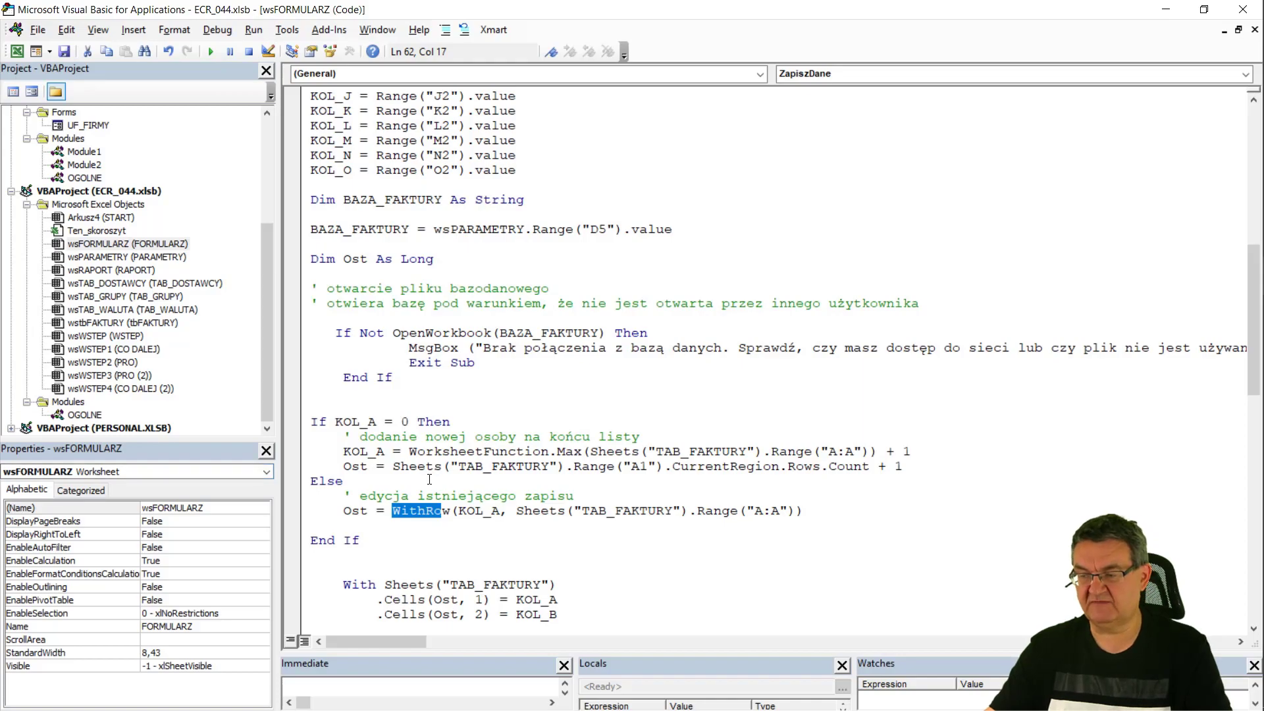
scroll(430, 479, "down", 1)
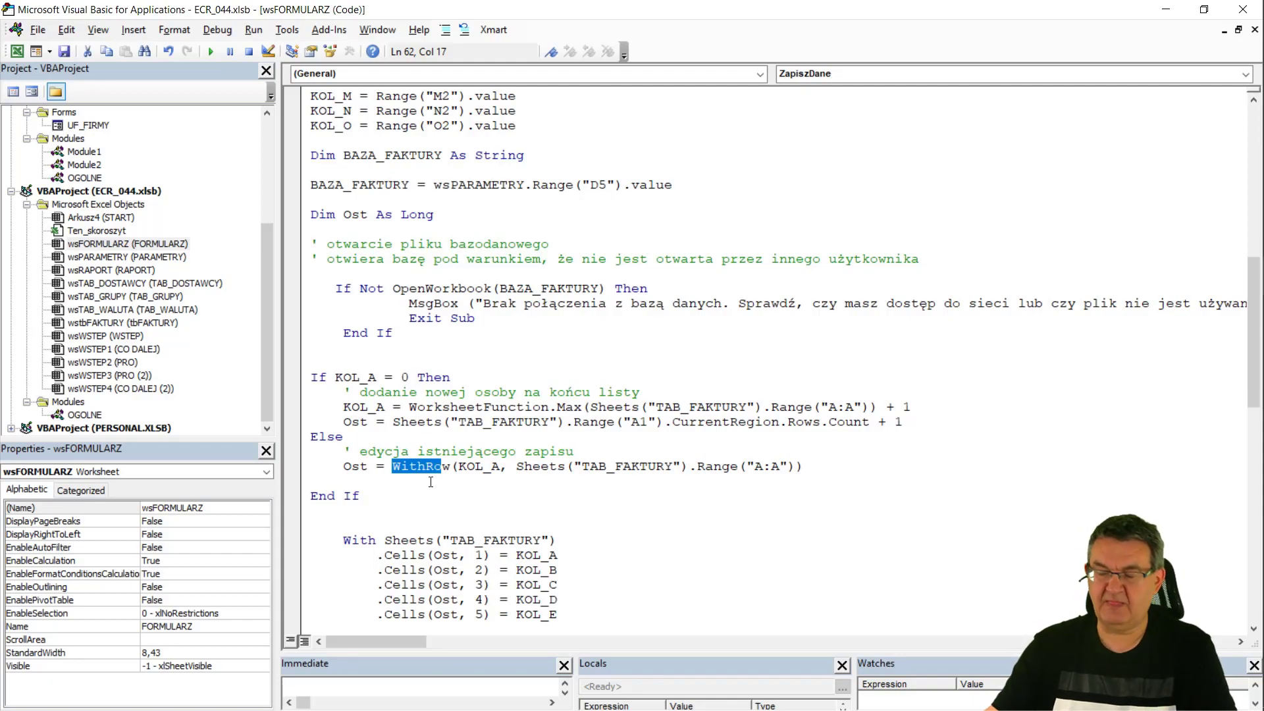
scroll(405, 500, "down", 3)
scroll(405, 501, "down", 2)
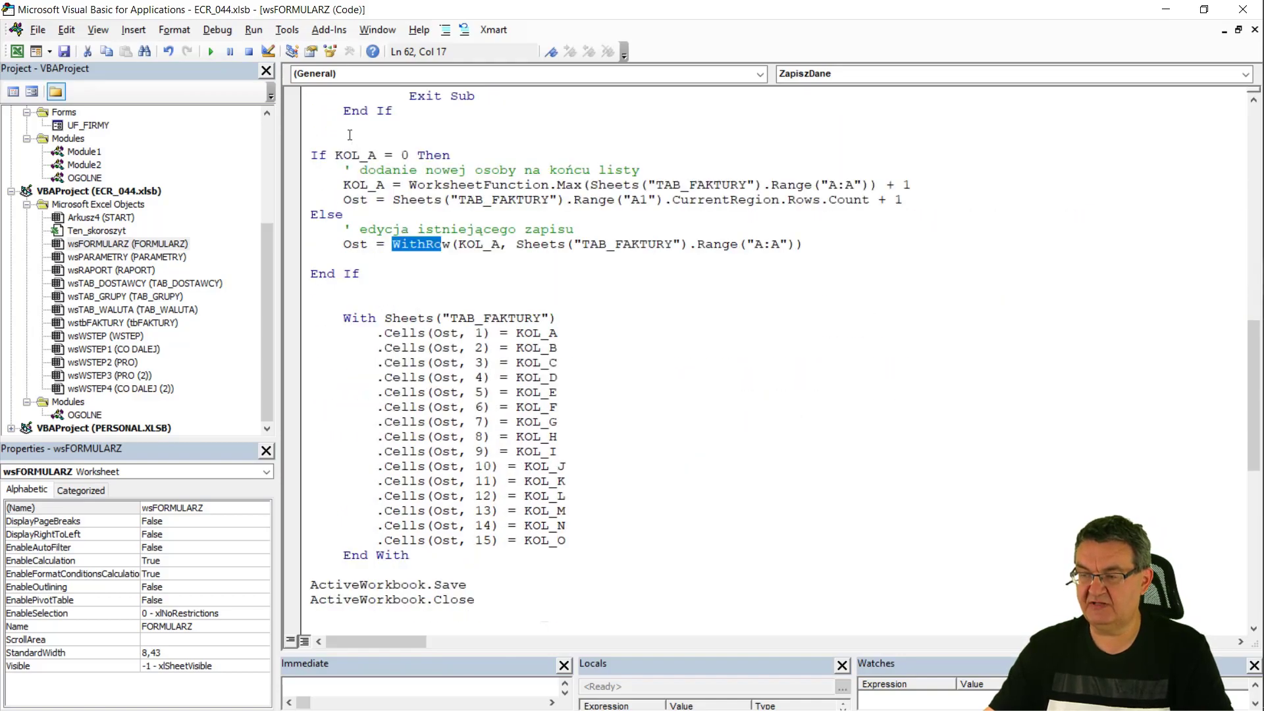
scroll(351, 347, "down", 2)
- Go through ZapiszDane's With block writing to TAB_FAKTURY and the database save-and-close lines
left_click_drag(316, 212, 318, 452)
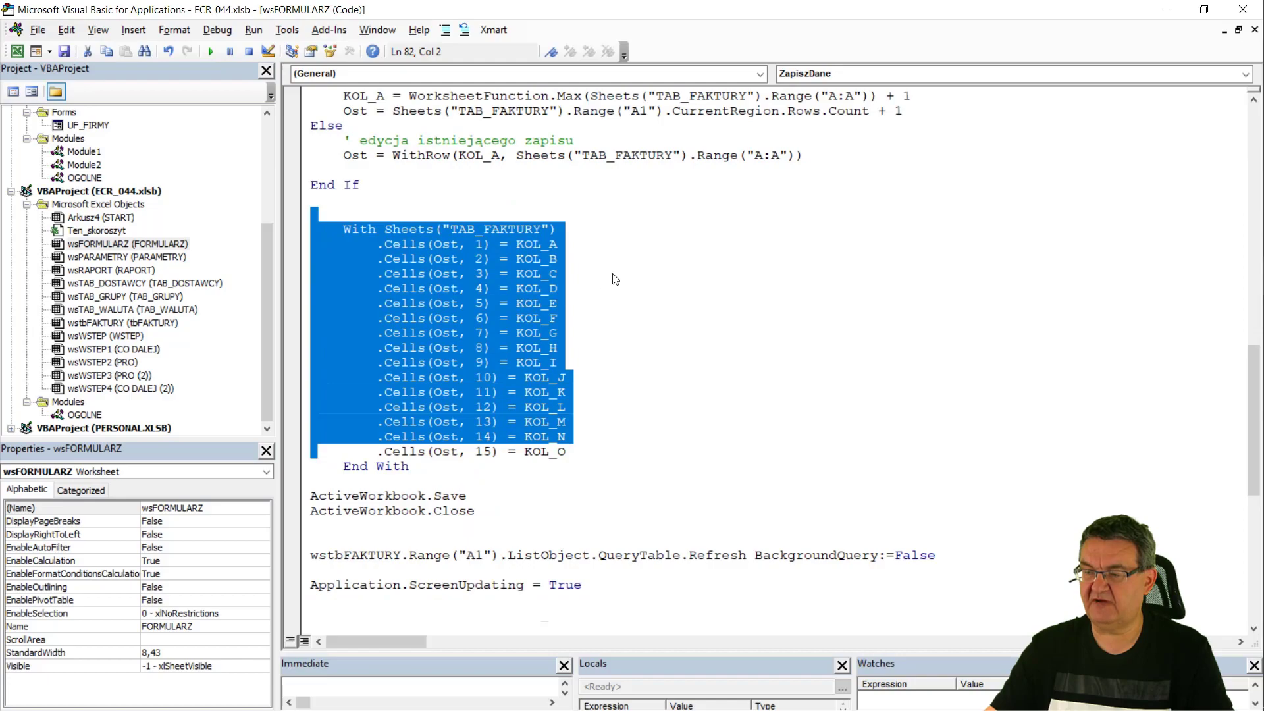
left_click(364, 232)
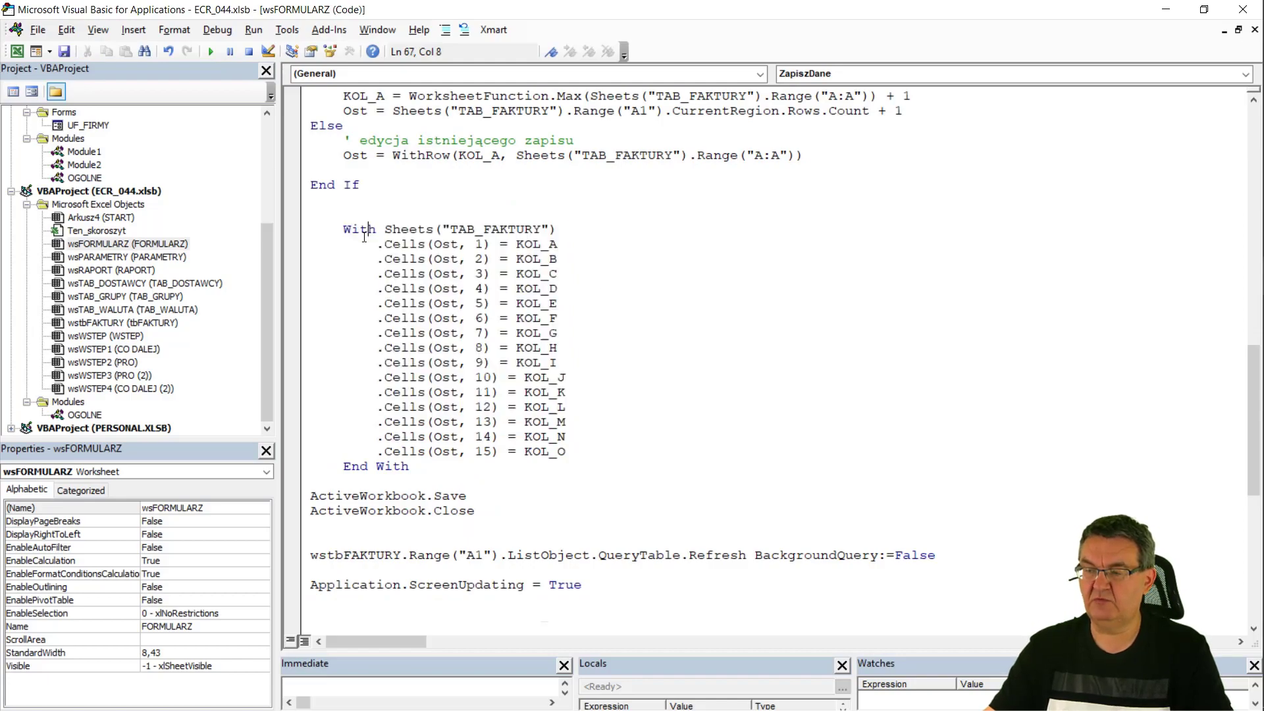
left_click(494, 230)
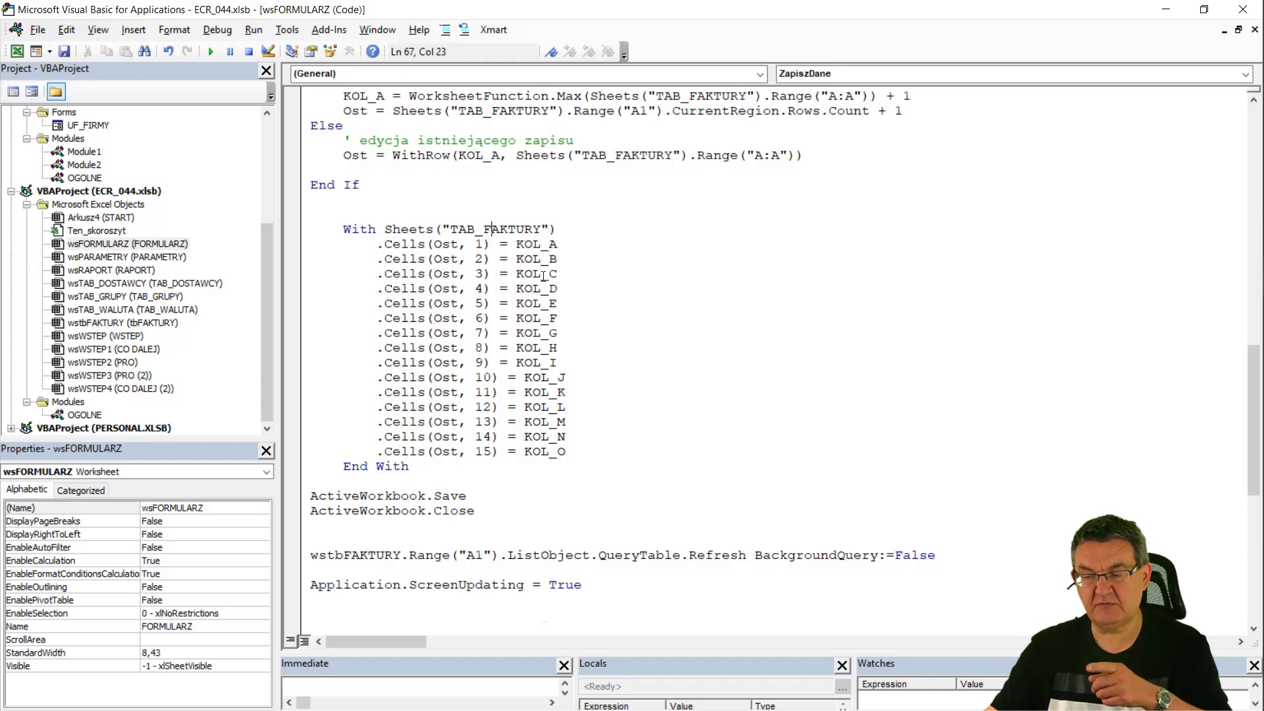
scroll(544, 275, "up", 1)
left_click(393, 540)
scroll(533, 517, "down", 2)
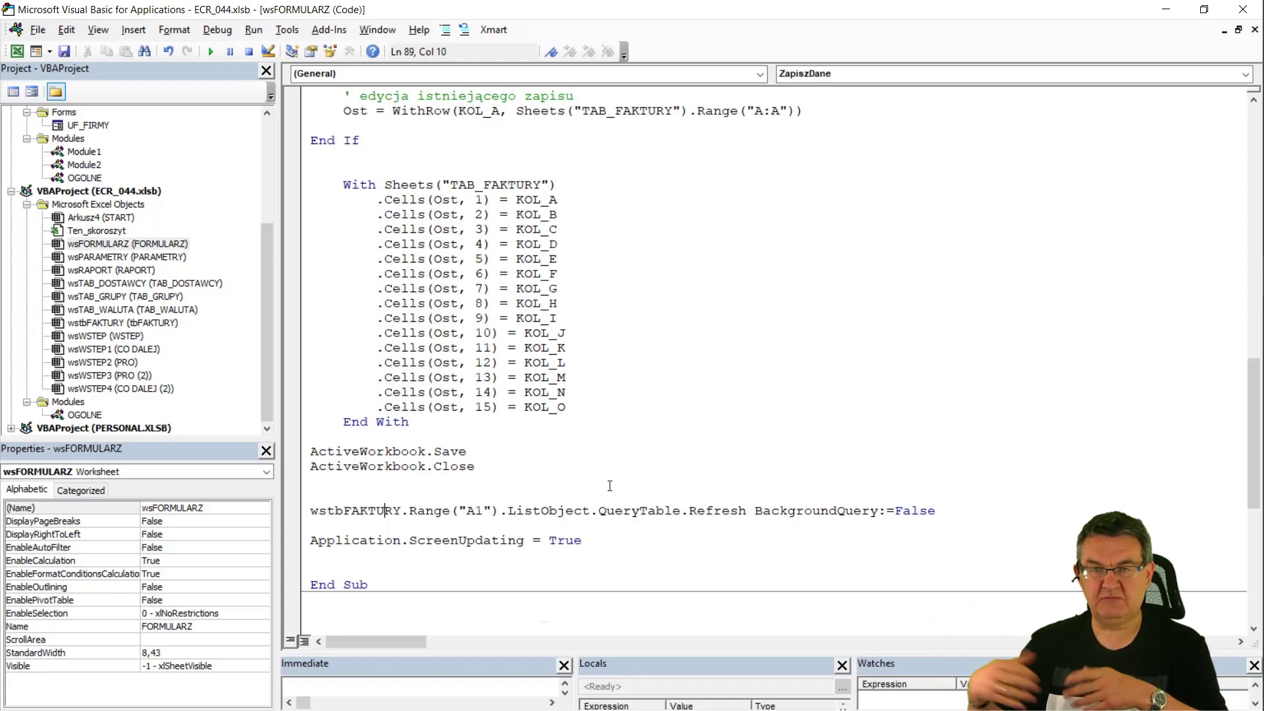
- Return to Excel and check the last invoice row in the tbFAKTURY table
left_click(425, 541)
key("alt+F11")
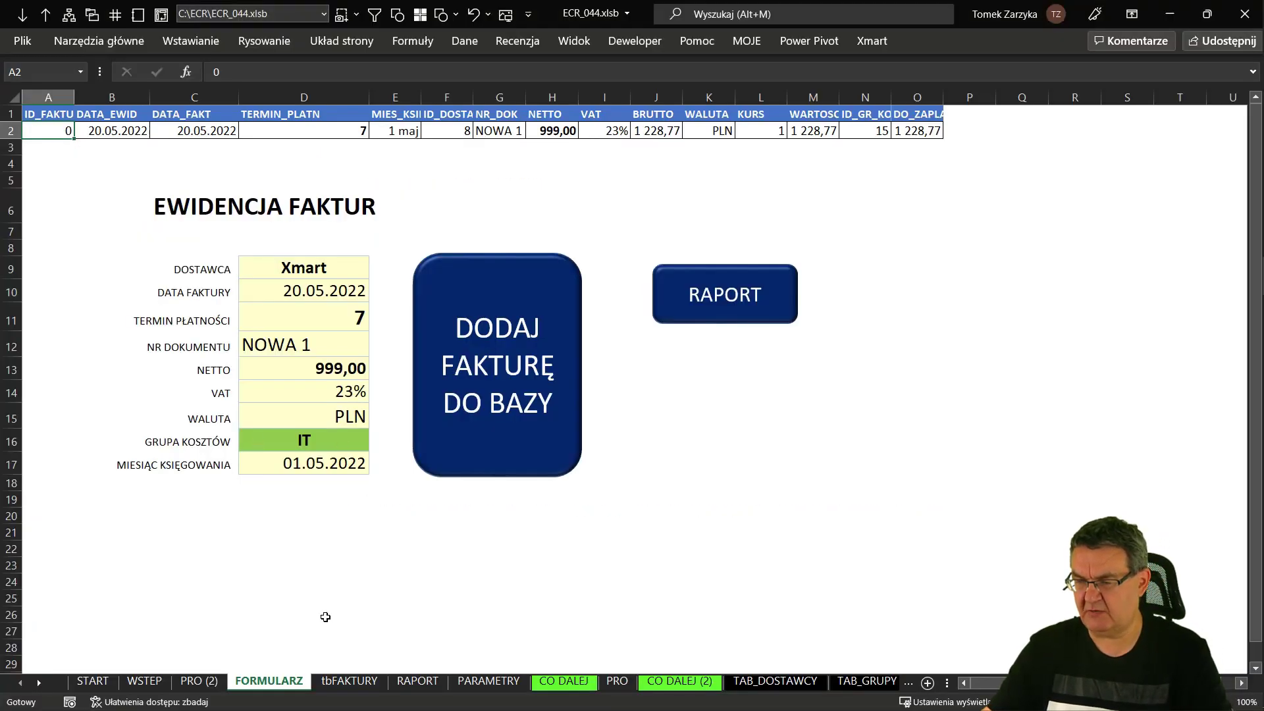
left_click(351, 682)
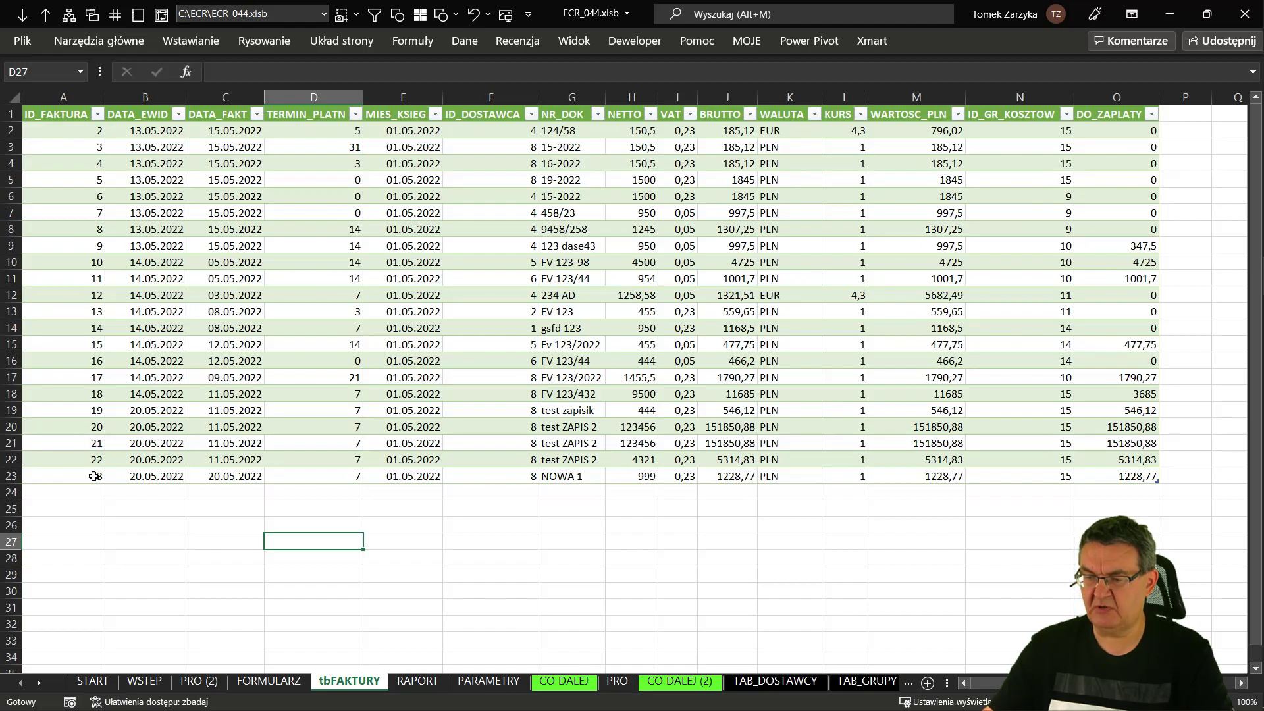
left_click(93, 476)
left_click(269, 681)
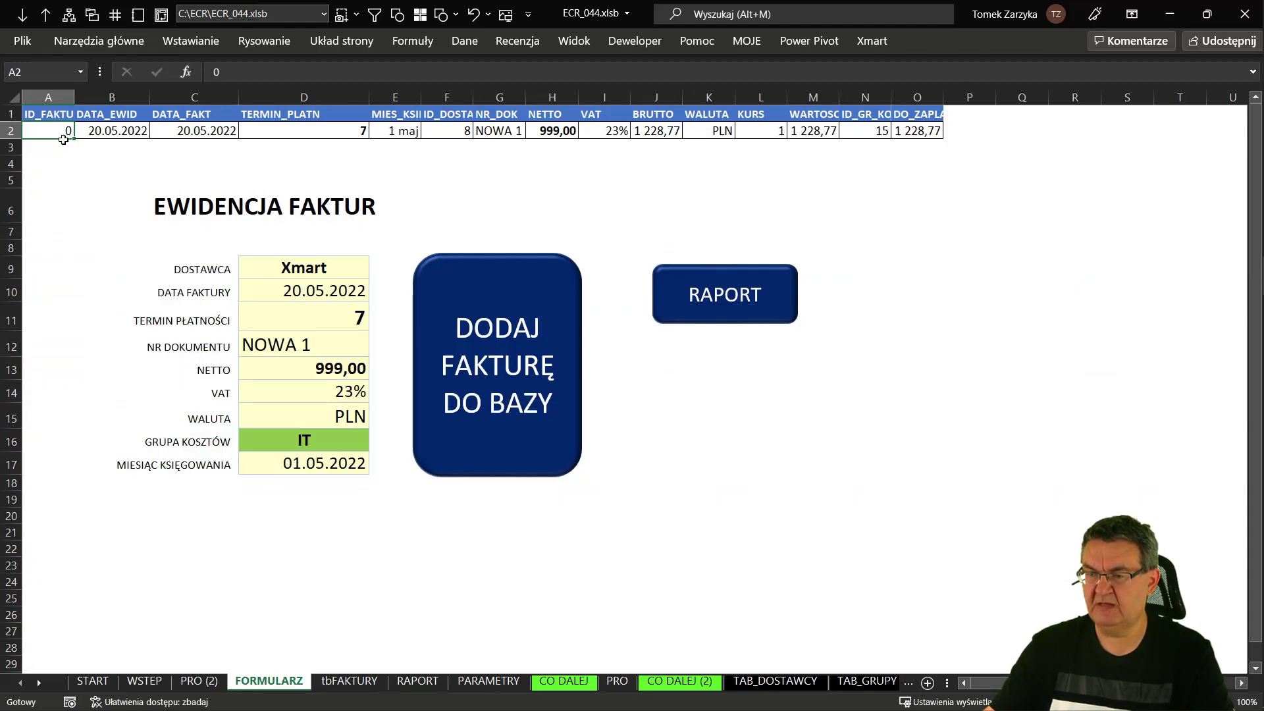
- Enter document number 'test ECR' and net amount 44 on the form and add it to the database
left_click(309, 350)
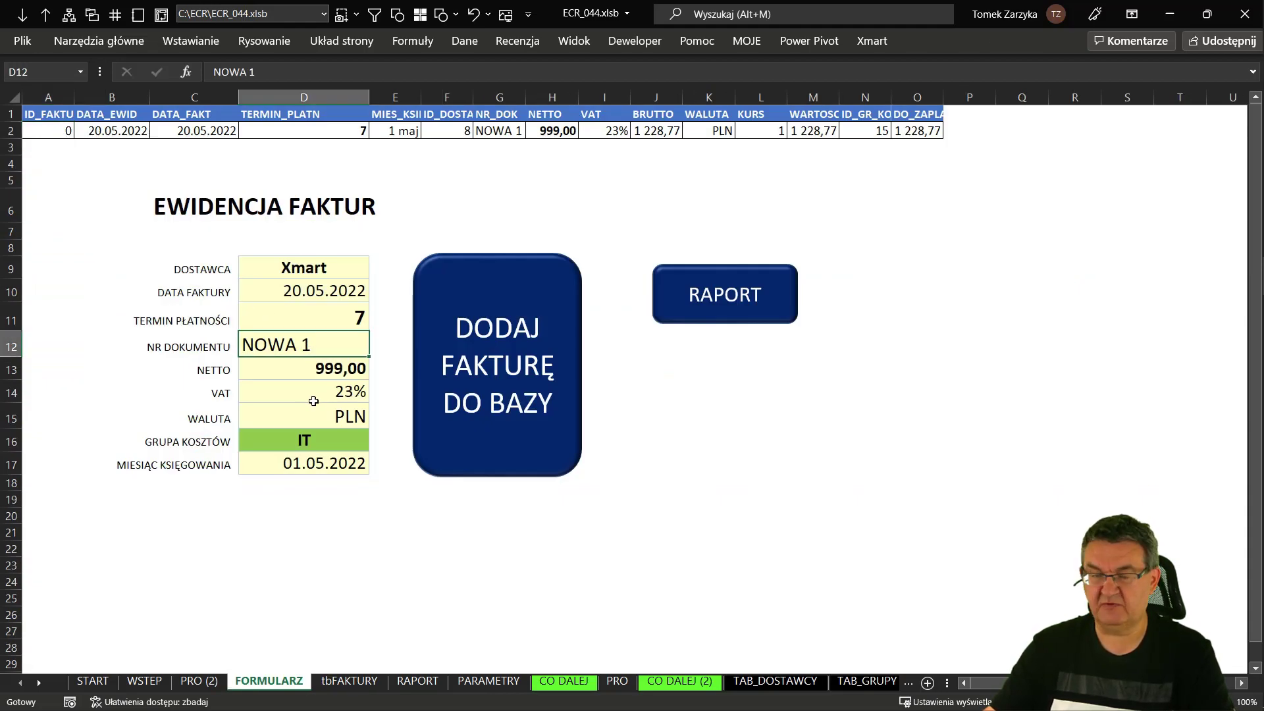
type("test ")
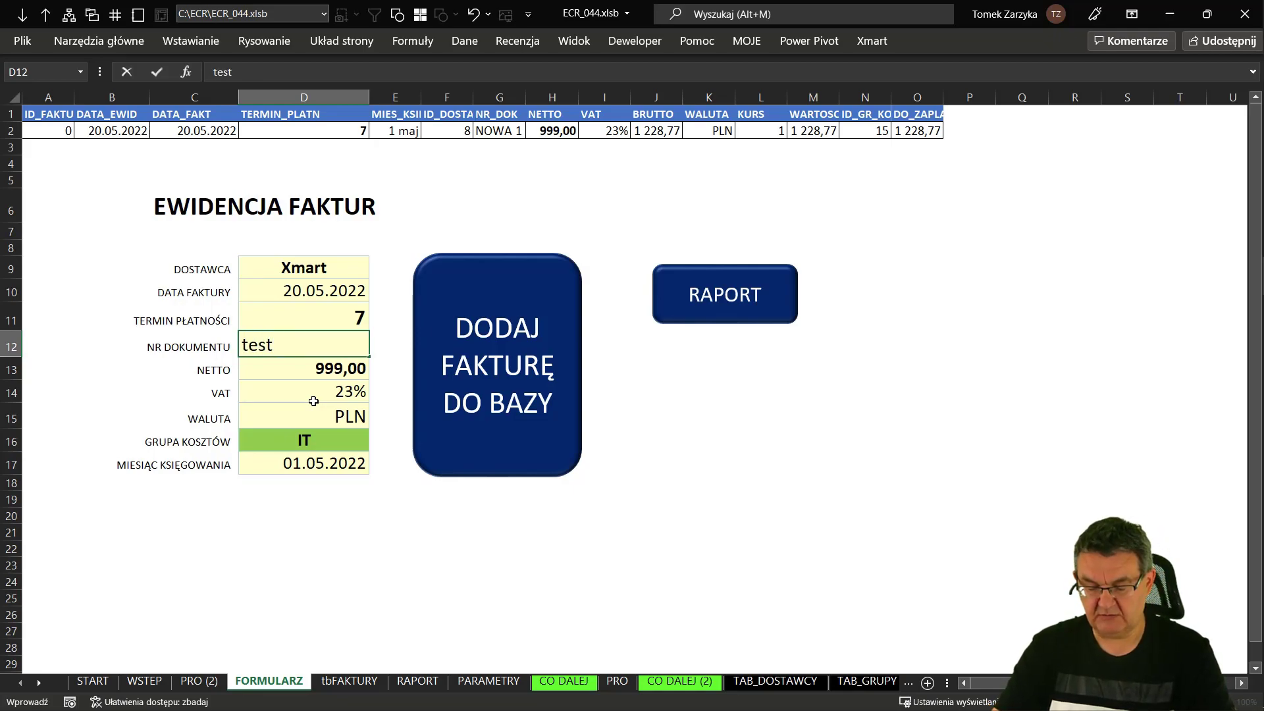
type("ECR")
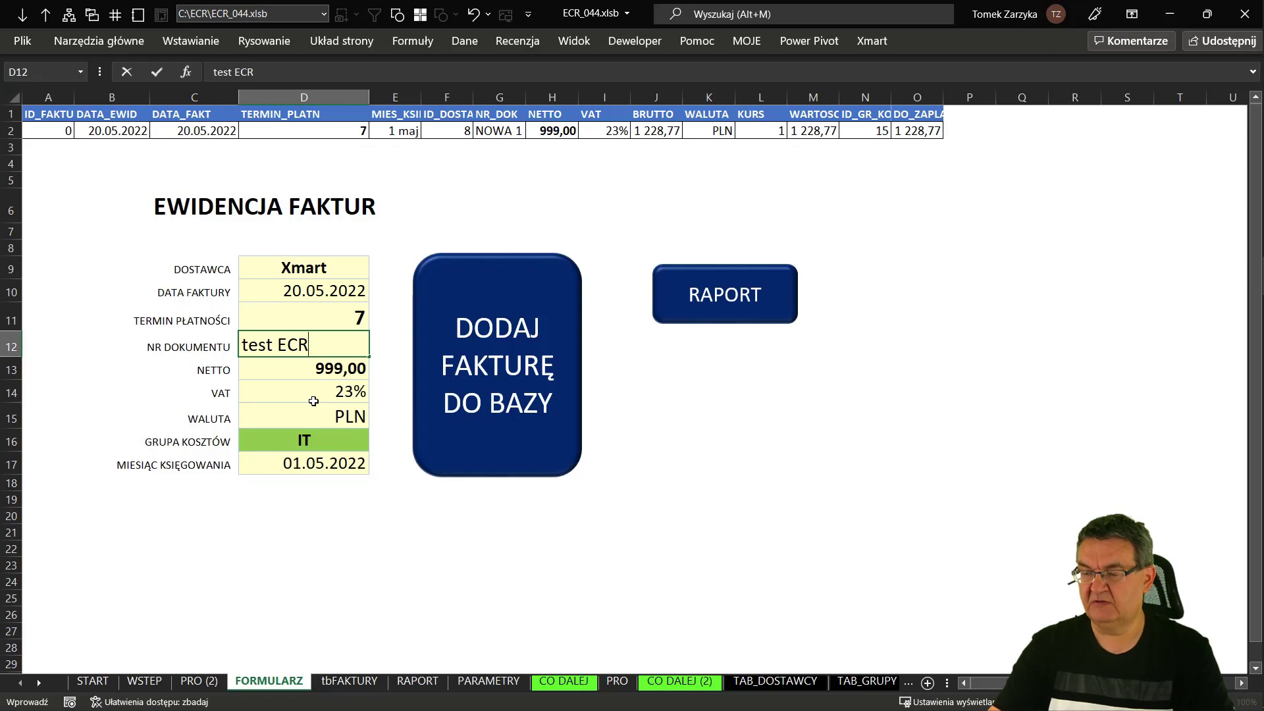
key("Return")
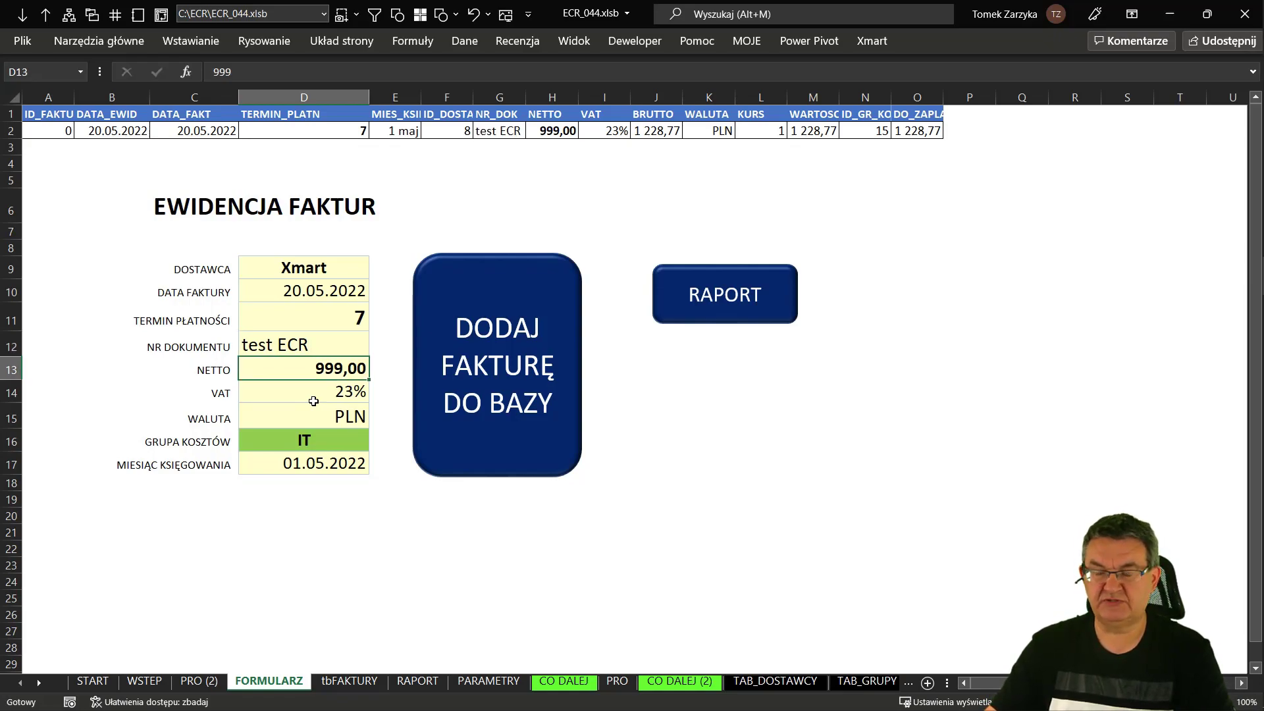
type("44")
key("Return")
key("Up")
key("Down")
key("Down")
key("Down")
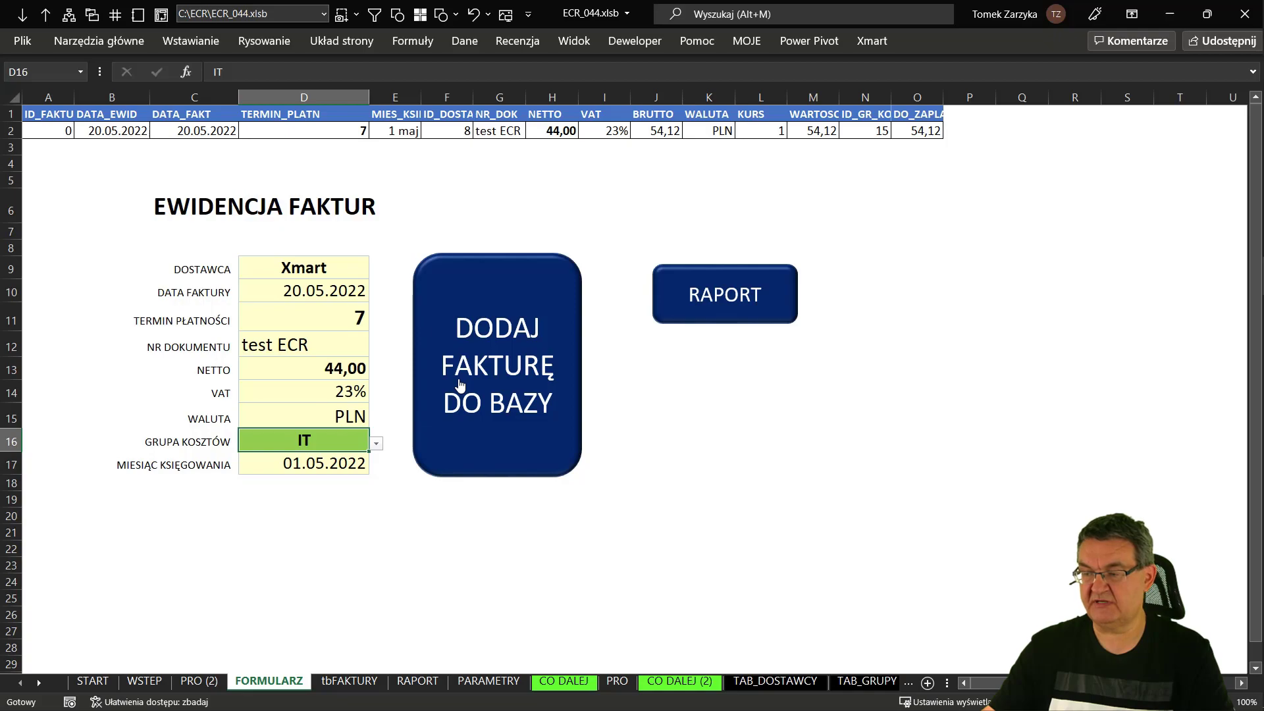
left_click(460, 385)
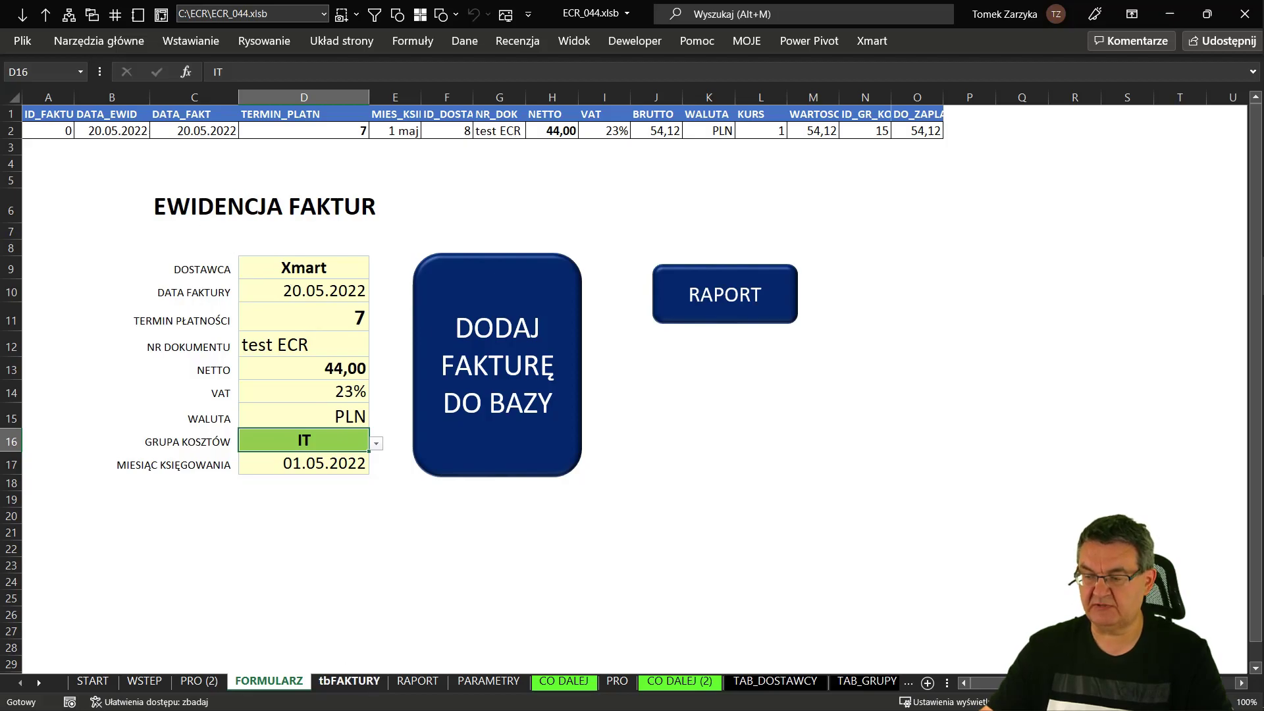
left_click(349, 681)
- Confirm the test ECR invoice appears as ID 24 in tbFAKTURY, then return to the form
left_click(87, 494)
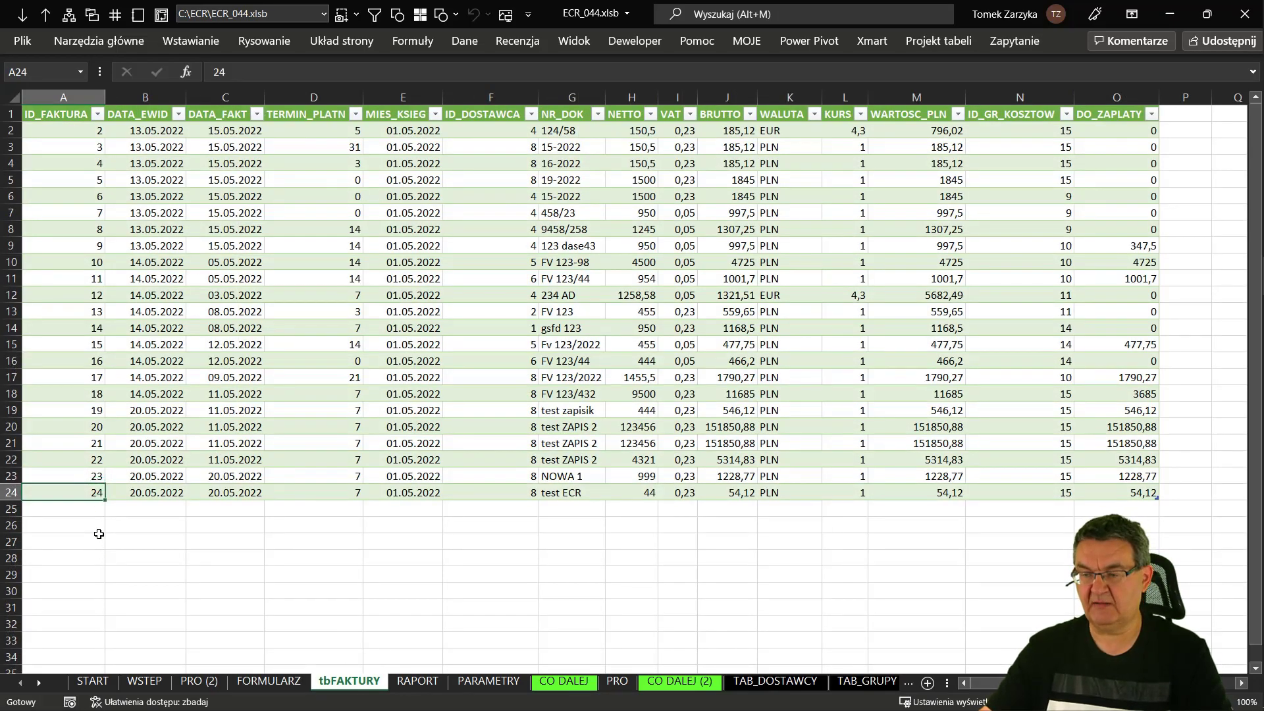
left_click(88, 397)
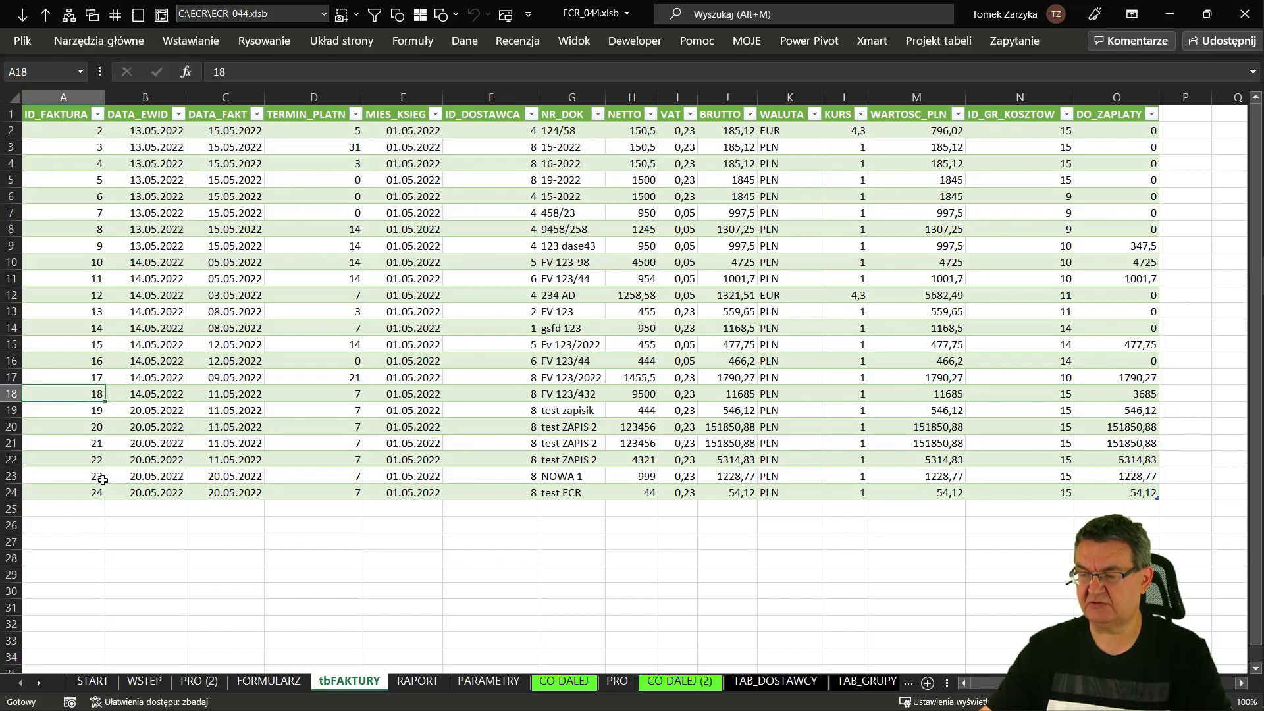
key("shift+Right")
key("shift+Right")
key("shift+Right")
key("shift+Right")
key("Down")
key("Down")
key("Down")
key("Down")
key("Down")
key("Down")
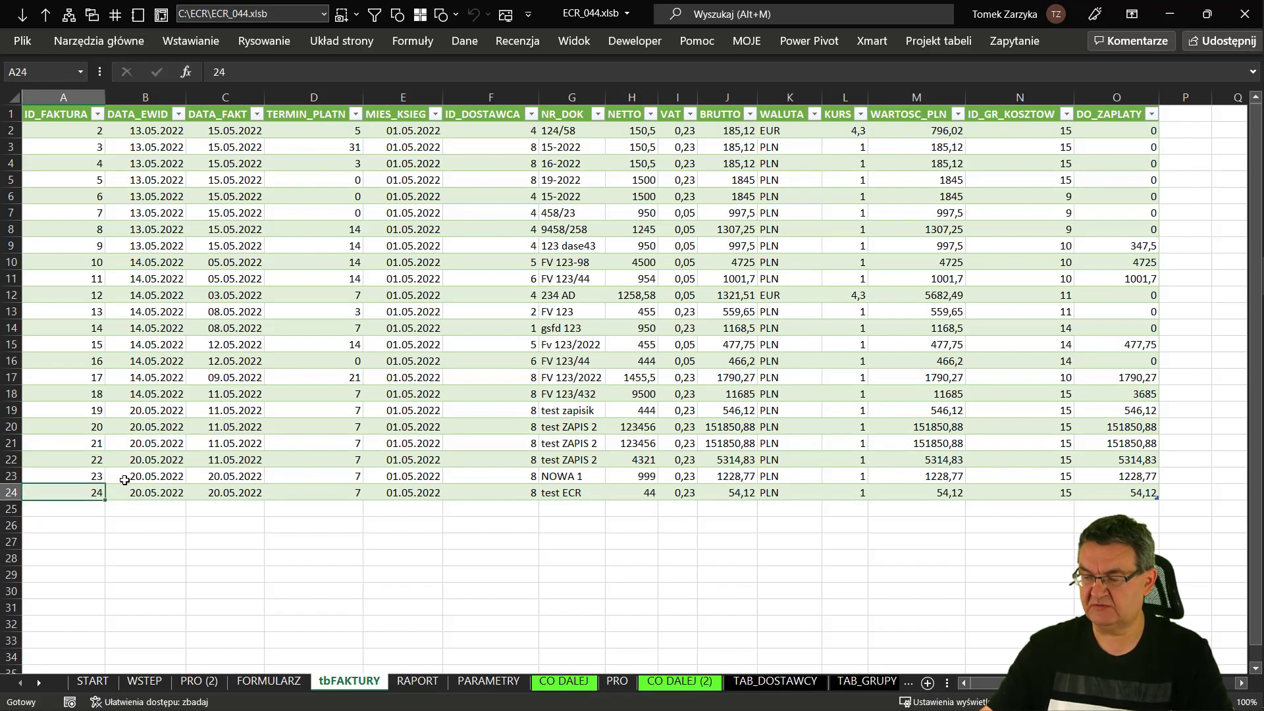
left_click(270, 682)
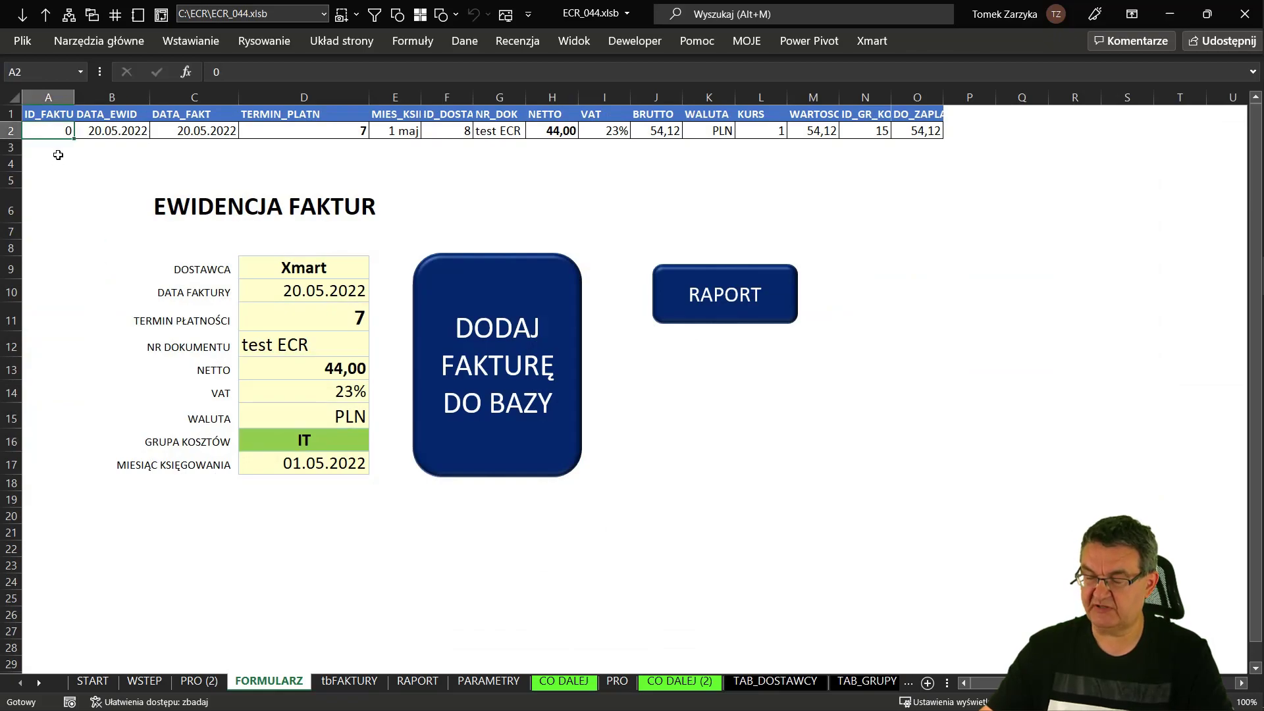
- Set the form's invoice ID to 24, net amount to 44 444 and document number to 'test ECR - zmiana'
type("24")
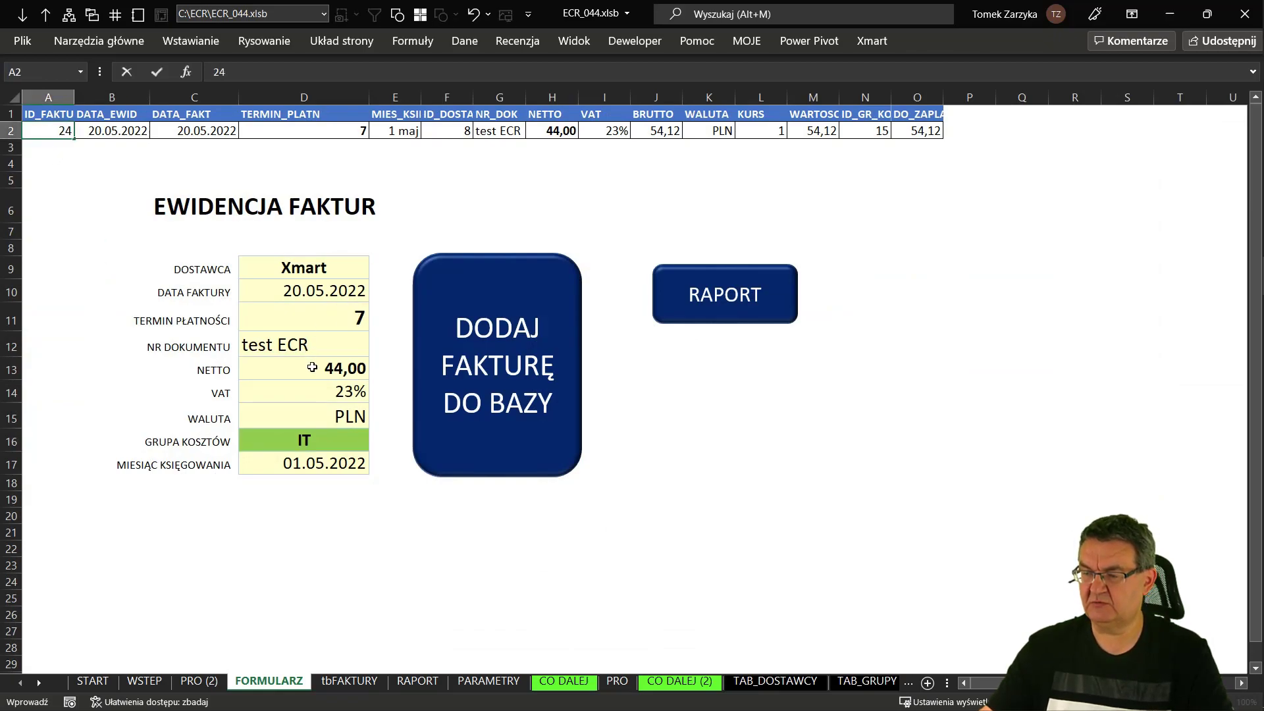
left_click(312, 368)
key("F2")
type("444")
key("Return")
key("Up")
key("Up")
key("F2")
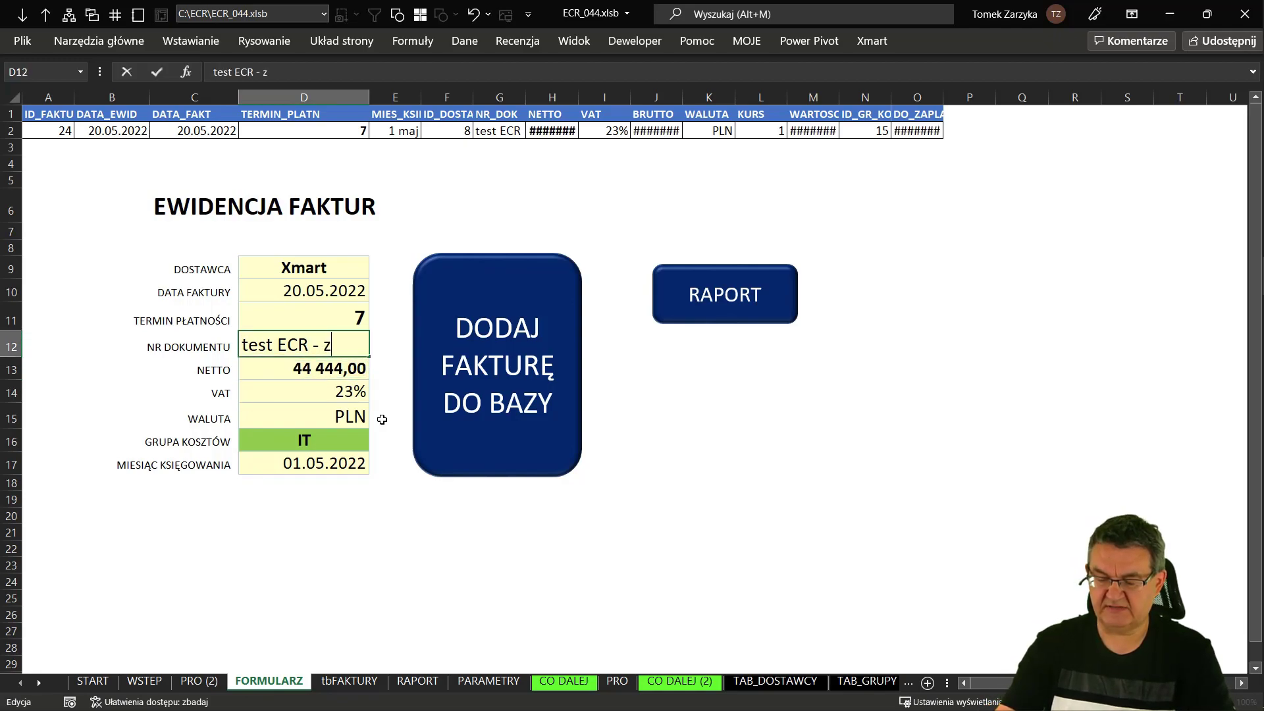
type("miana")
key("Return")
- Save invoice 24's changes to the database, verify row 24 in tbFAKTURY, and create a new blank workbook
left_click(500, 426)
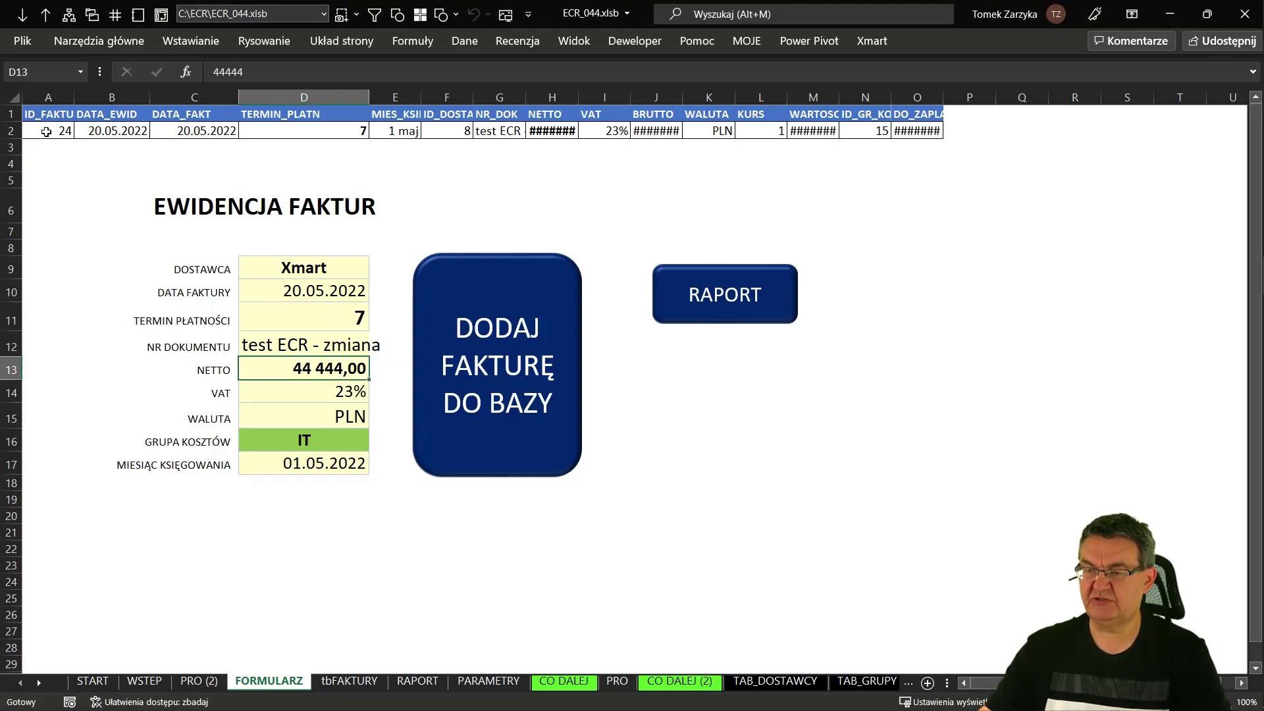
left_click(349, 681)
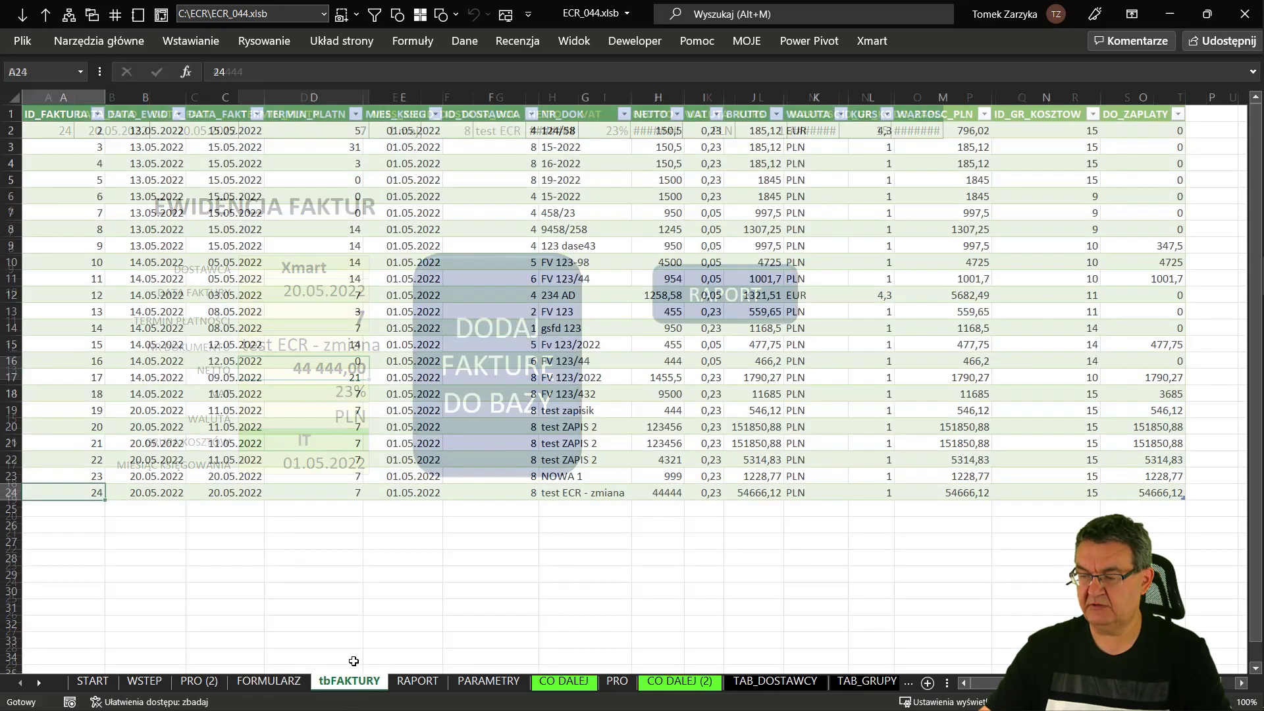
left_click(578, 495)
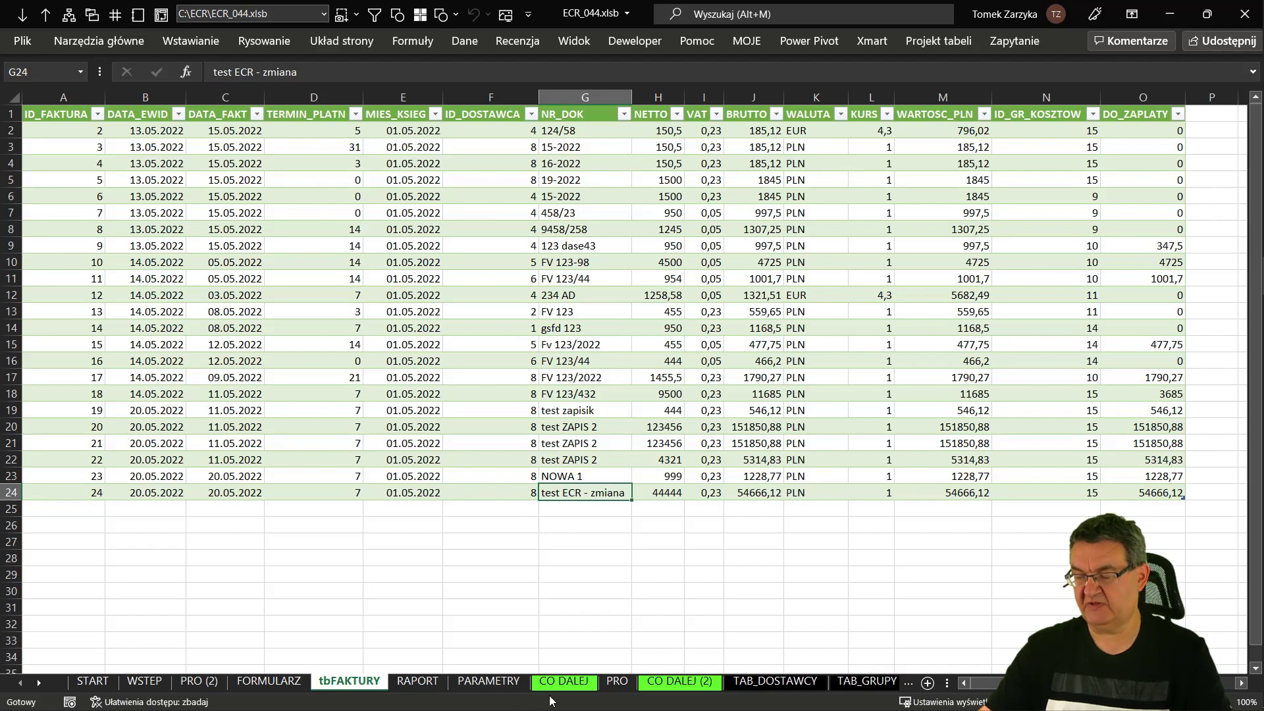
left_click(269, 681)
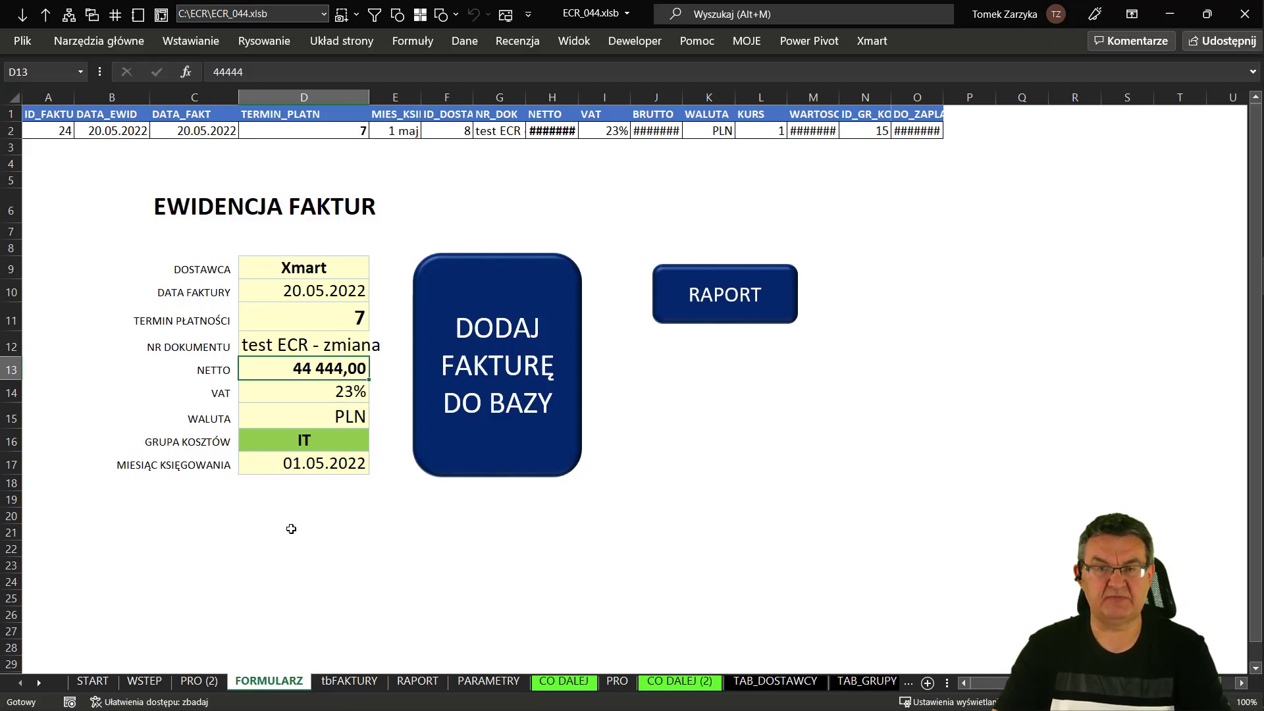
key("ctrl+n")
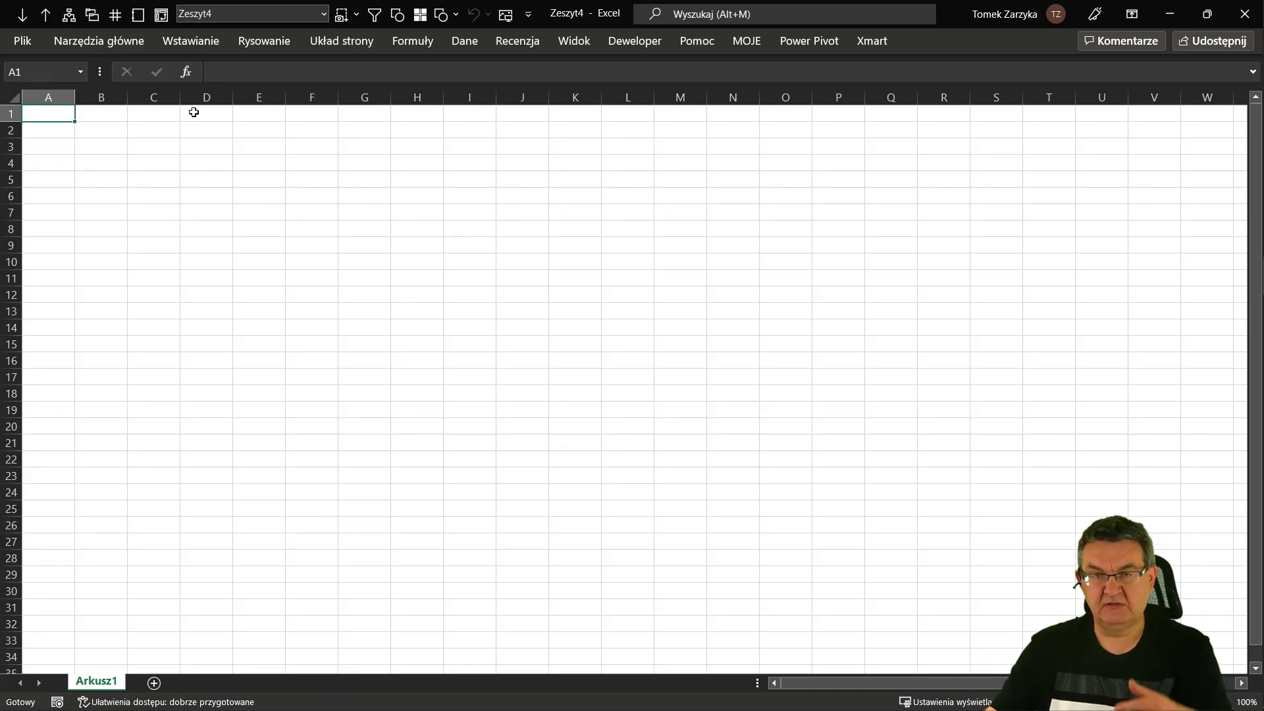
- Import from the ECR44_BAZA_FAKTURY.xlsx workbook via Dane > Pobierz dane > Z pliku > Ze skoroszytu
left_click(189, 42)
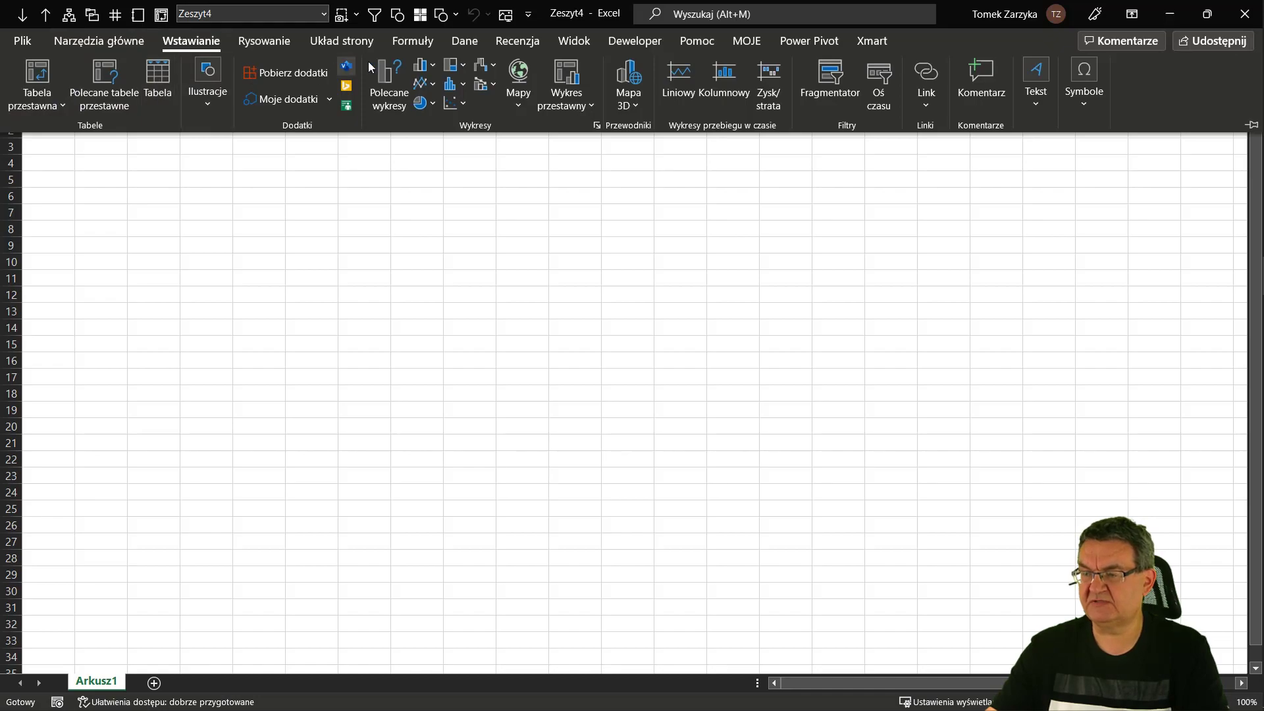
left_click(464, 43)
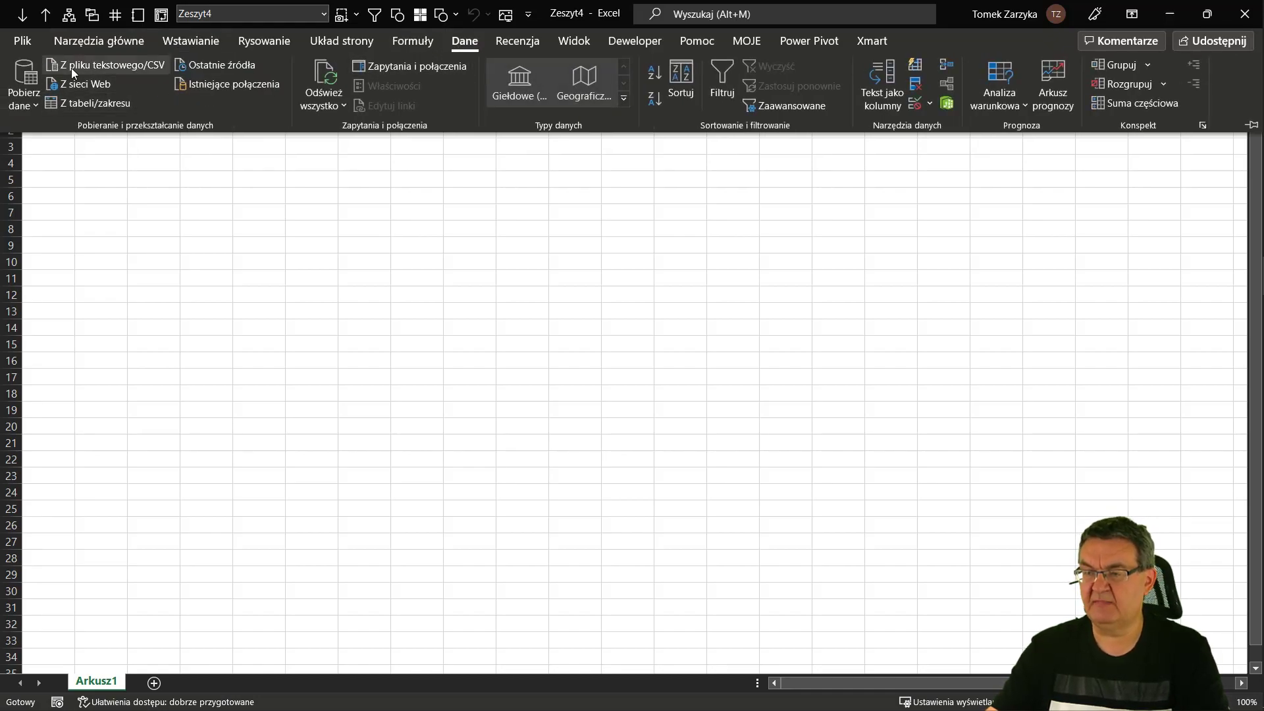
left_click(30, 103)
mouse_move(118, 134)
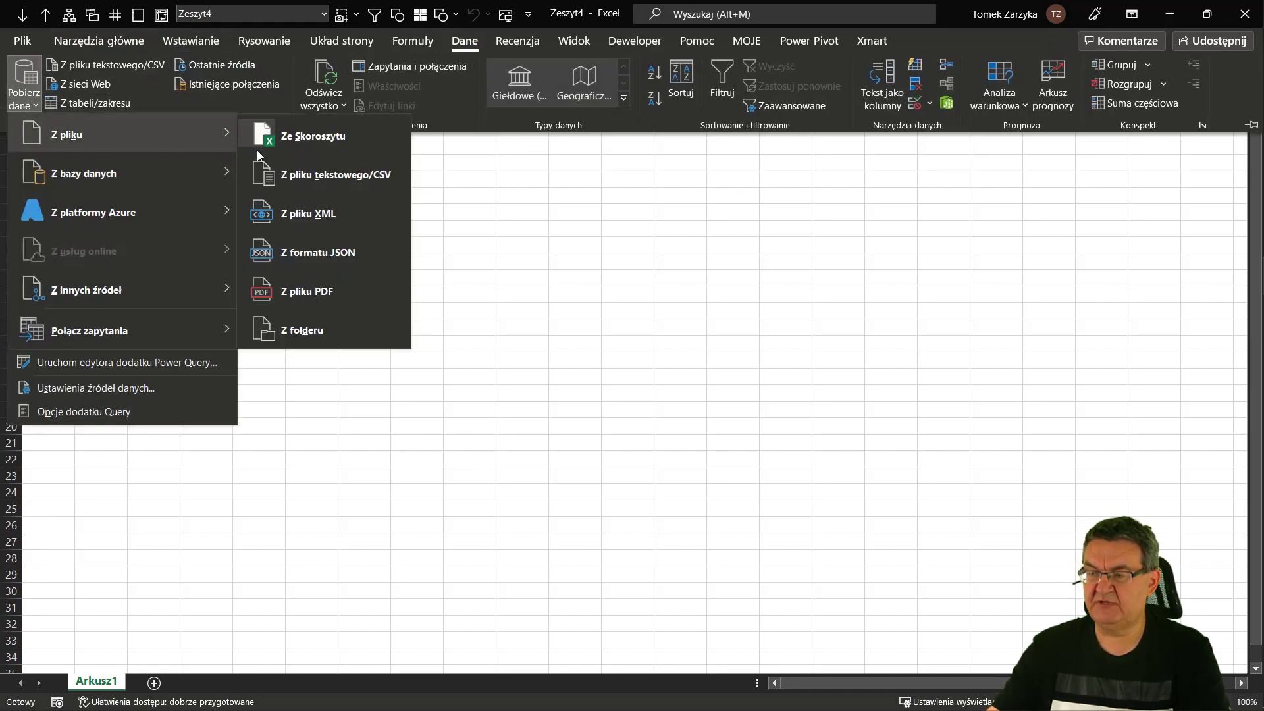
left_click(295, 138)
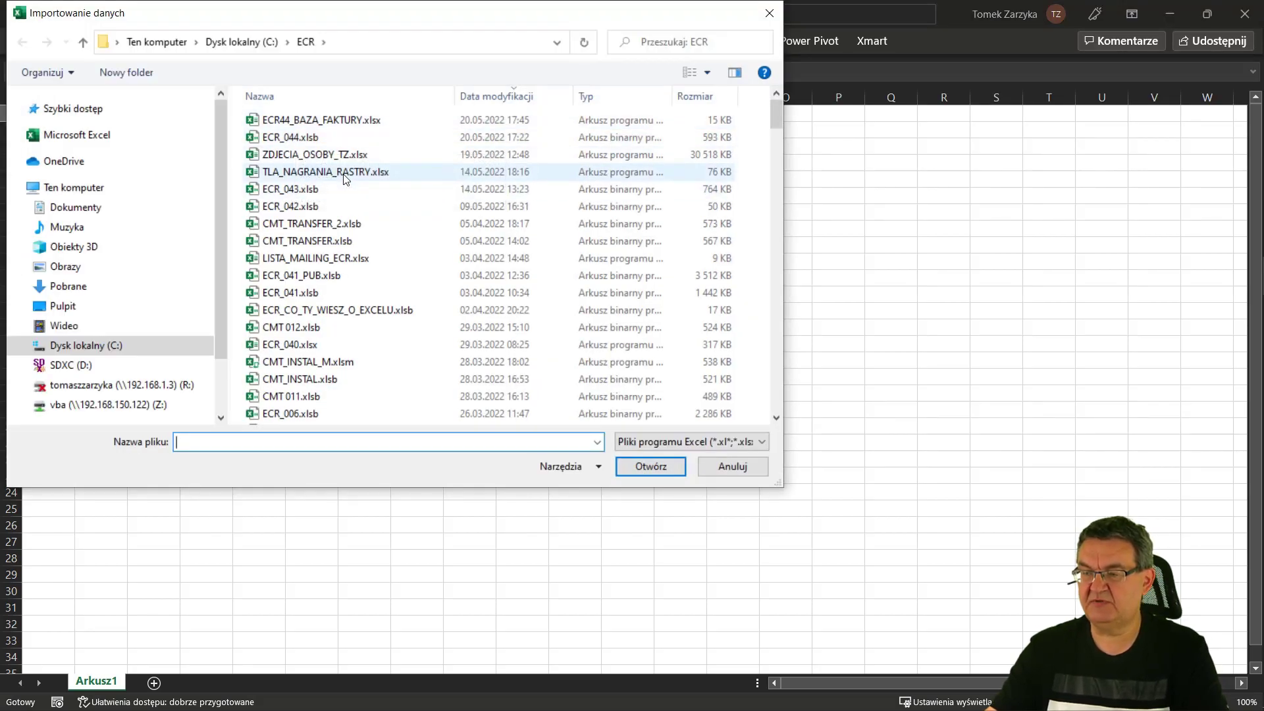
left_click(317, 118)
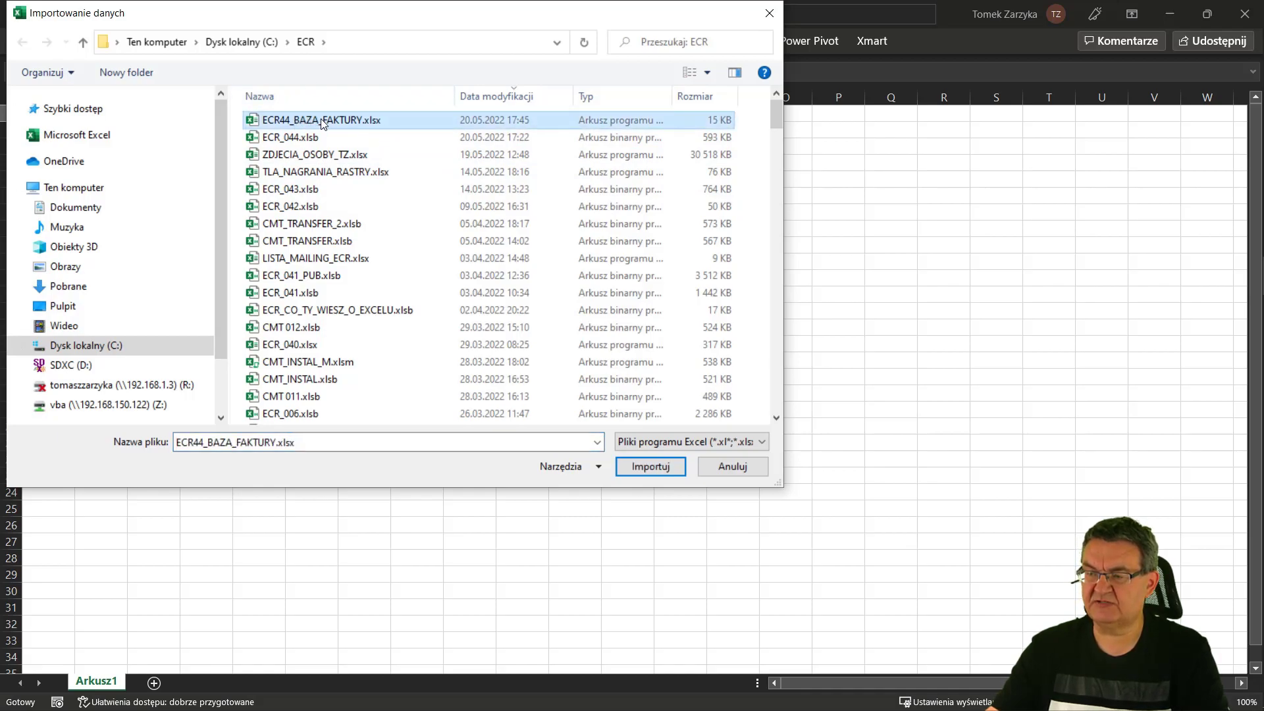
left_click(644, 469)
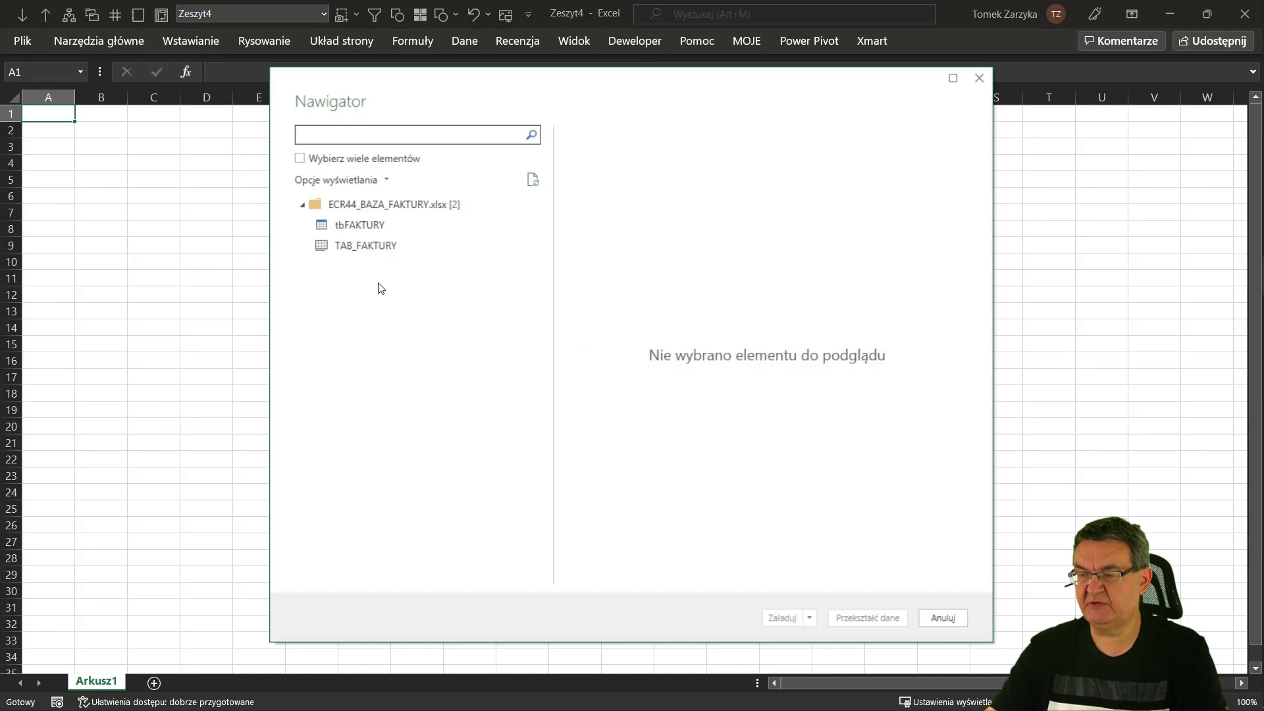
- Open the tbFAKTURY table in Power Query, then choose Zamknij i załaduj do... for its destination
left_click(356, 231)
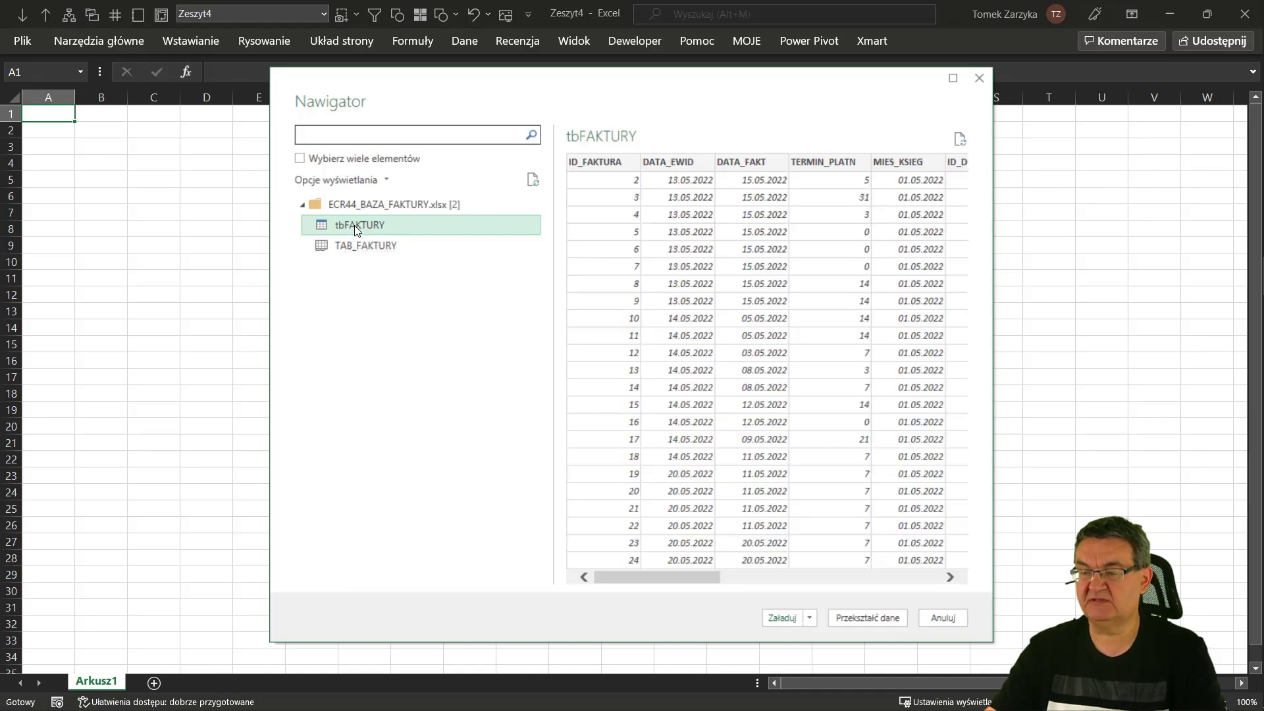
left_click(886, 616)
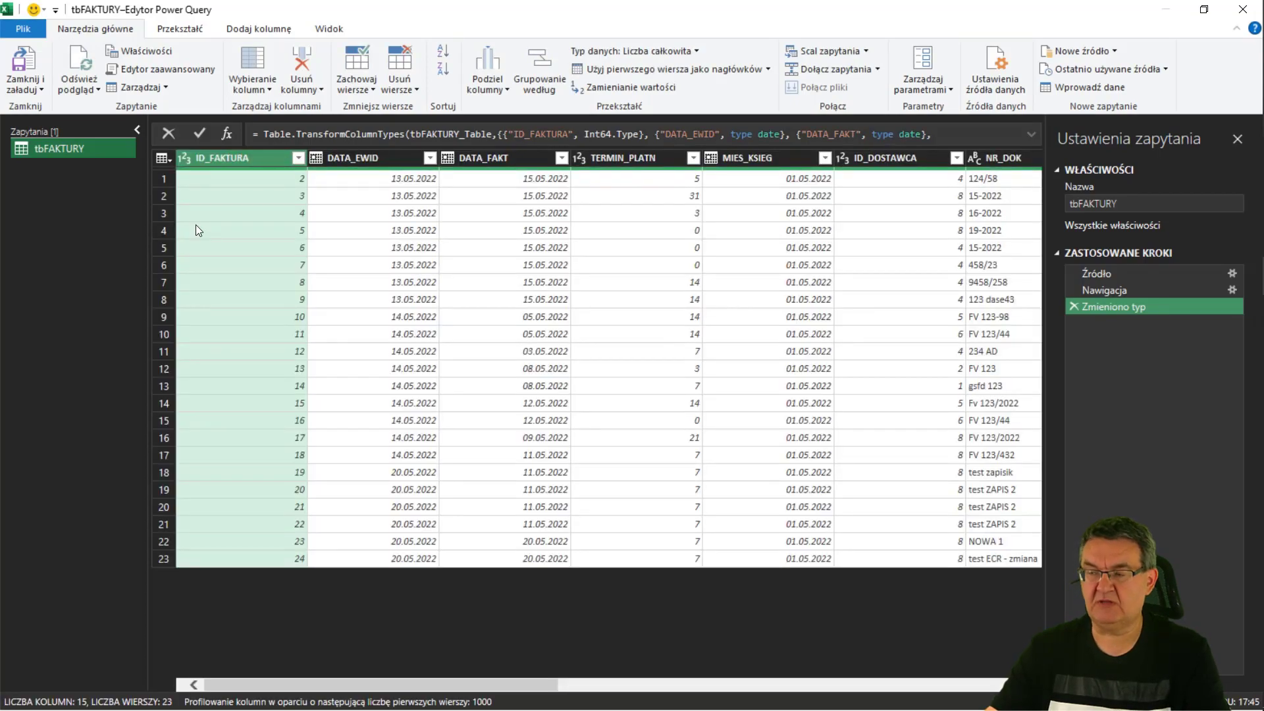
left_click(30, 88)
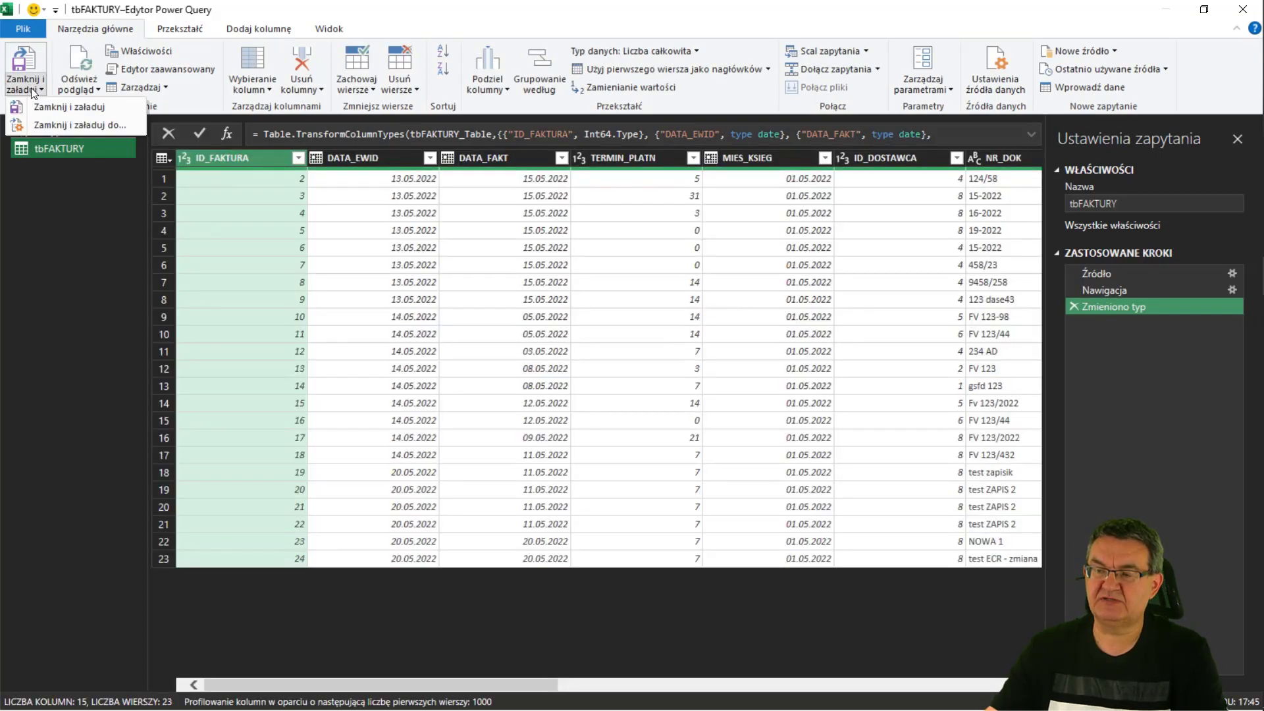
left_click(94, 127)
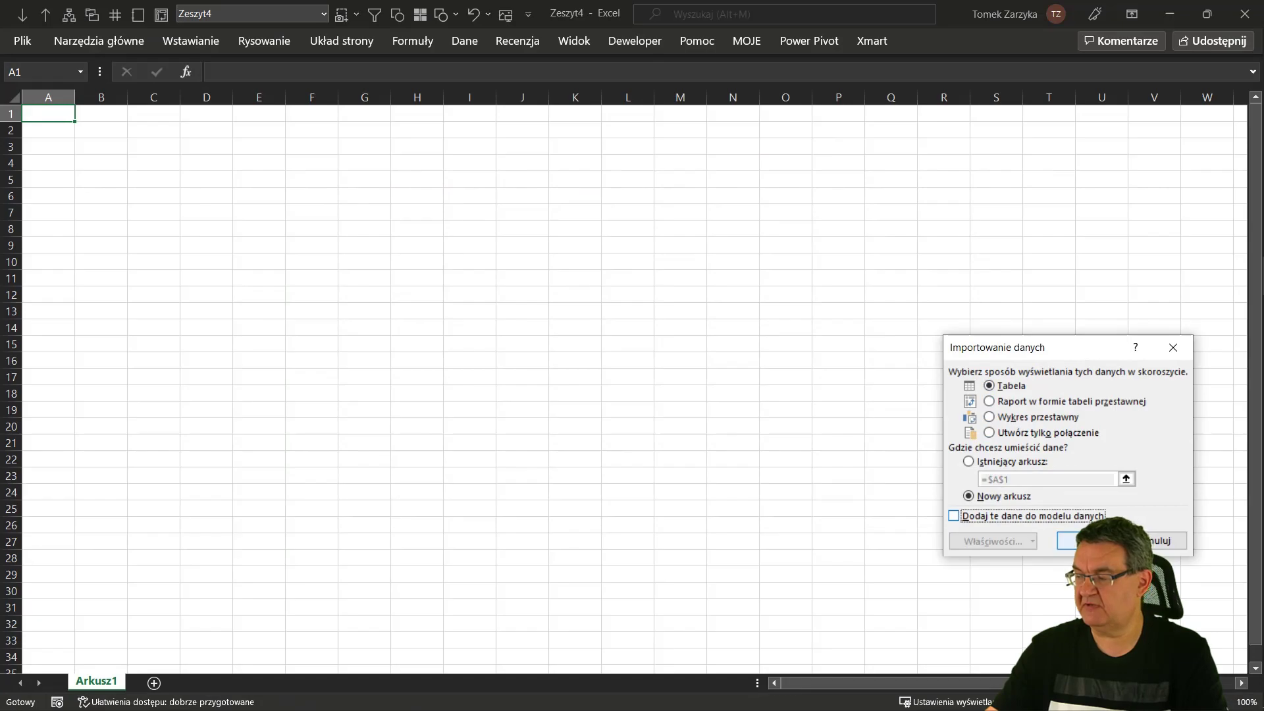
- Load tbFAKTURY as a table on a new worksheet, refresh it, and switch back to ECR_044.xlsb
left_click(1062, 539)
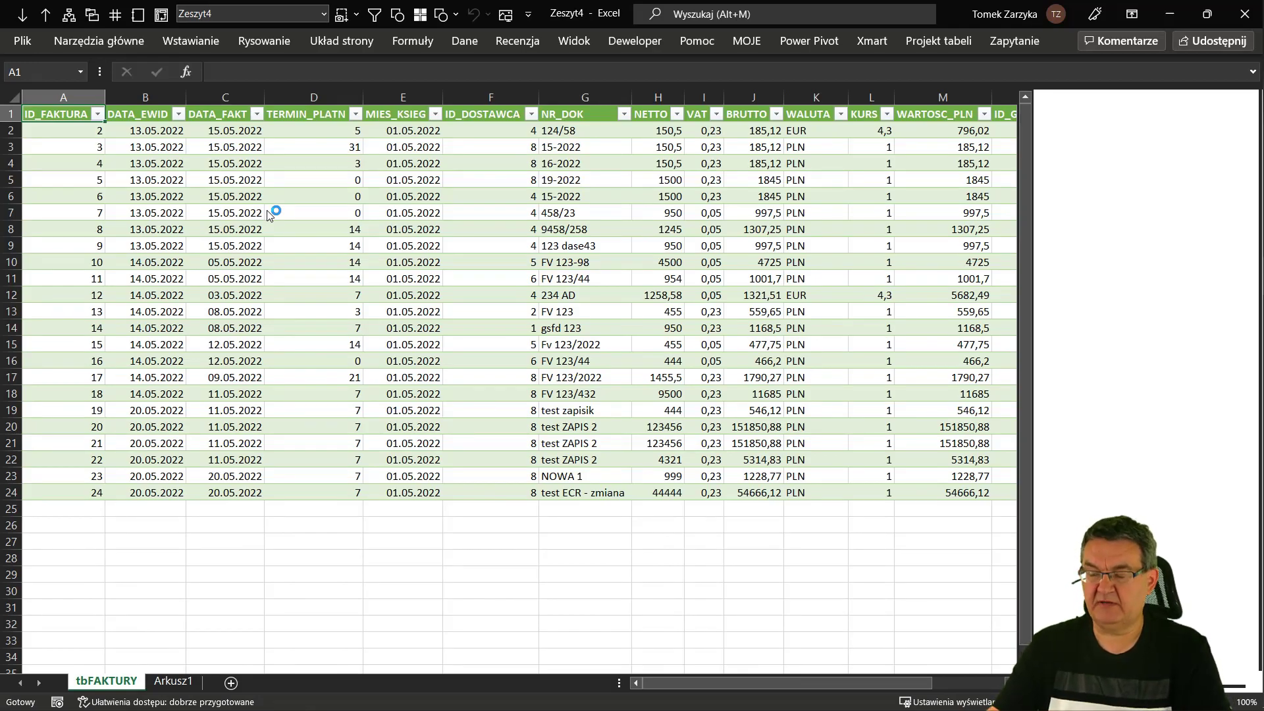
right_click(212, 199)
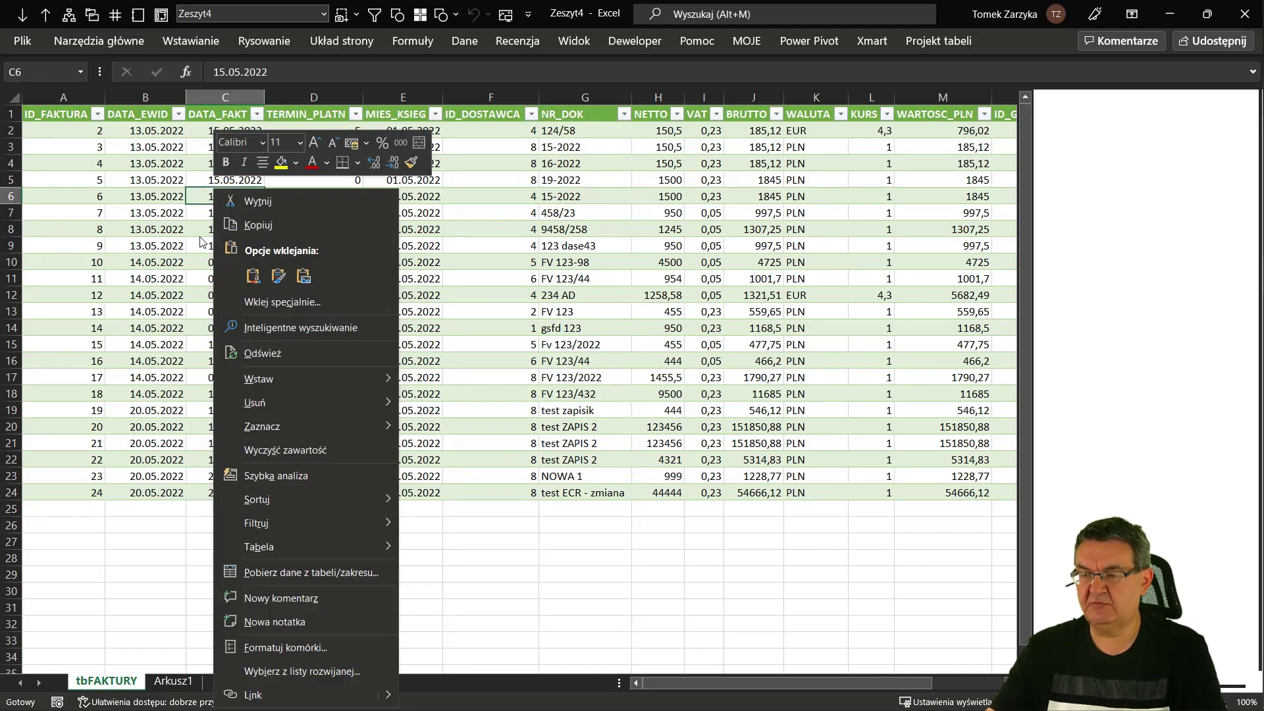
left_click(202, 215)
right_click(203, 215)
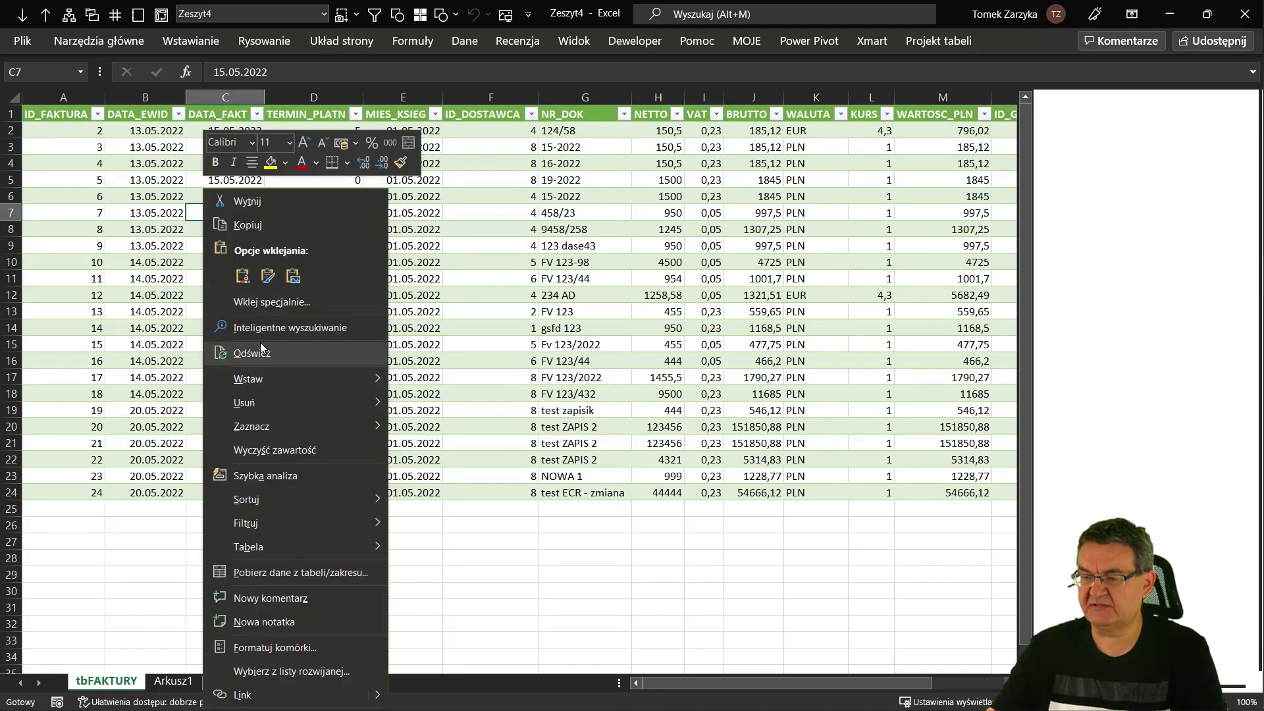
left_click(261, 353)
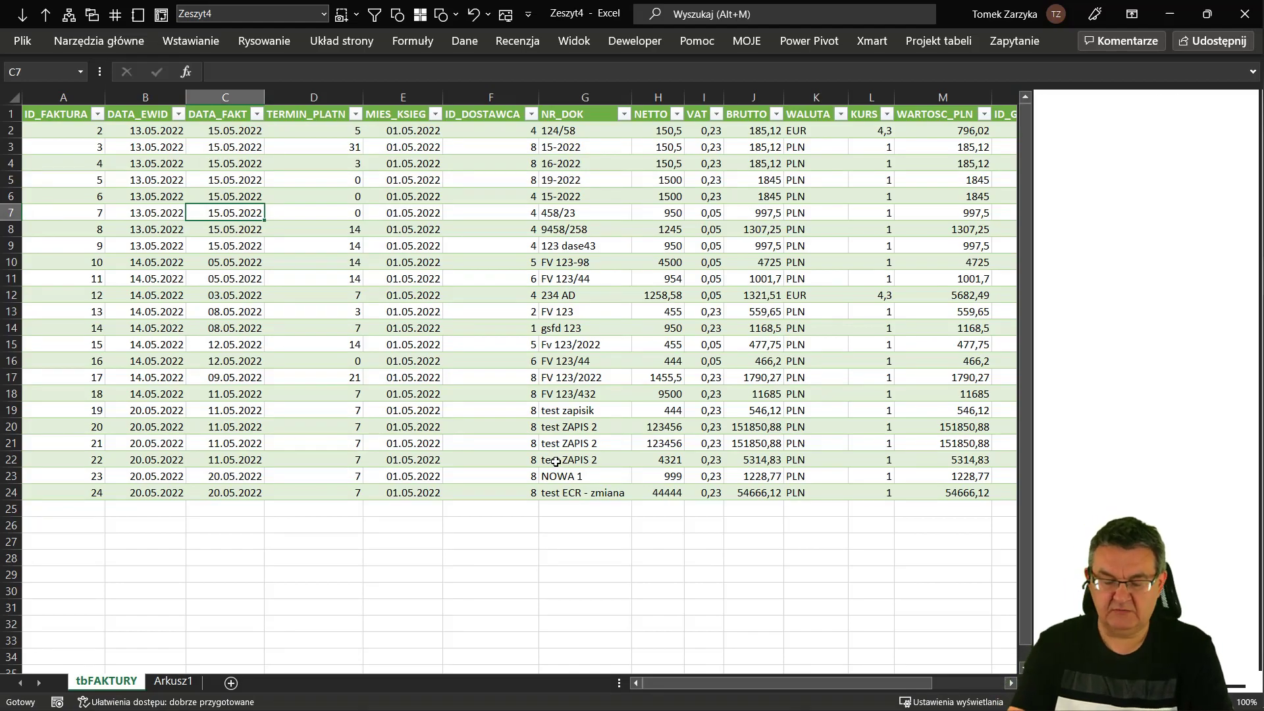
key("alt+Tab")
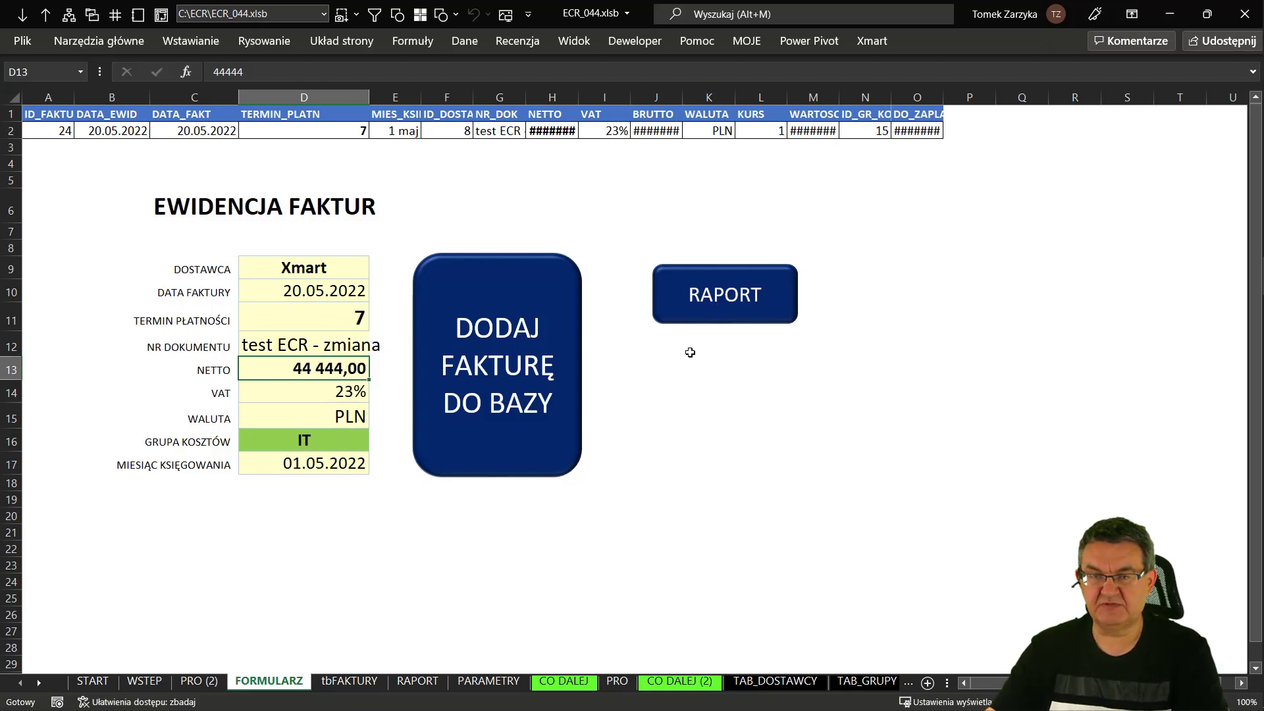
- Compare the tbFAKTURY invoice table with the RAPORT pivot and FORMULARZ form, ending on tbFAKTURY
left_click(355, 684)
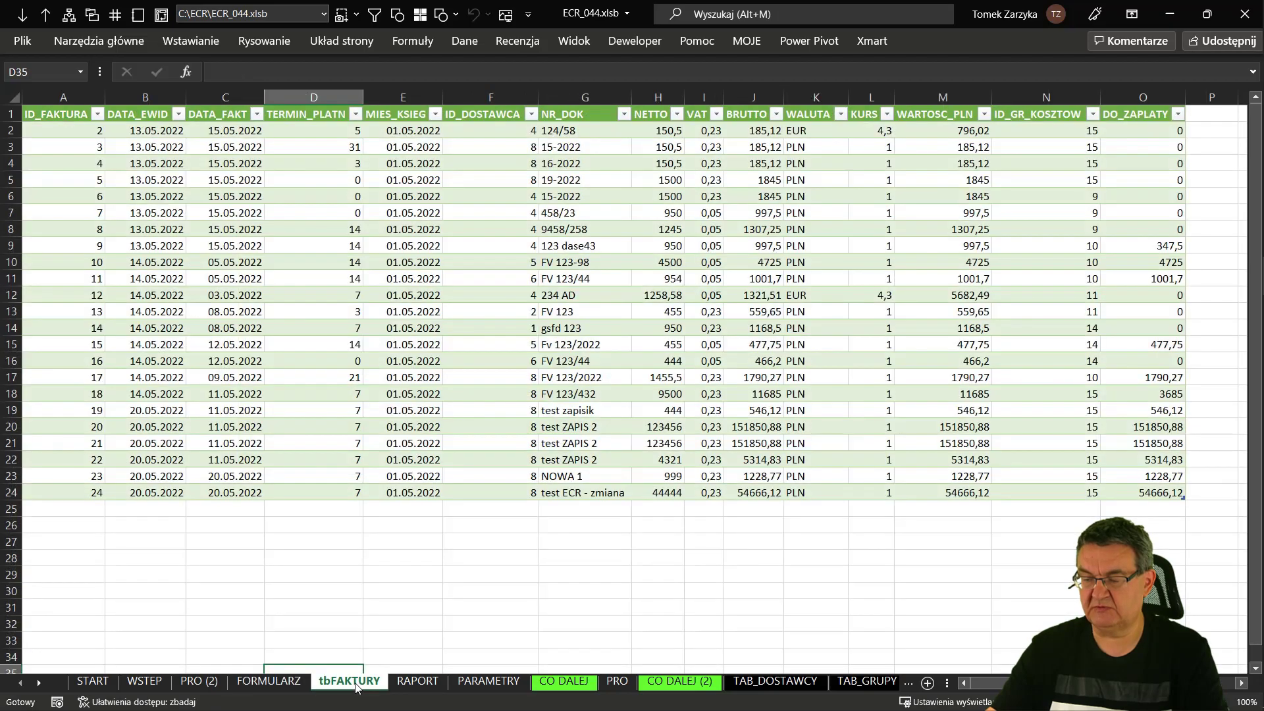
left_click(417, 682)
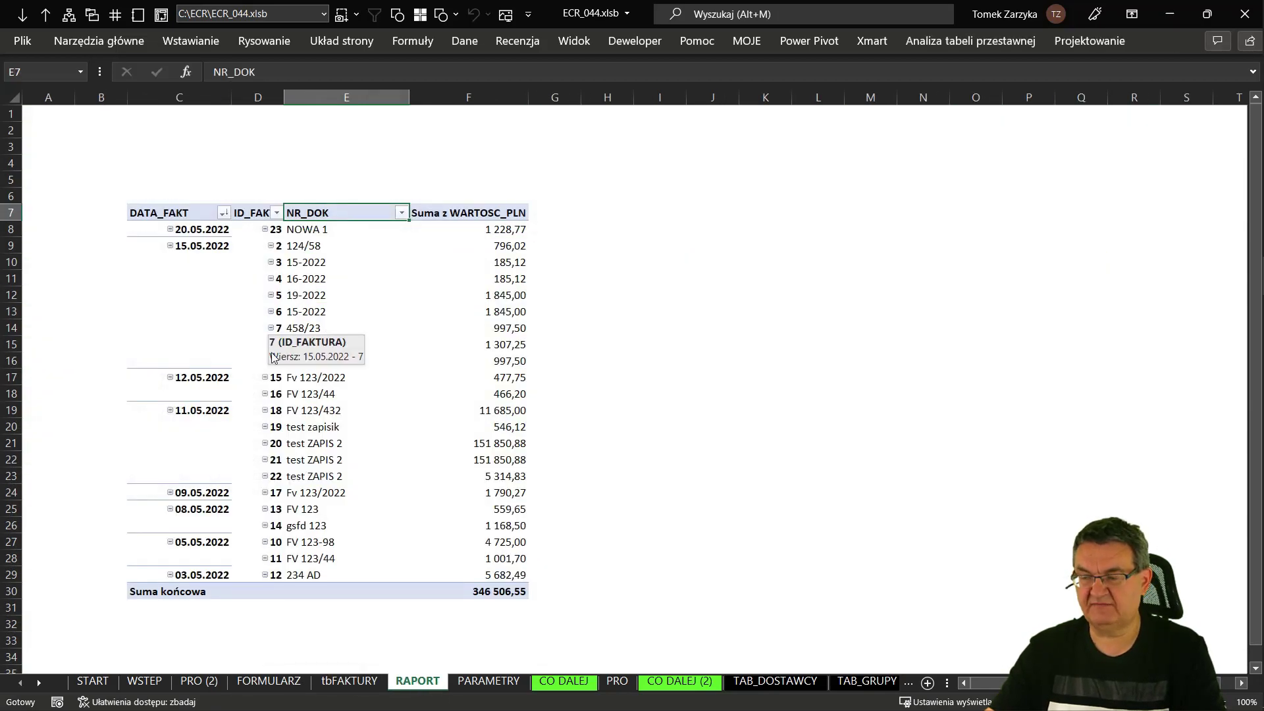
left_click(339, 680)
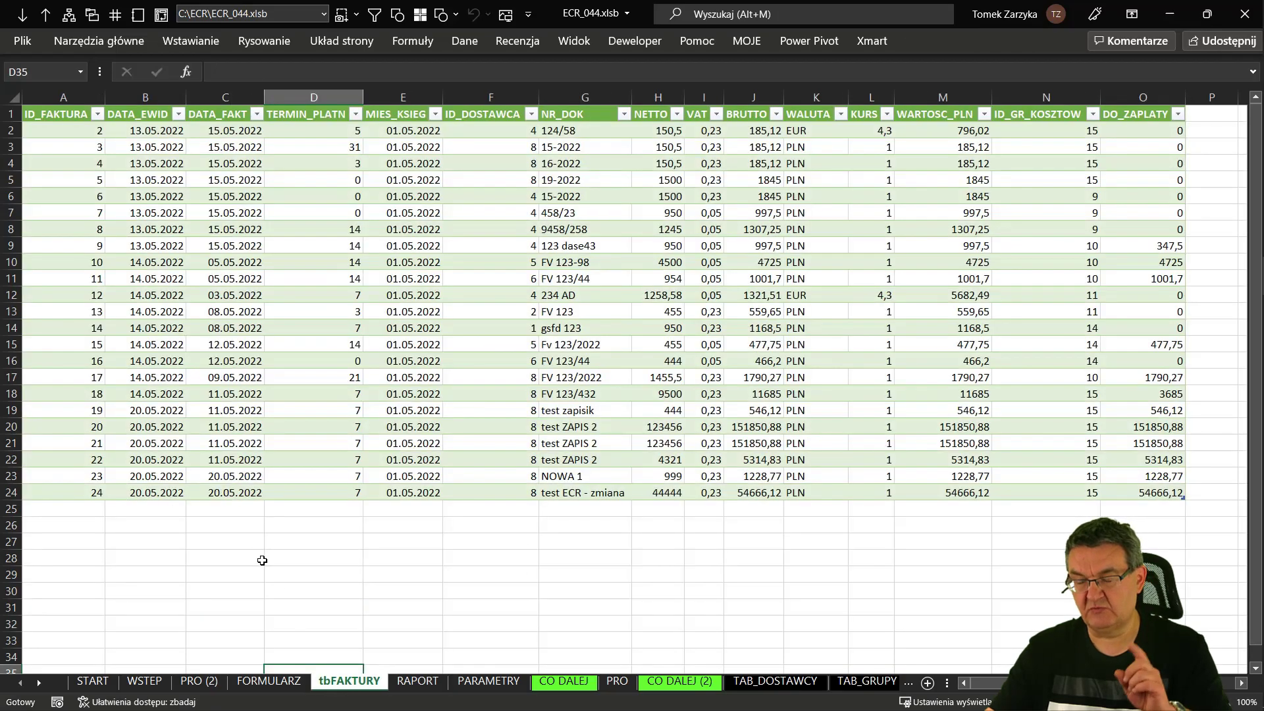
left_click(268, 681)
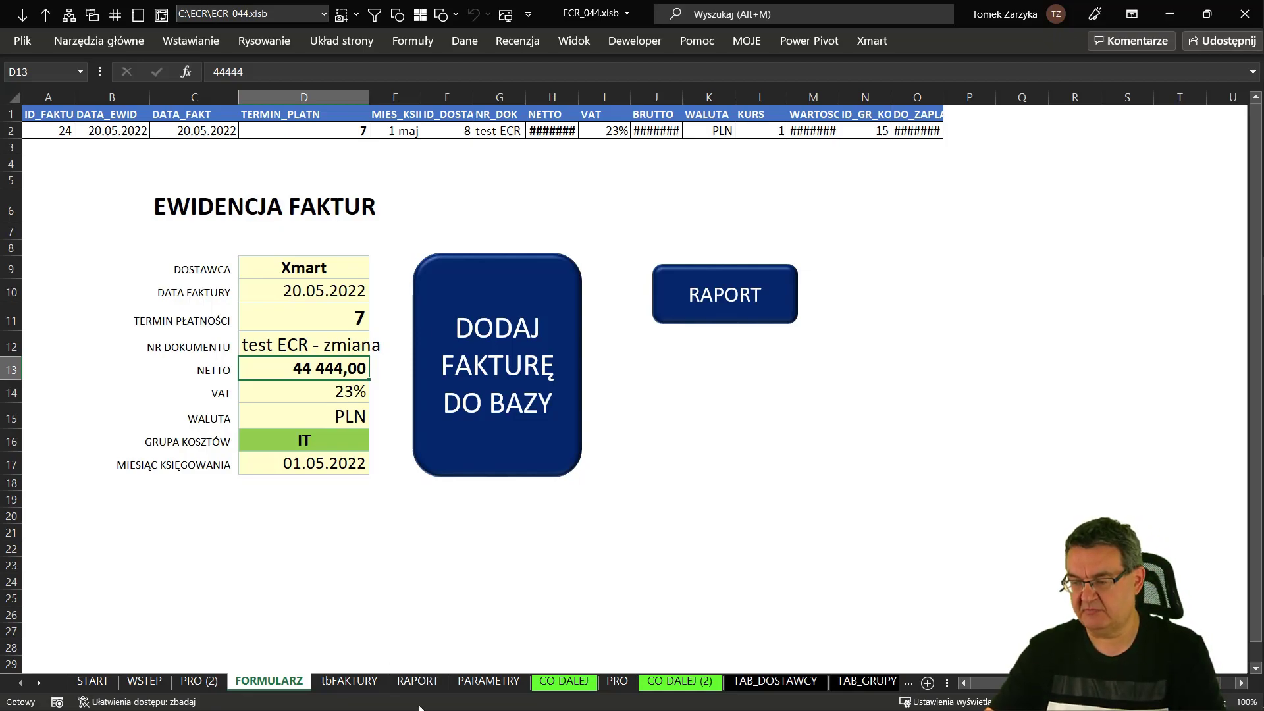
left_click(367, 682)
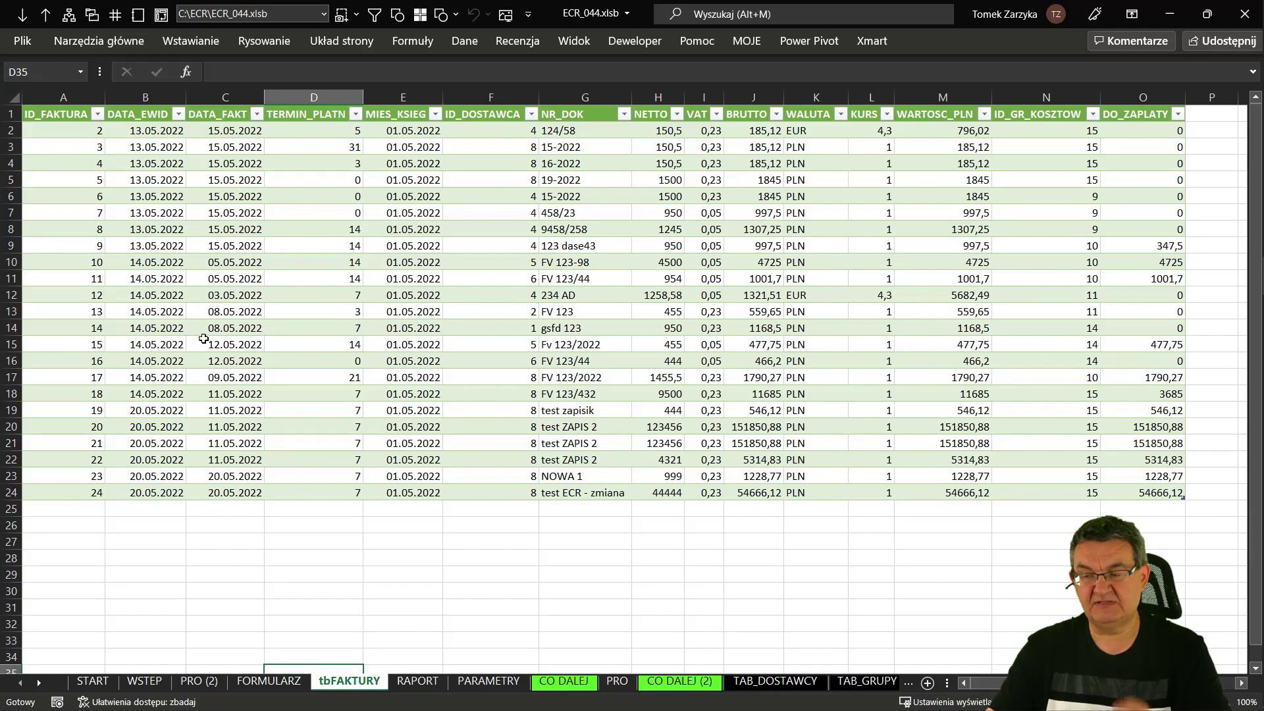
right_click(208, 263)
key("Escape")
left_click(946, 41)
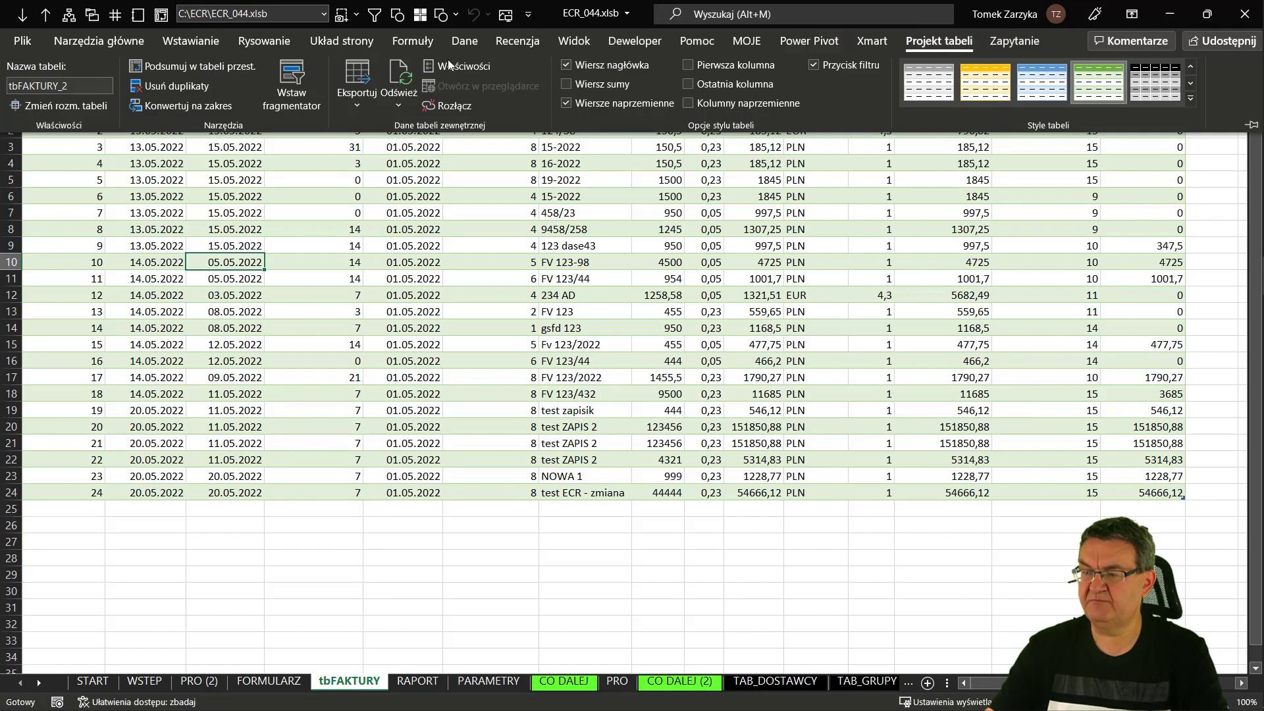
left_click(456, 67)
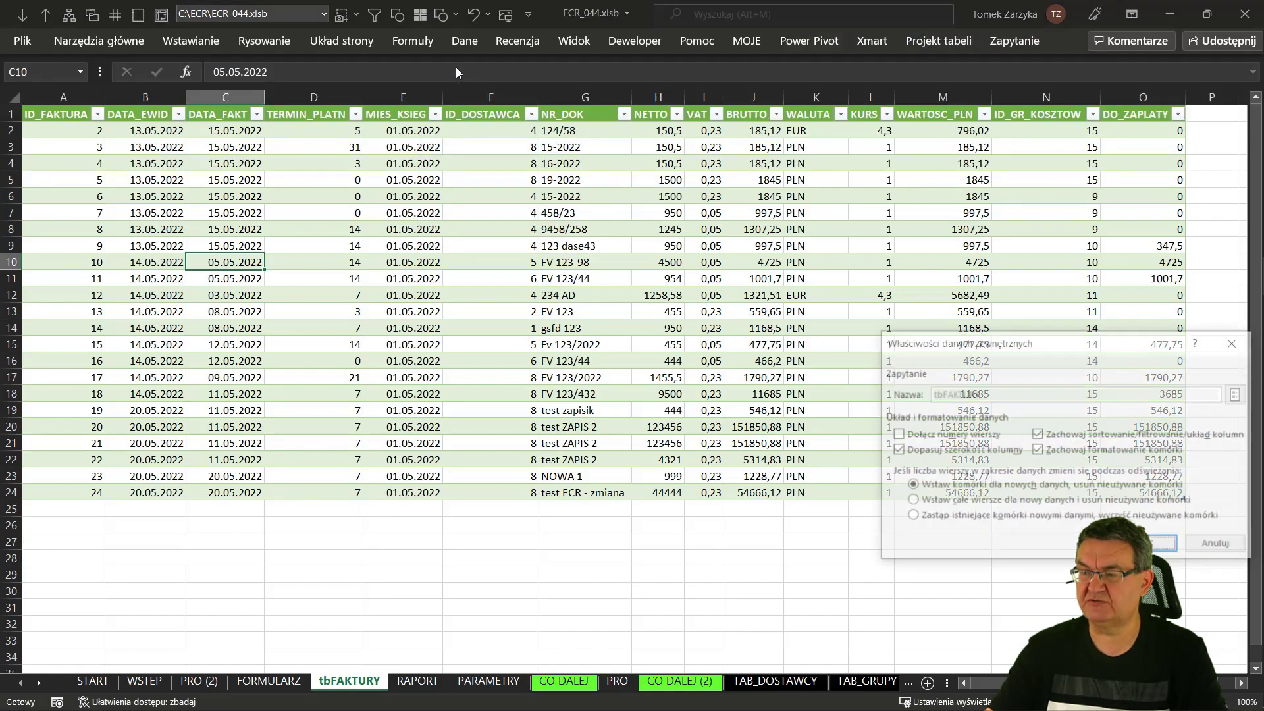
left_click_drag(1060, 341, 400, 180)
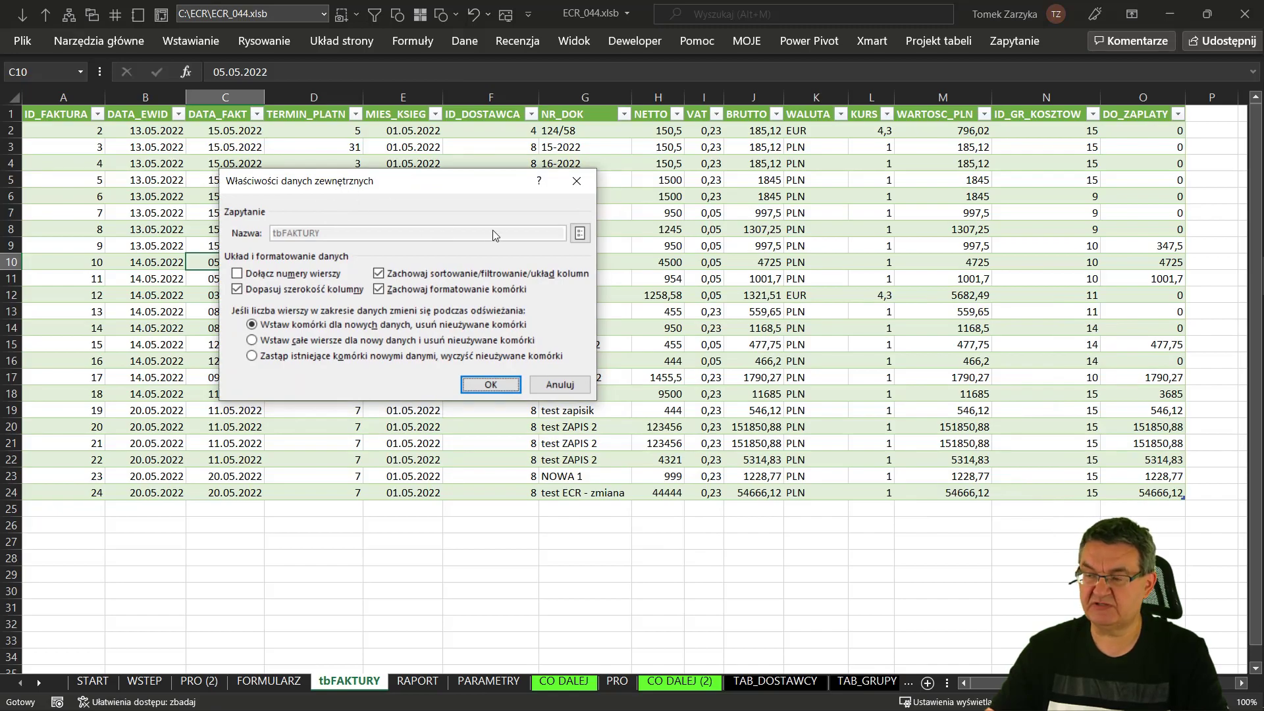
left_click(580, 235)
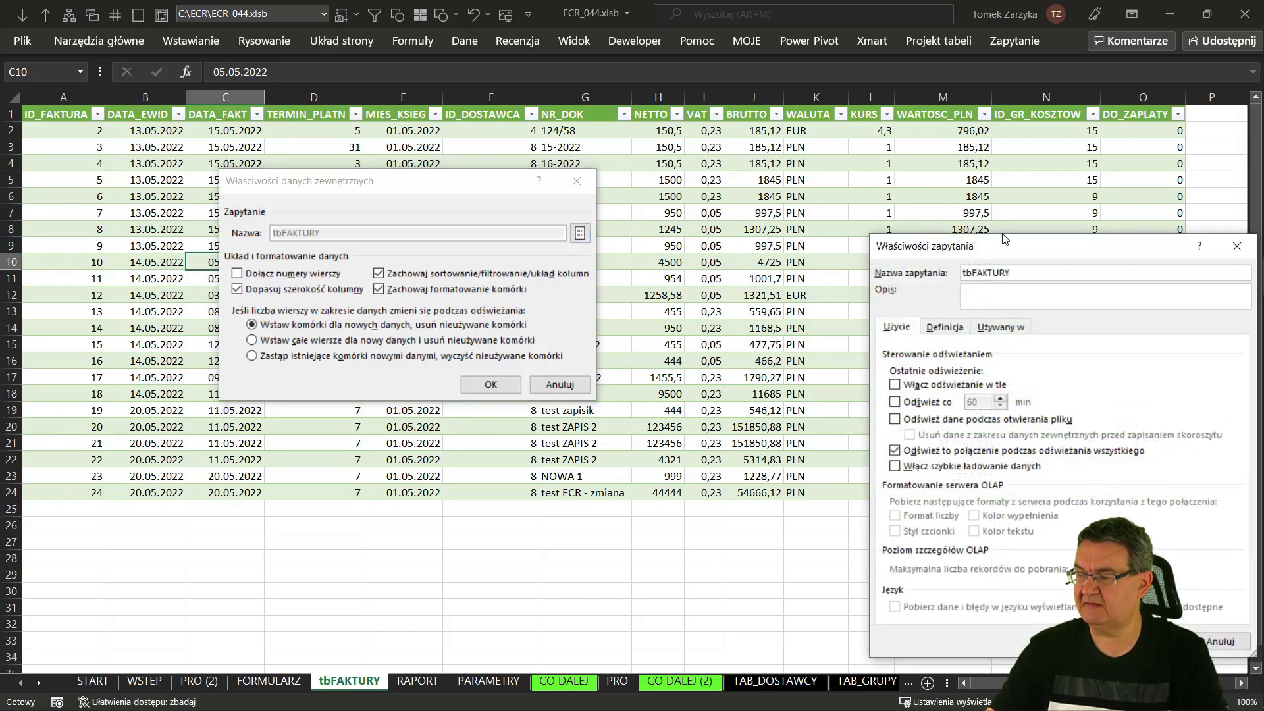
mouse_move(1006, 234)
left_mouse_down()
mouse_move(557, 155)
mouse_move(527, 137)
left_mouse_up()
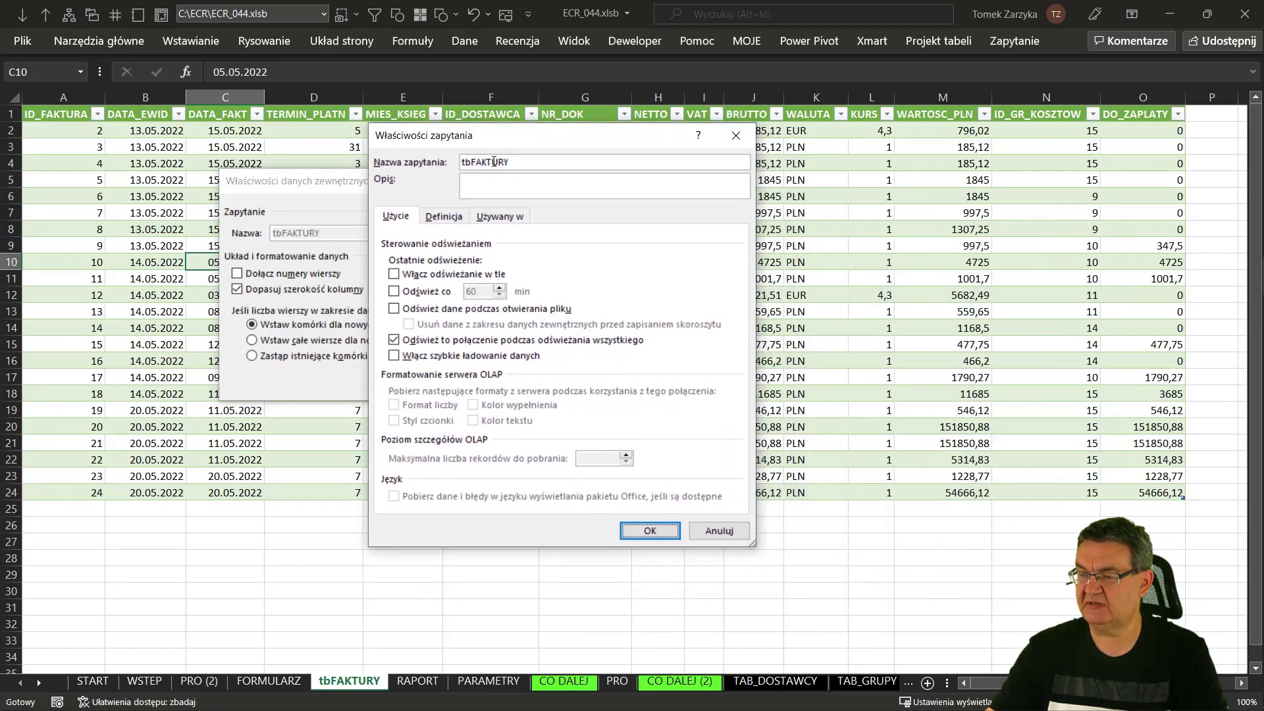
left_click(396, 277)
left_click(390, 279)
left_click(650, 532)
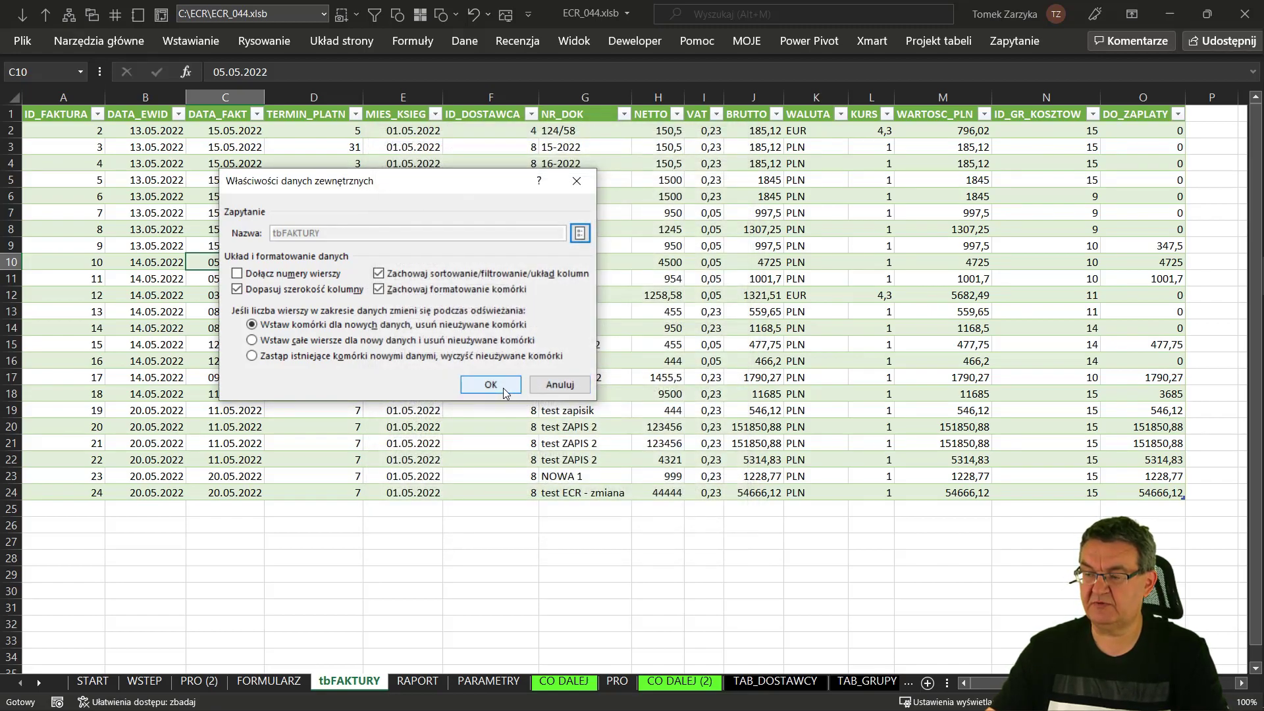
left_click(502, 387)
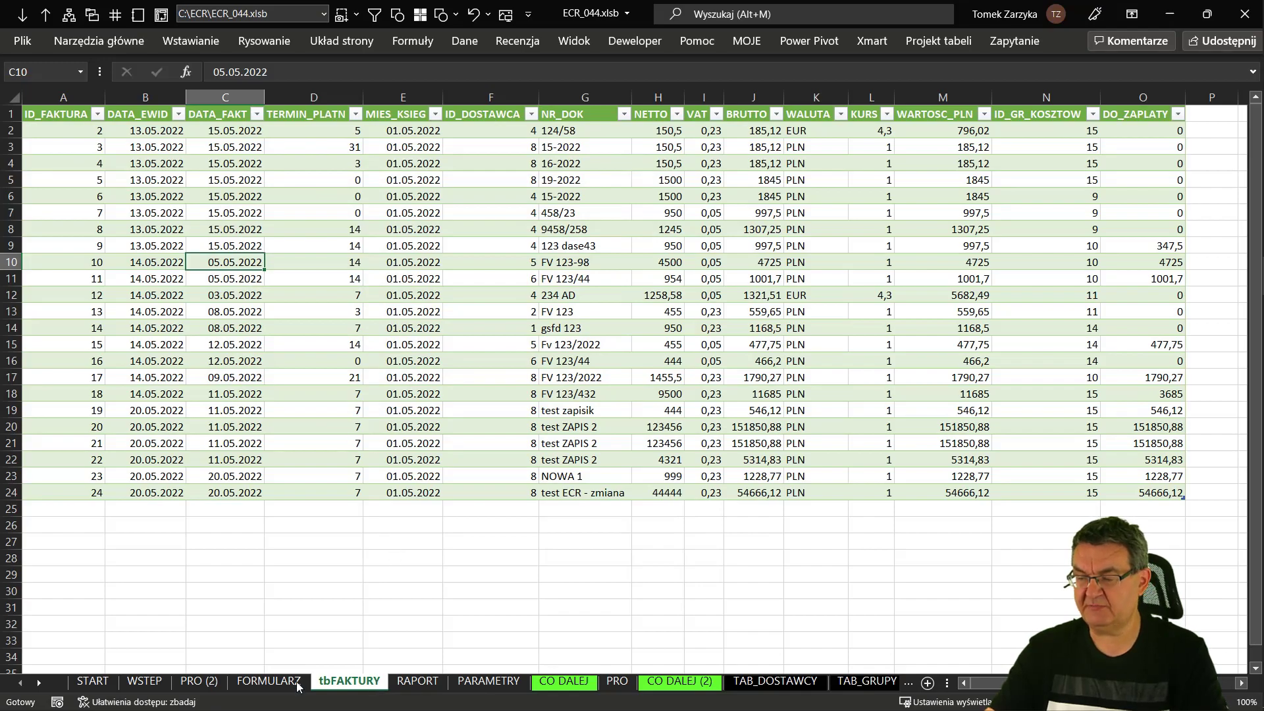
- Run the RAPORT button macro on FORMULARZ so the pivot lists invoice 24
left_click(267, 681)
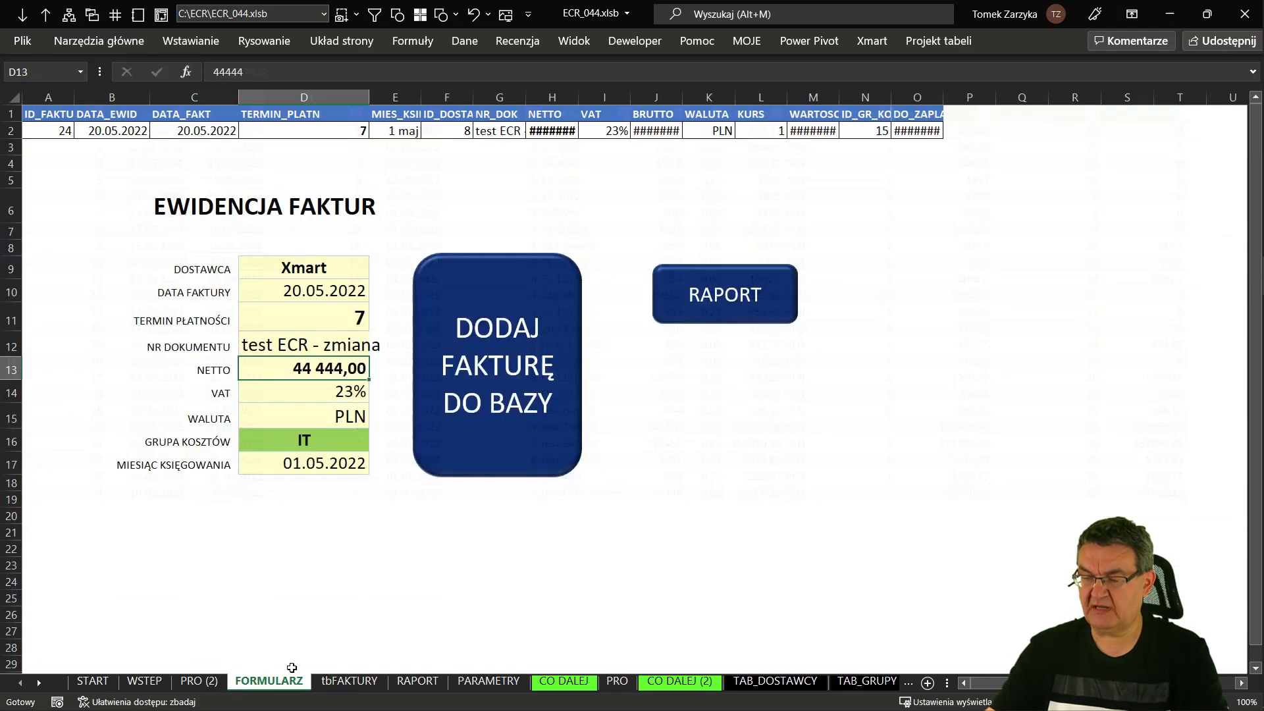
left_click(705, 294)
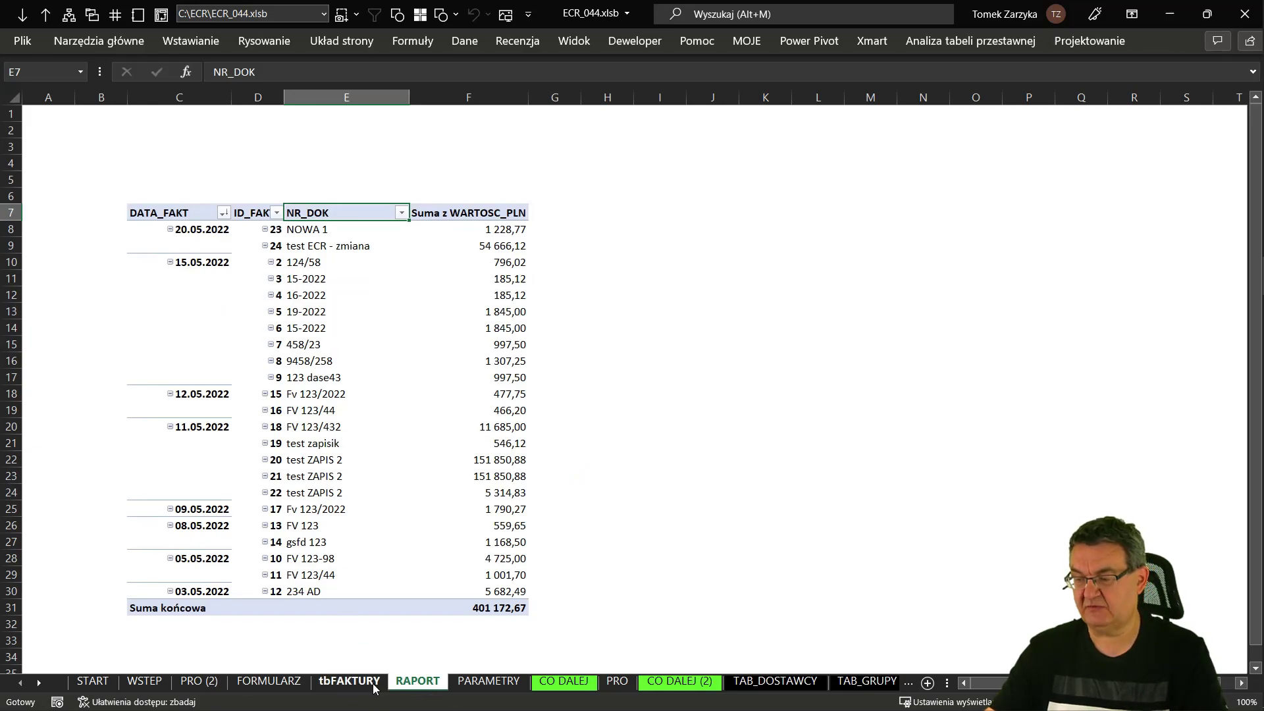
left_click(268, 681)
- Open the RAPORT_FAKTUR macro assigned to the RAPORT shape in the VBA editor
right_click(702, 313)
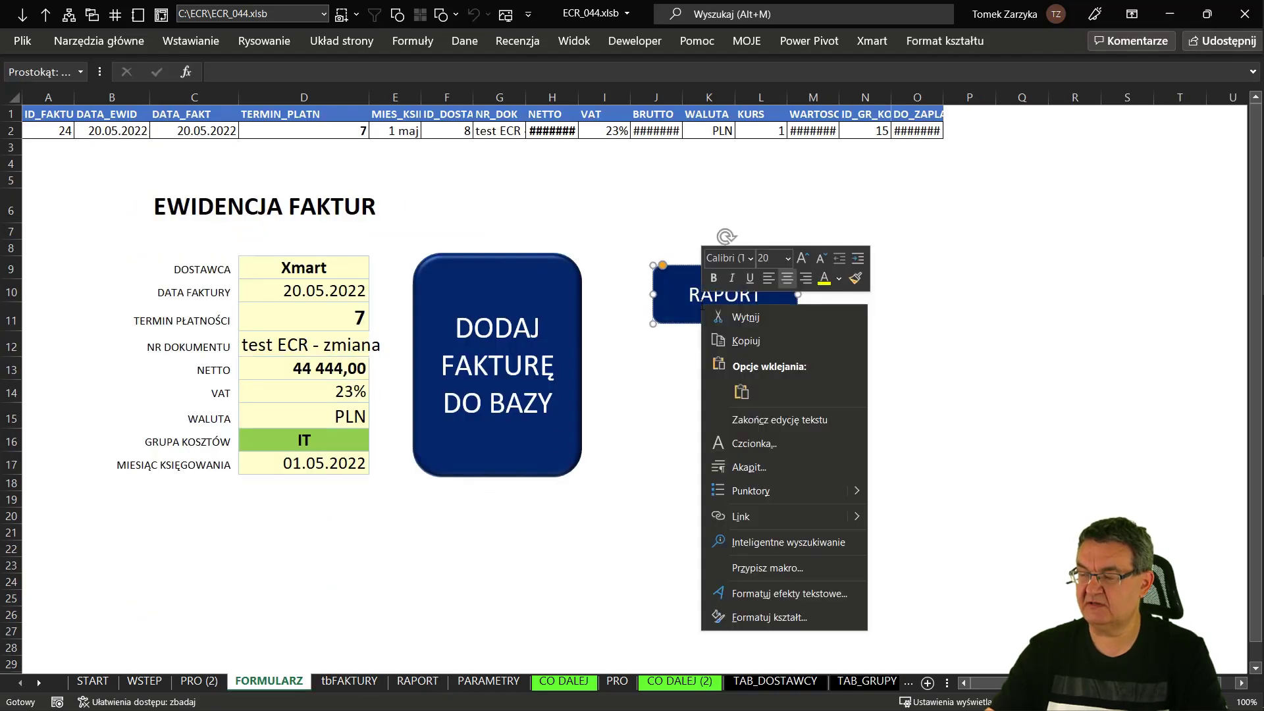
left_click(785, 571)
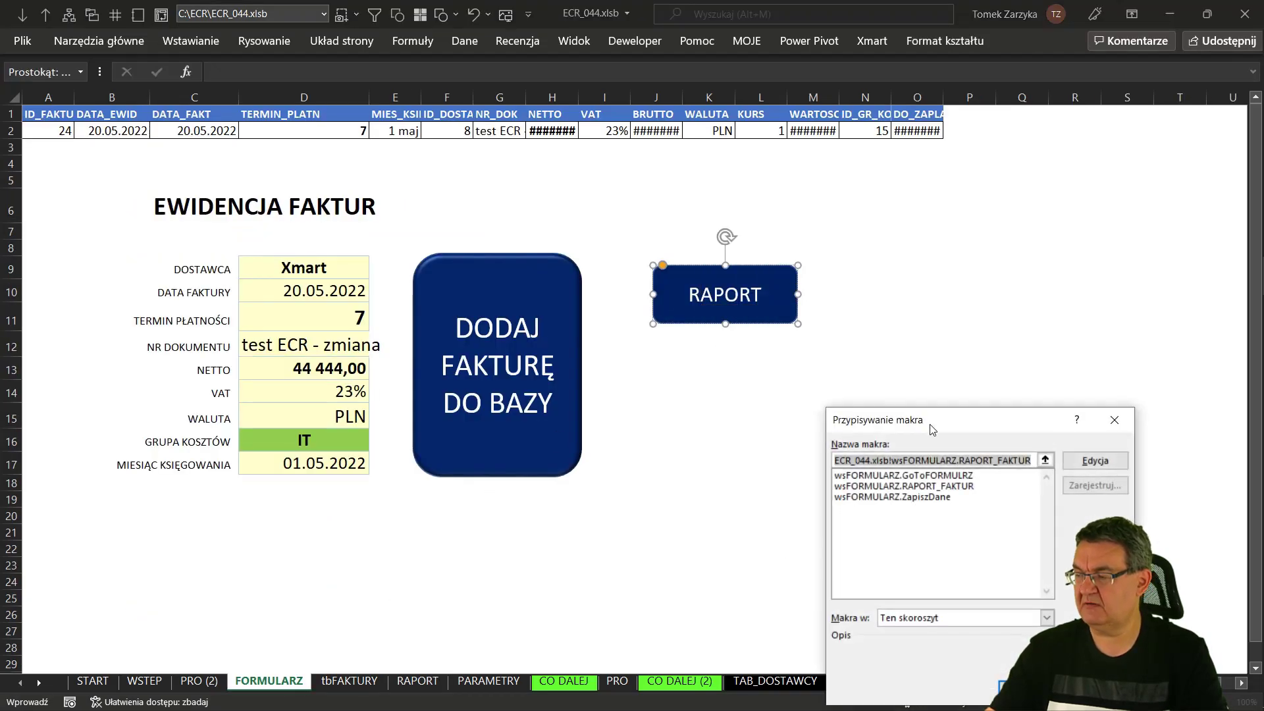
left_click_drag(922, 420, 723, 190)
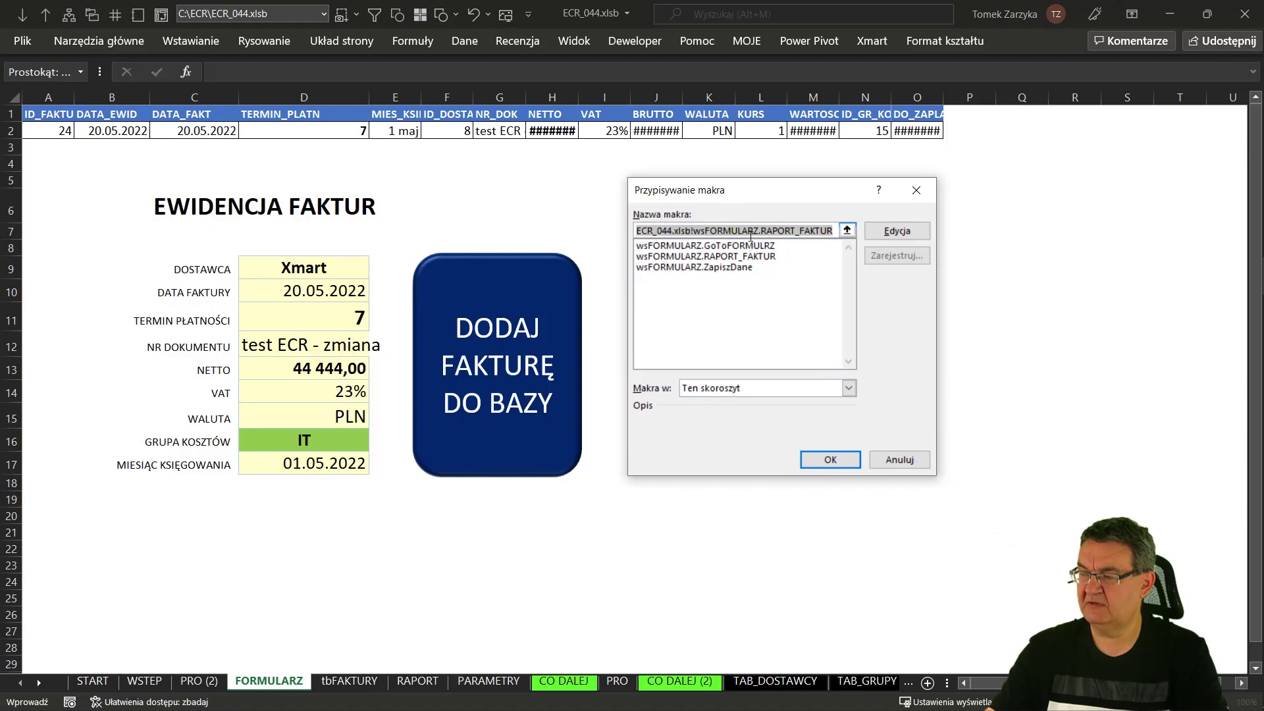
left_click(889, 232)
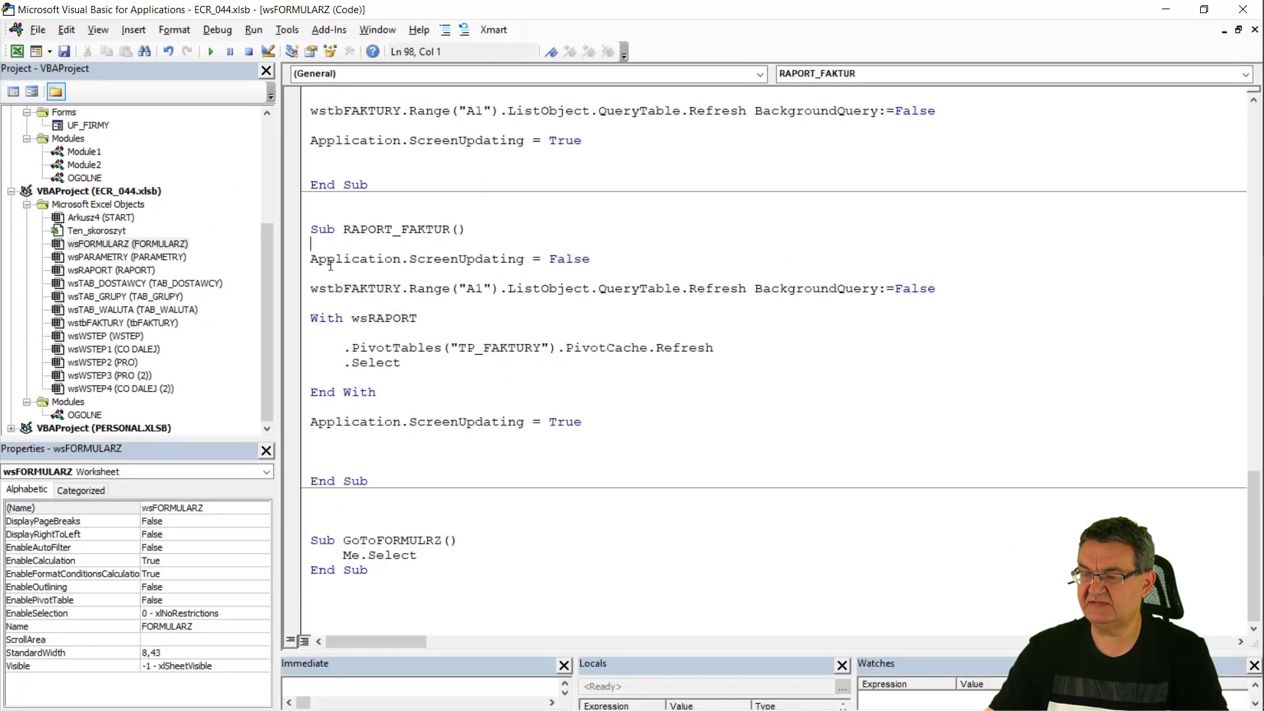
- Review RAPORT_FAKTUR's ScreenUpdating, query refresh and PivotTables refresh lines, then return to Excel
left_click_drag(314, 258, 319, 259)
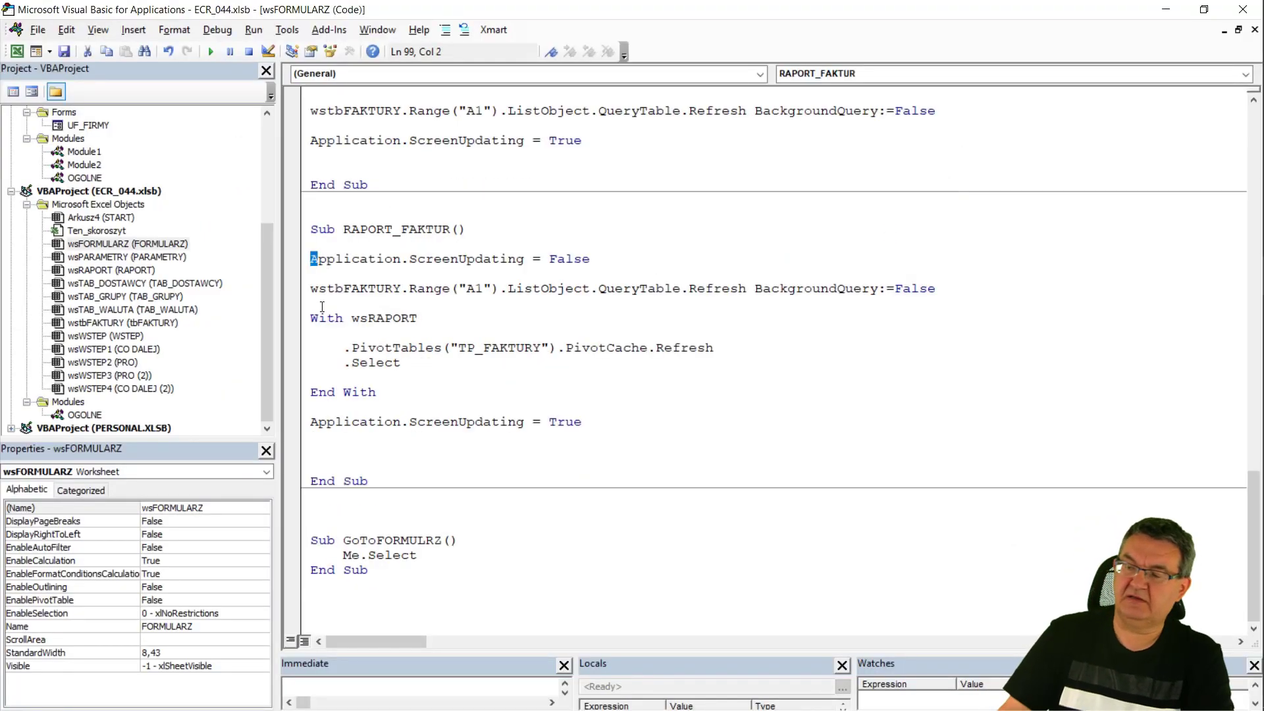
key("Down")
key("Down")
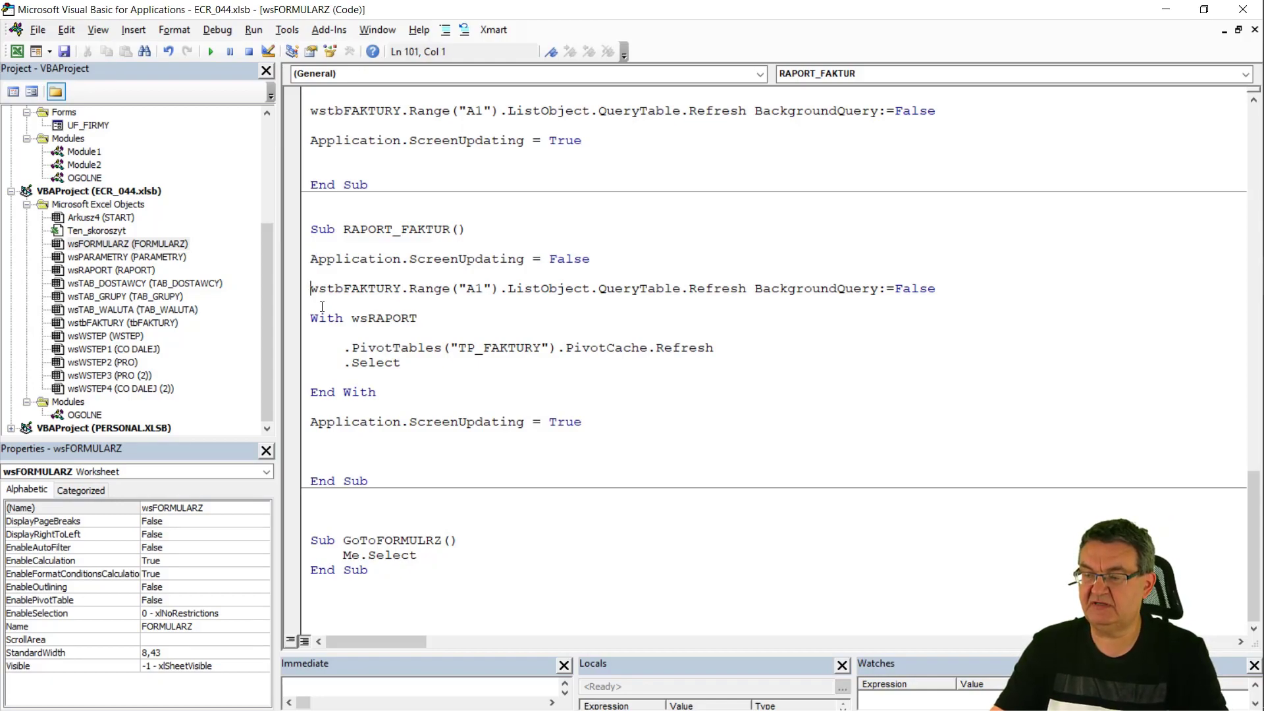
key("shift+Down")
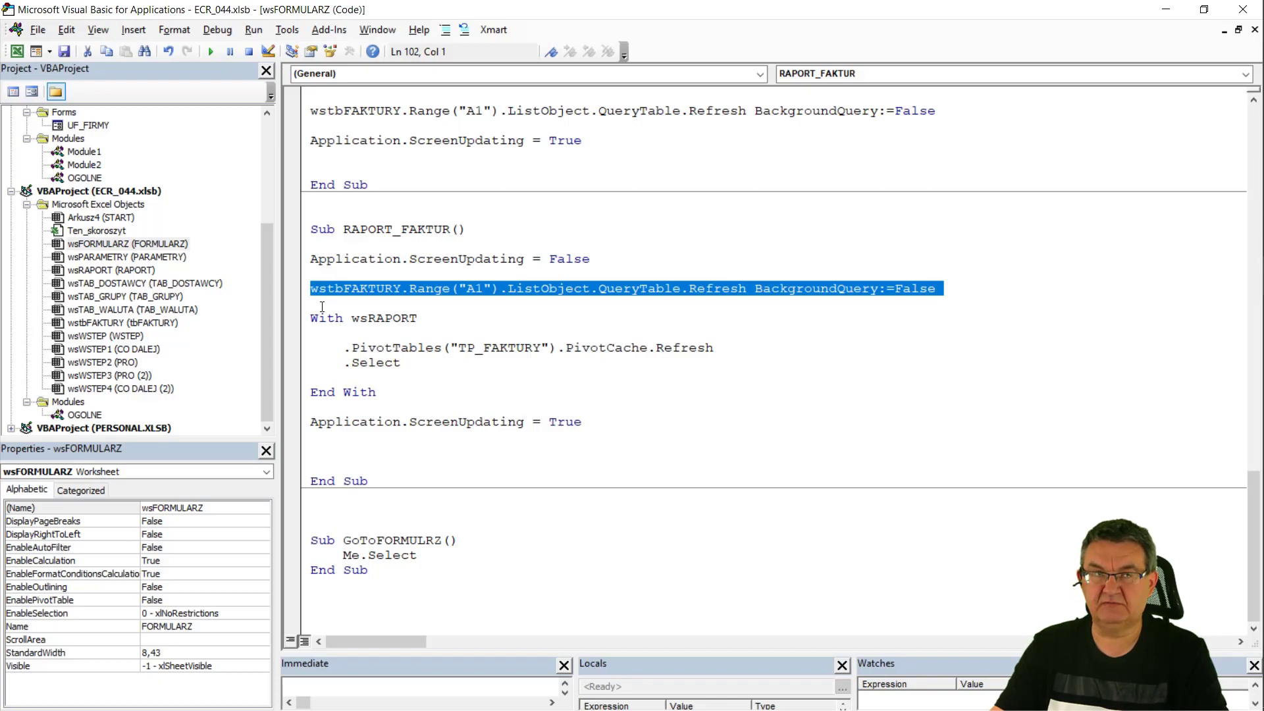
left_click(322, 307)
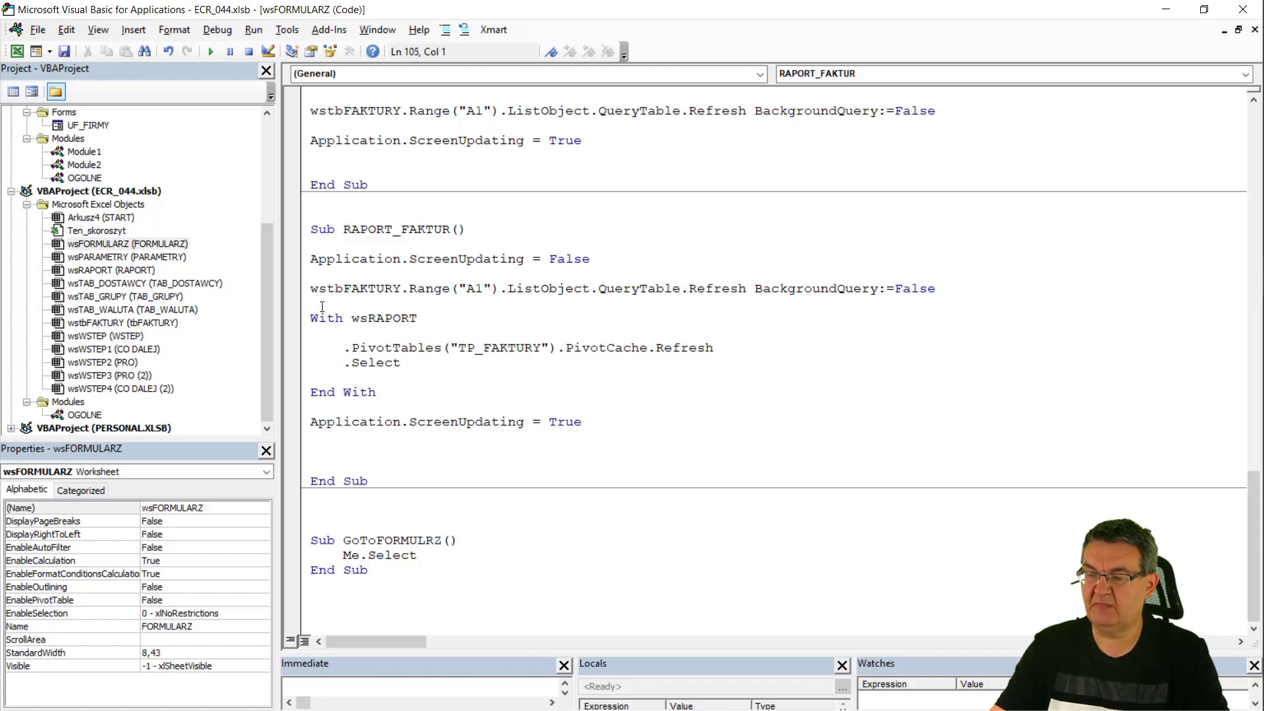
left_click_drag(359, 348, 424, 342)
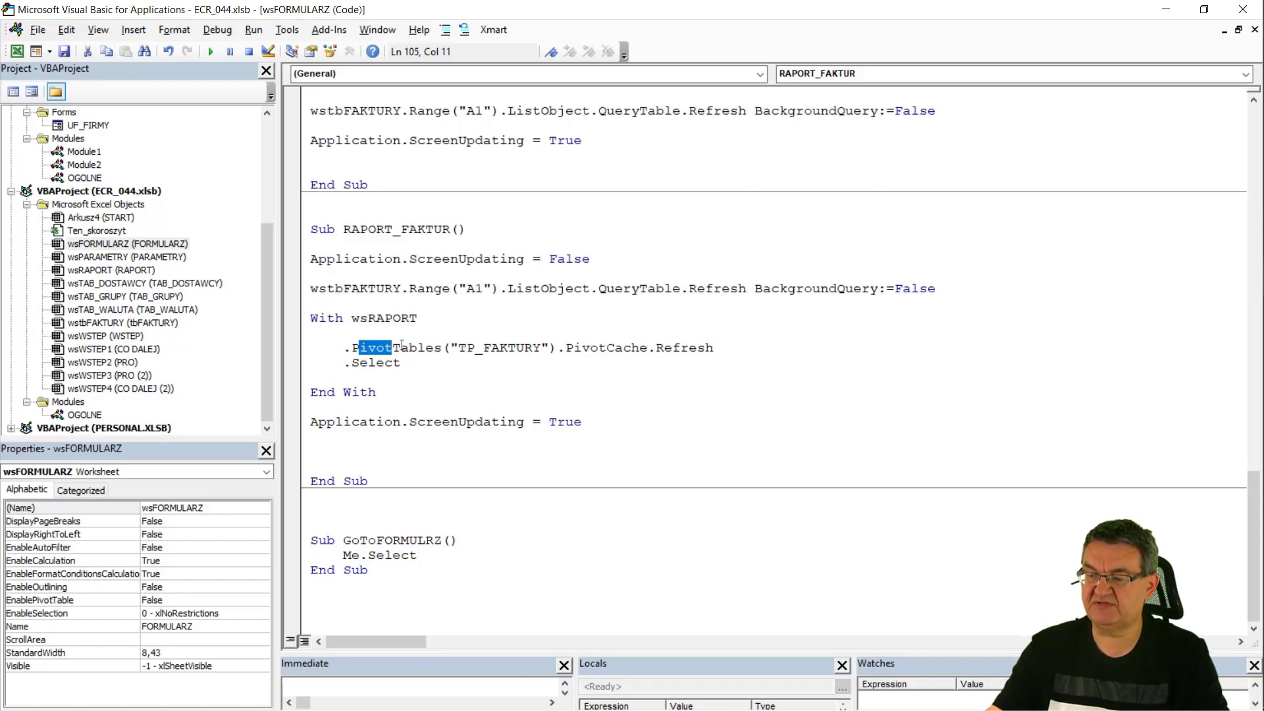
left_click(384, 362)
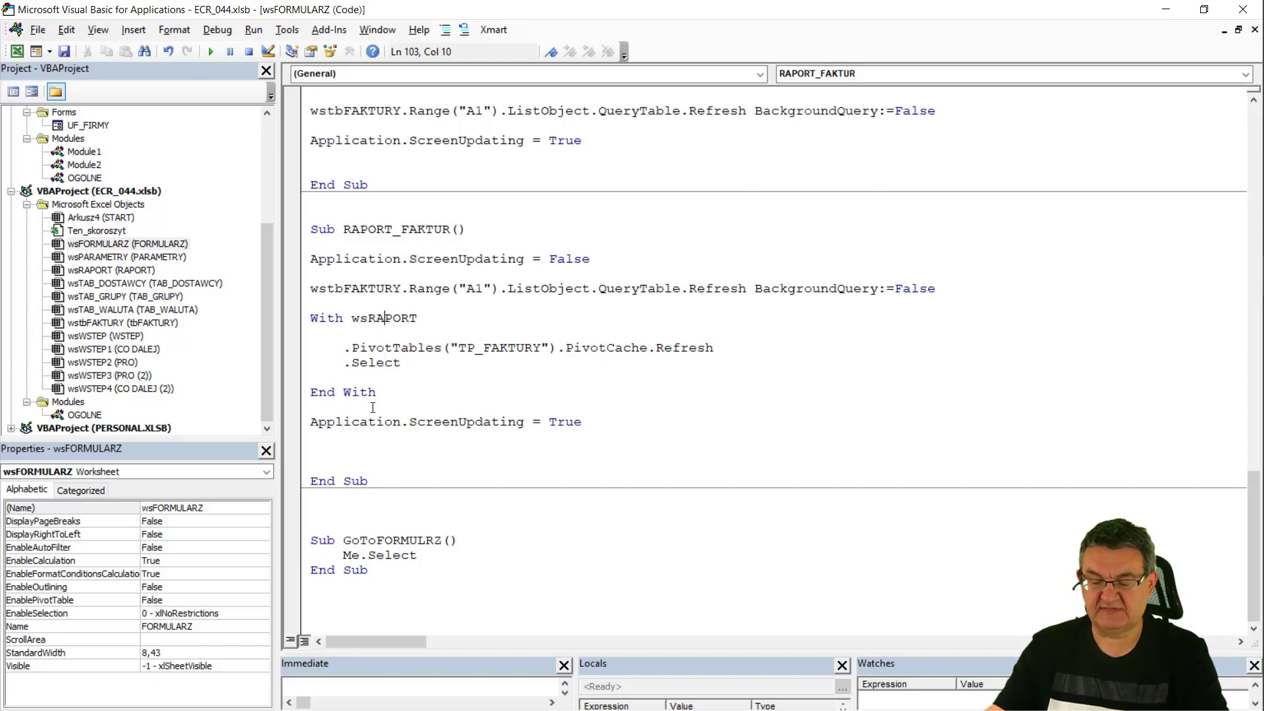
key("alt+F11")
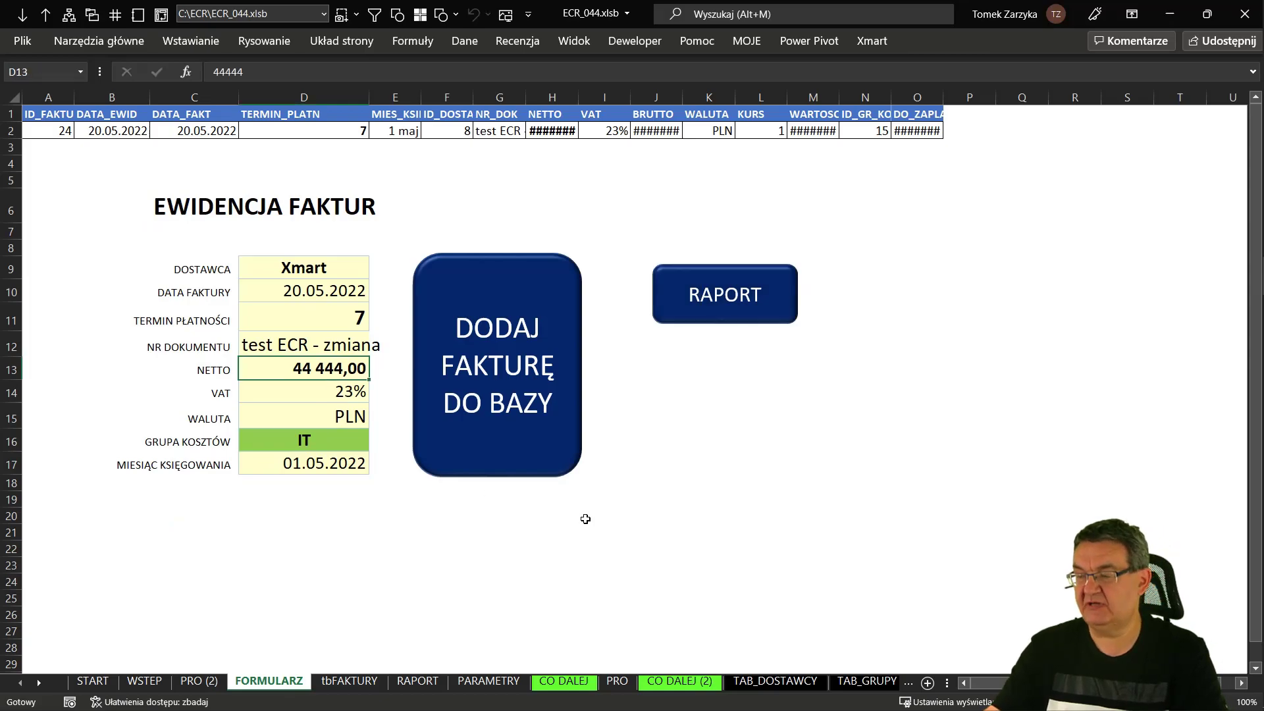
- Show the RAPORT pivot and check the newest rows for invoices 23 and 24, then open tbFAKTURY
left_click(714, 318)
left_click(197, 238)
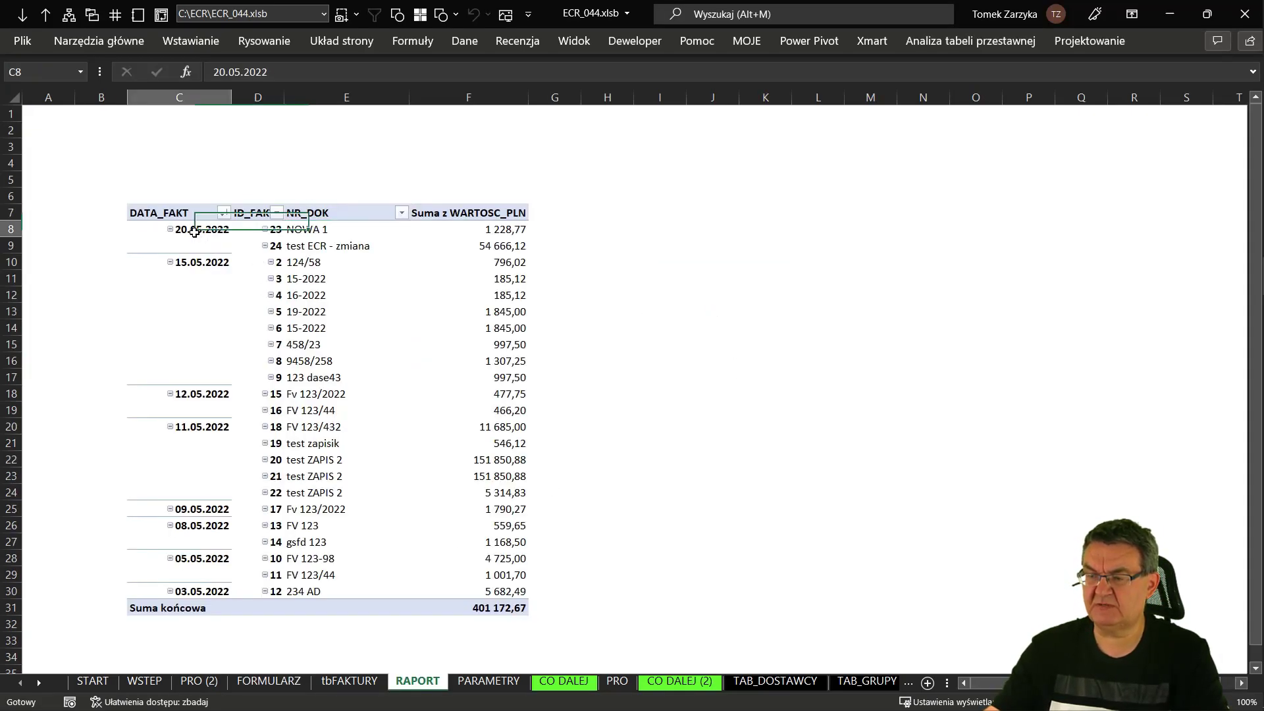
left_click(270, 233)
key("Right")
key("Left")
key("Left")
key("Right")
key("Right")
key("Down")
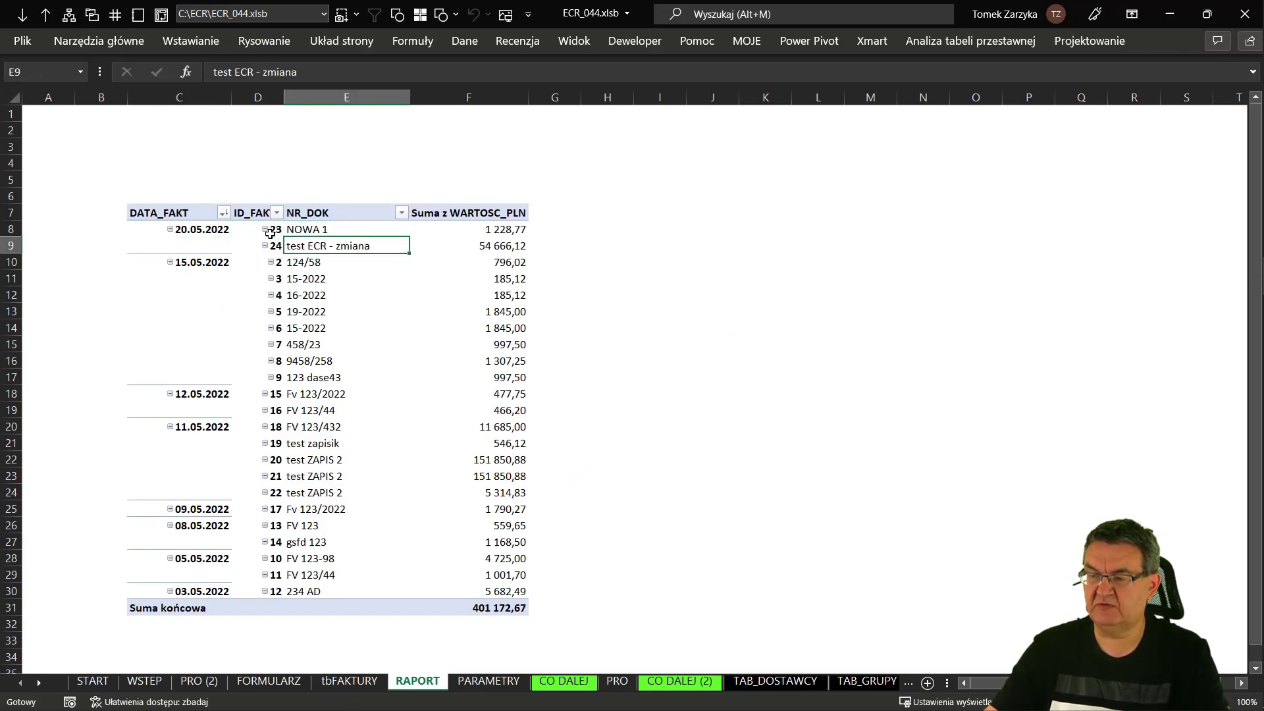
key("Left")
key("Up")
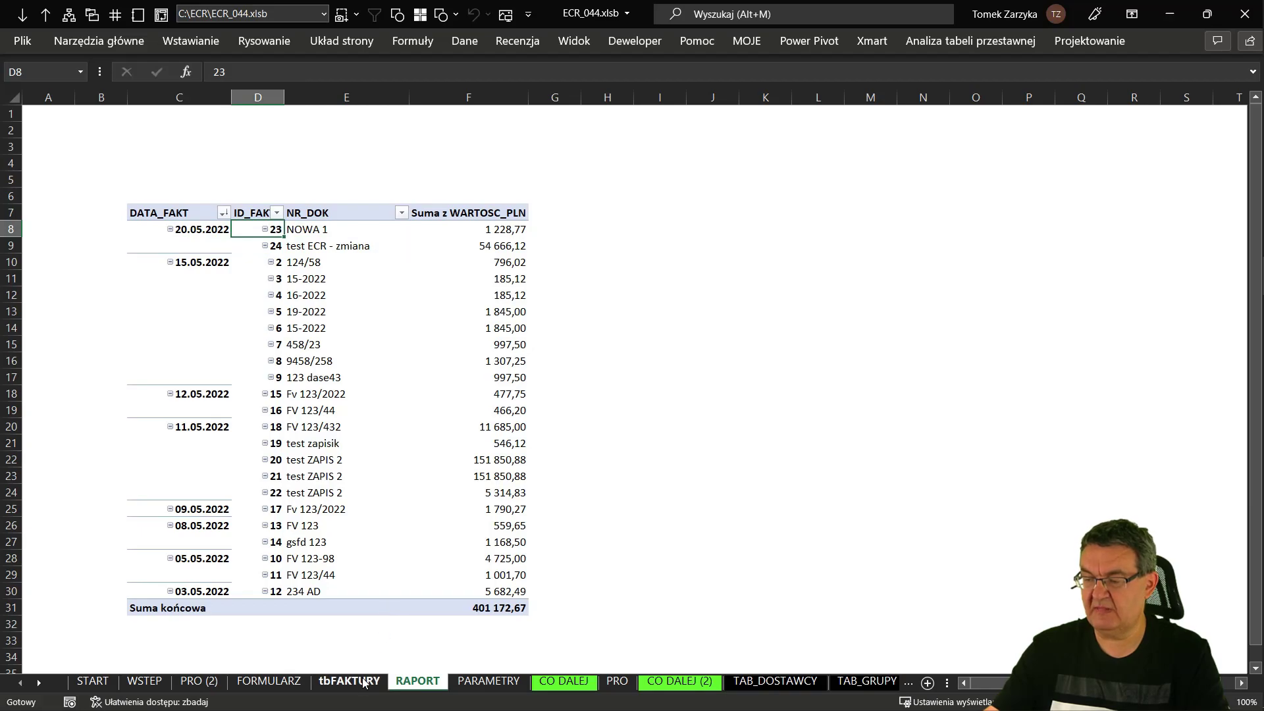
left_click(359, 683)
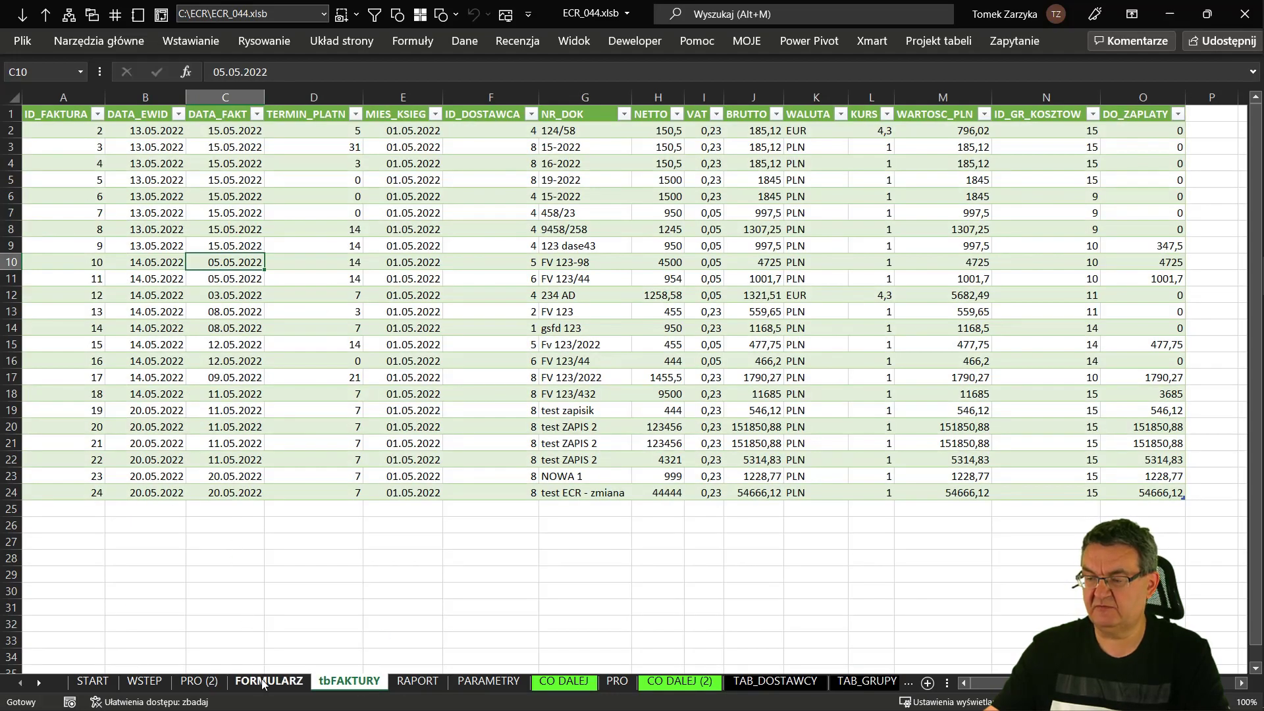
- Set the invoice id cell A2 on FORMULARZ to 0
left_click(264, 682)
left_click(44, 131)
type("0")
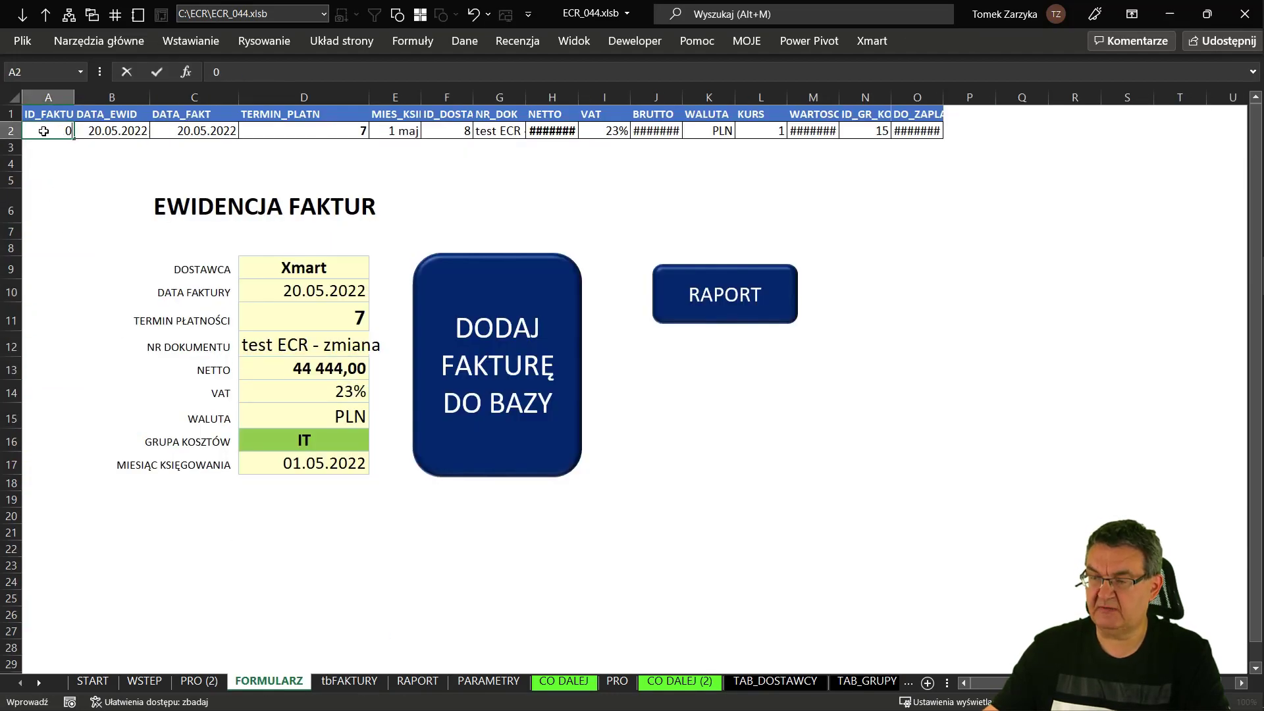
key("Return")
- Enter document number MÓJ DOK and net amount 12 345 678 in the form
left_click(327, 348)
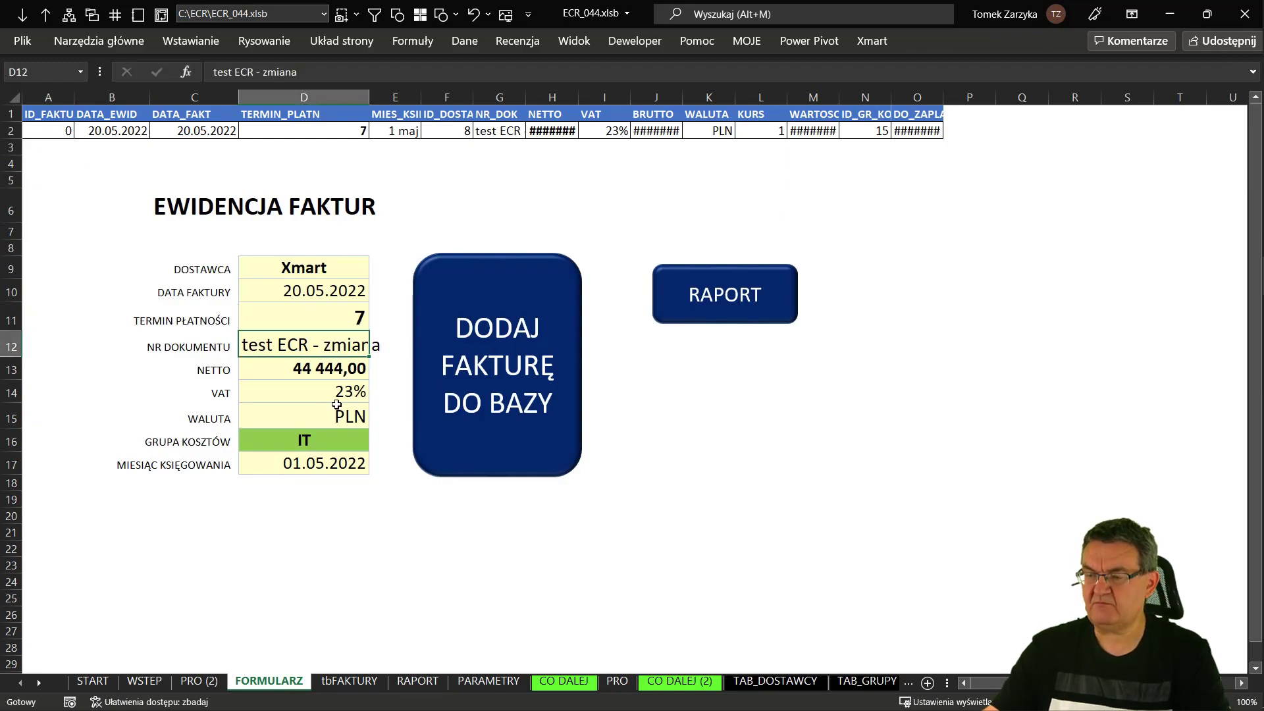
type("MOJ")
type(" DOK")
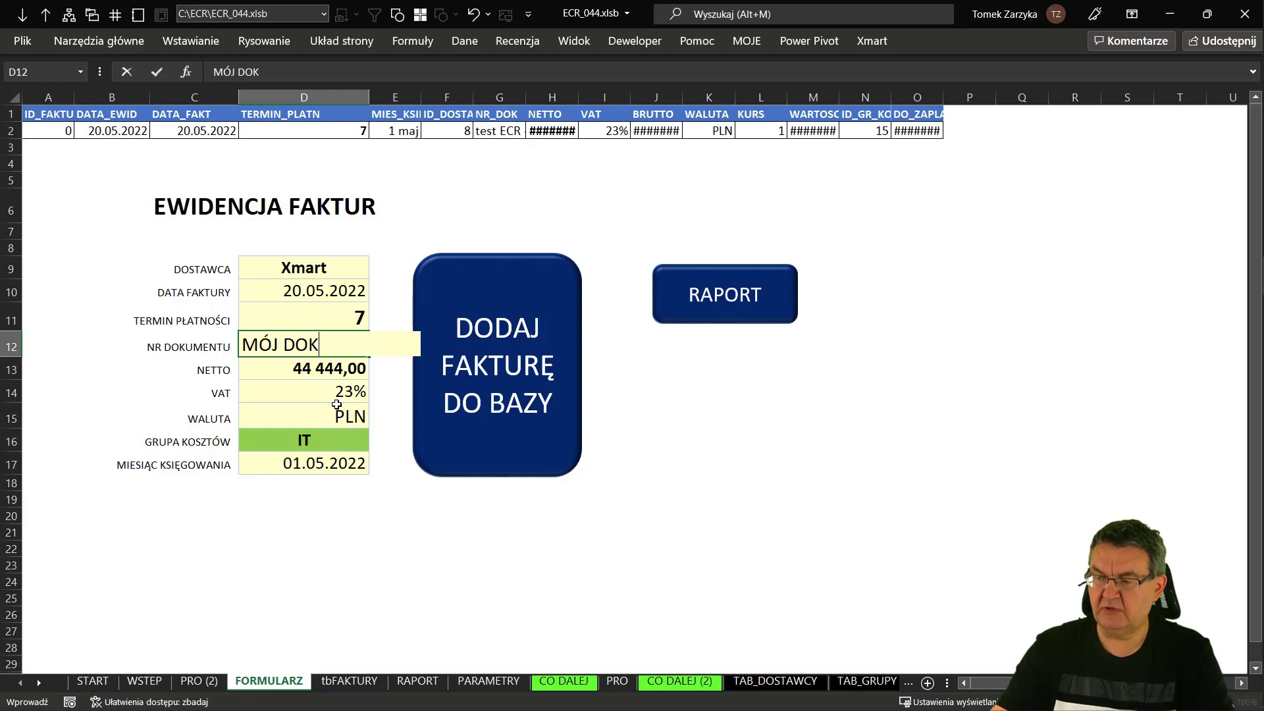
key("Return")
type("12 345 678")
key("Return")
key("Up")
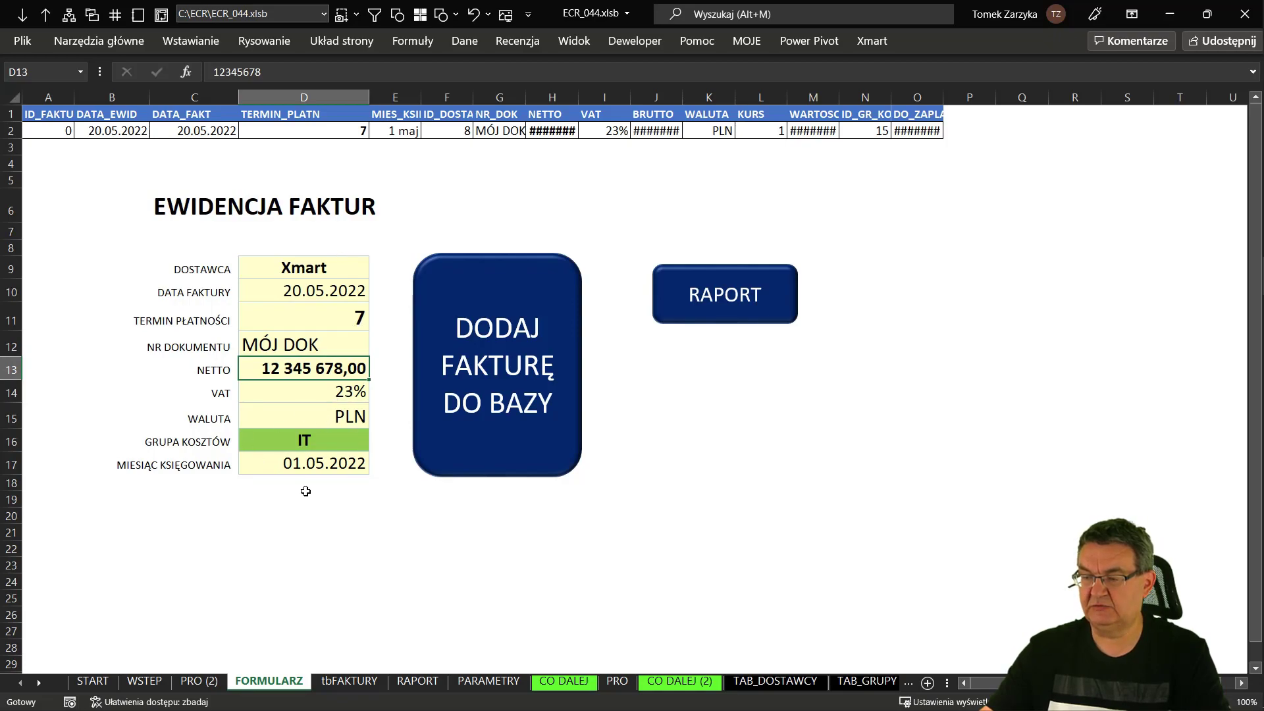
- Set the invoice date to 21.05.2022 and add the invoice to the database
left_click(342, 286)
type("21-5")
key("Return")
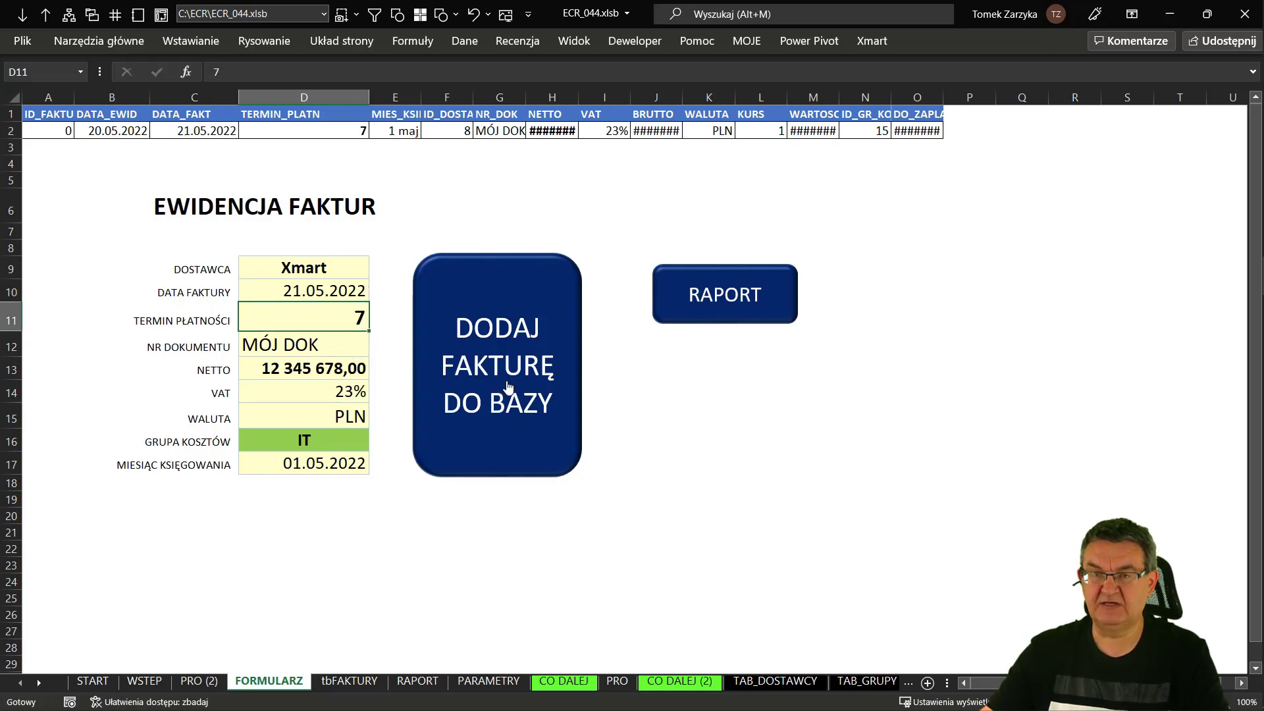
left_click(508, 387)
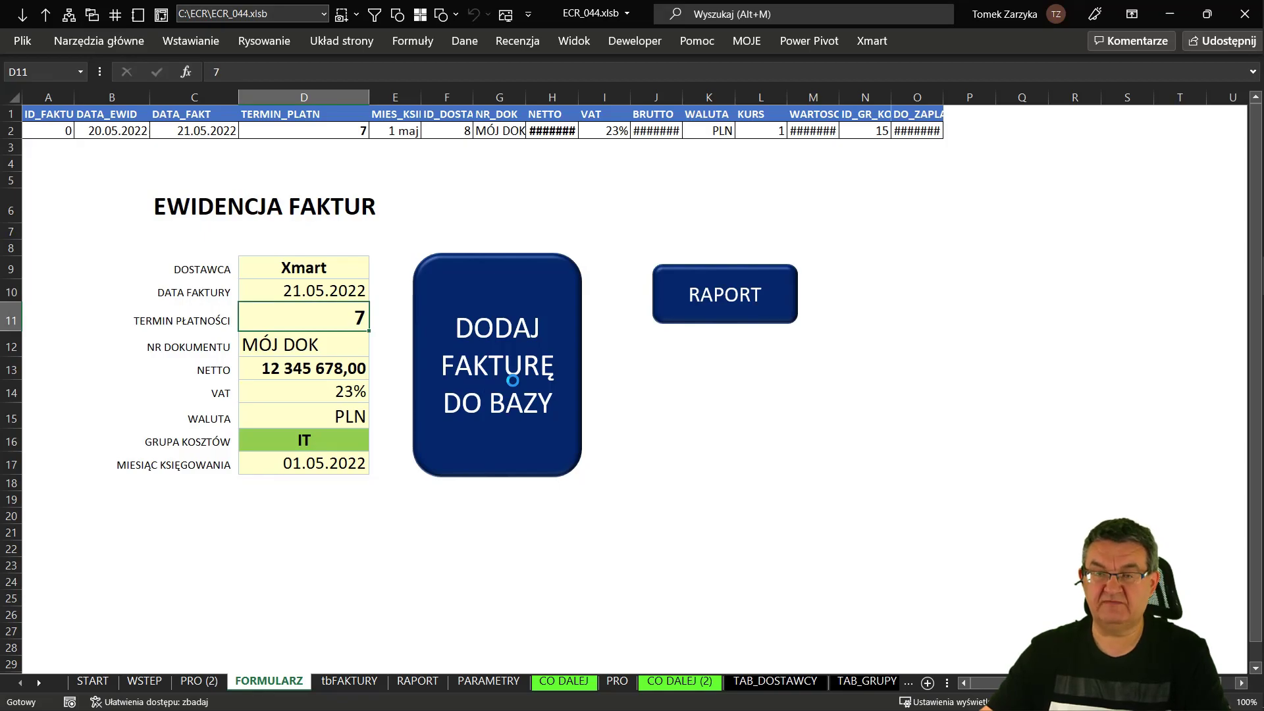
- Refresh the report to show invoice 25 MÓJ DOK, then go to the CO DALEJ sheet
left_click(774, 317)
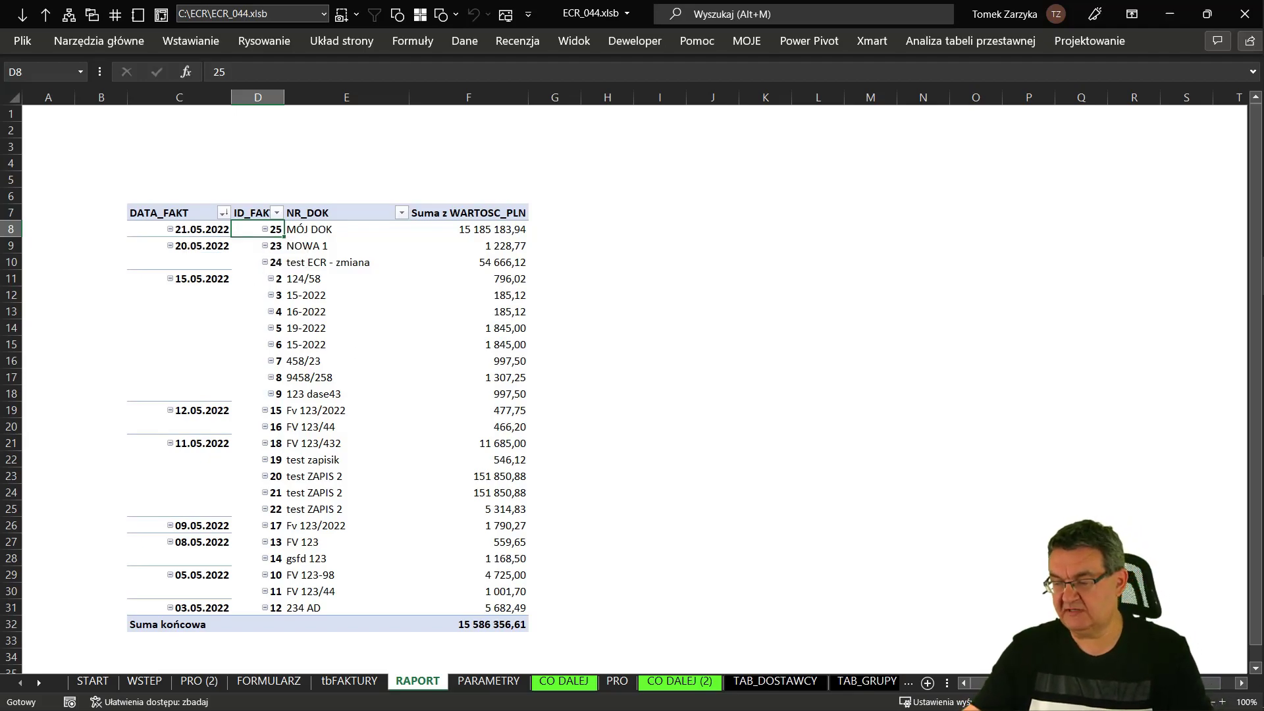
left_click(561, 685)
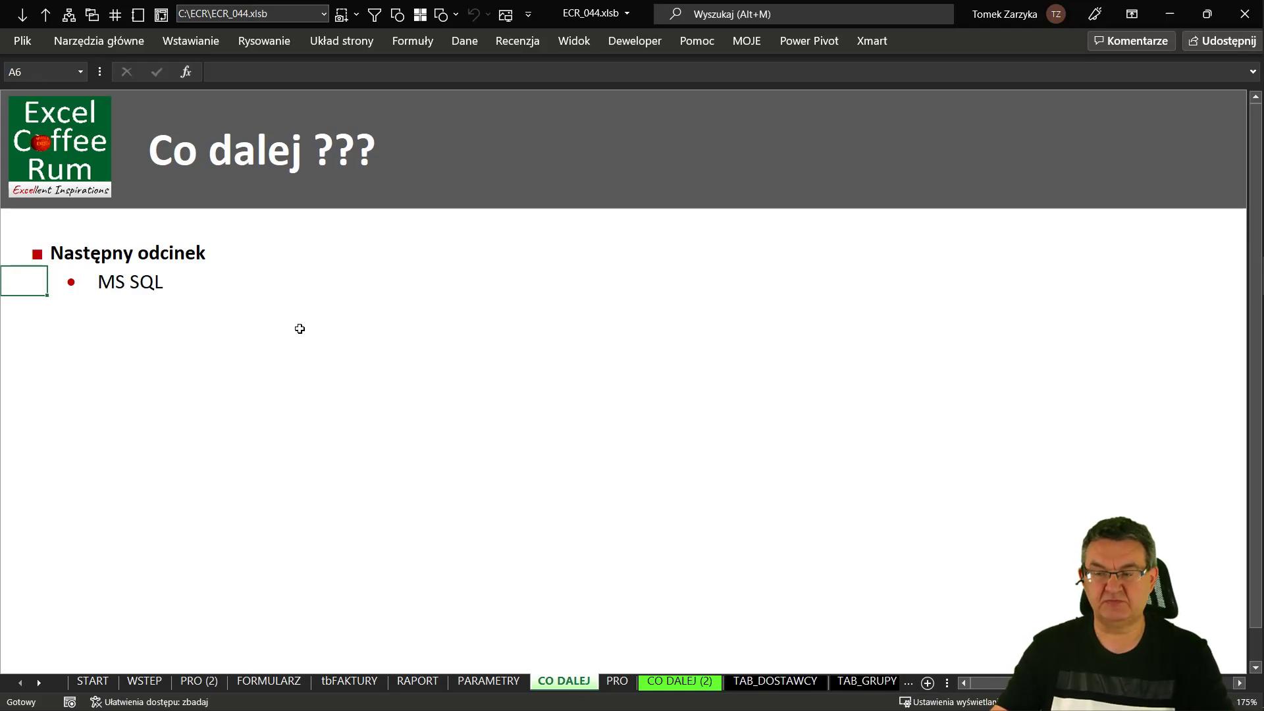
- On the PRO sheet, move the SQL database picture up onto the cloud
key("ctrl+Page_Down")
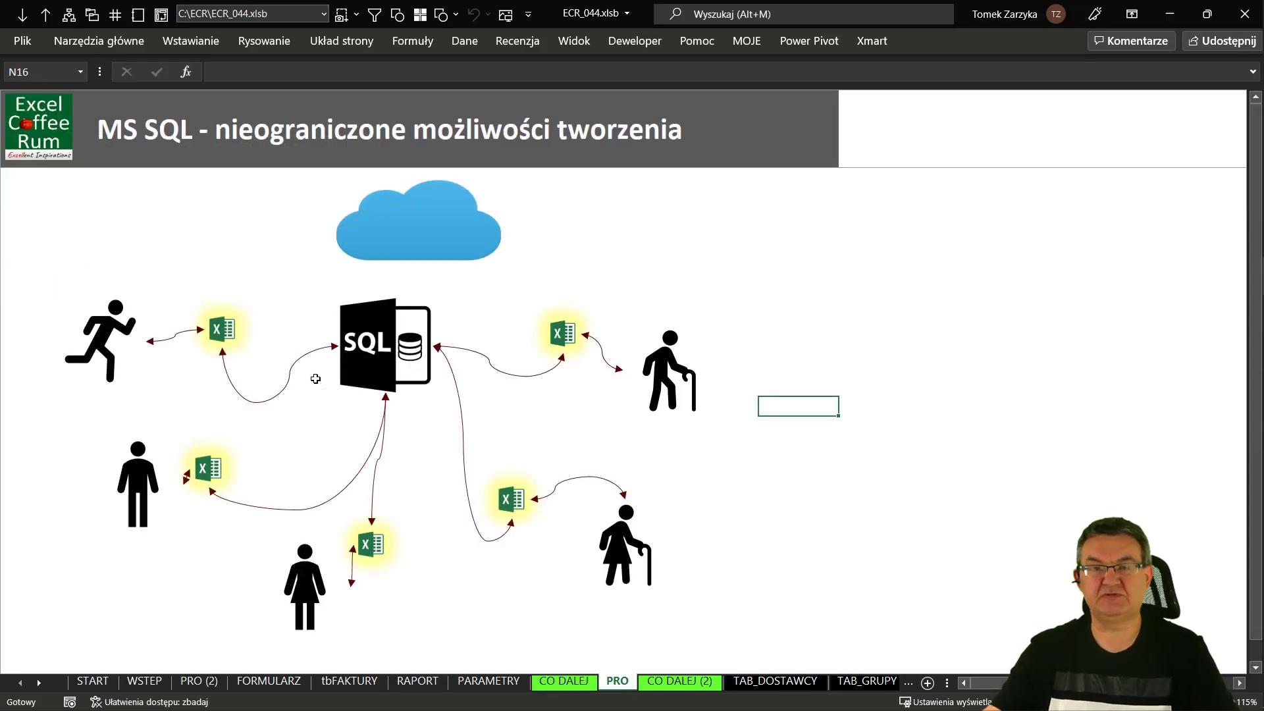
mouse_move(394, 343)
left_mouse_down()
mouse_move(397, 374)
mouse_move(390, 362)
left_mouse_up()
left_click(309, 420)
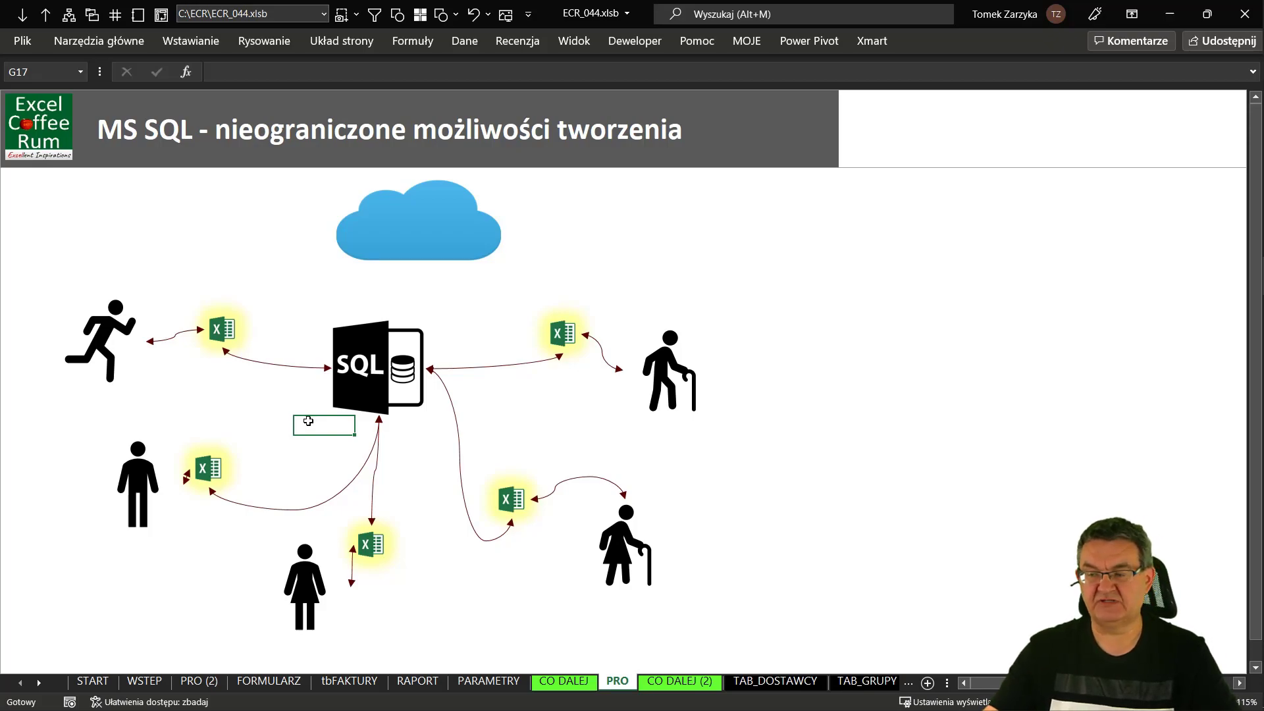
left_click(386, 388)
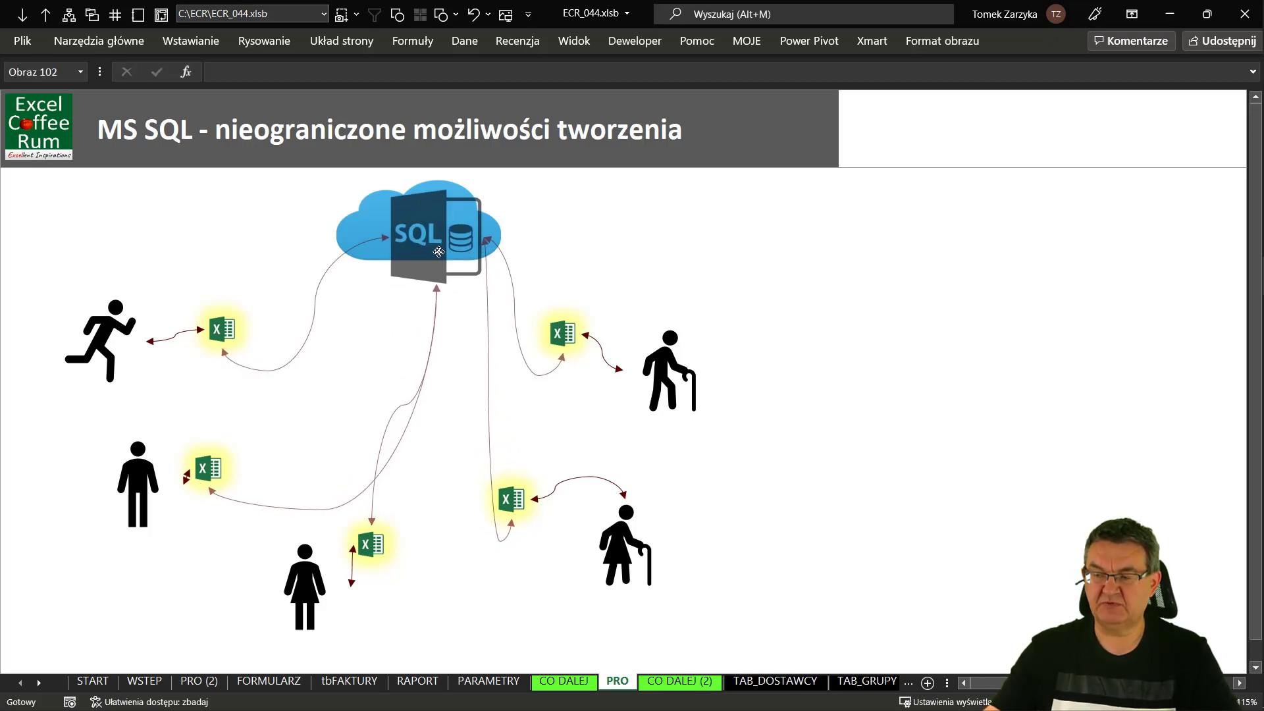
left_click_drag(386, 388, 431, 245)
left_click(329, 349)
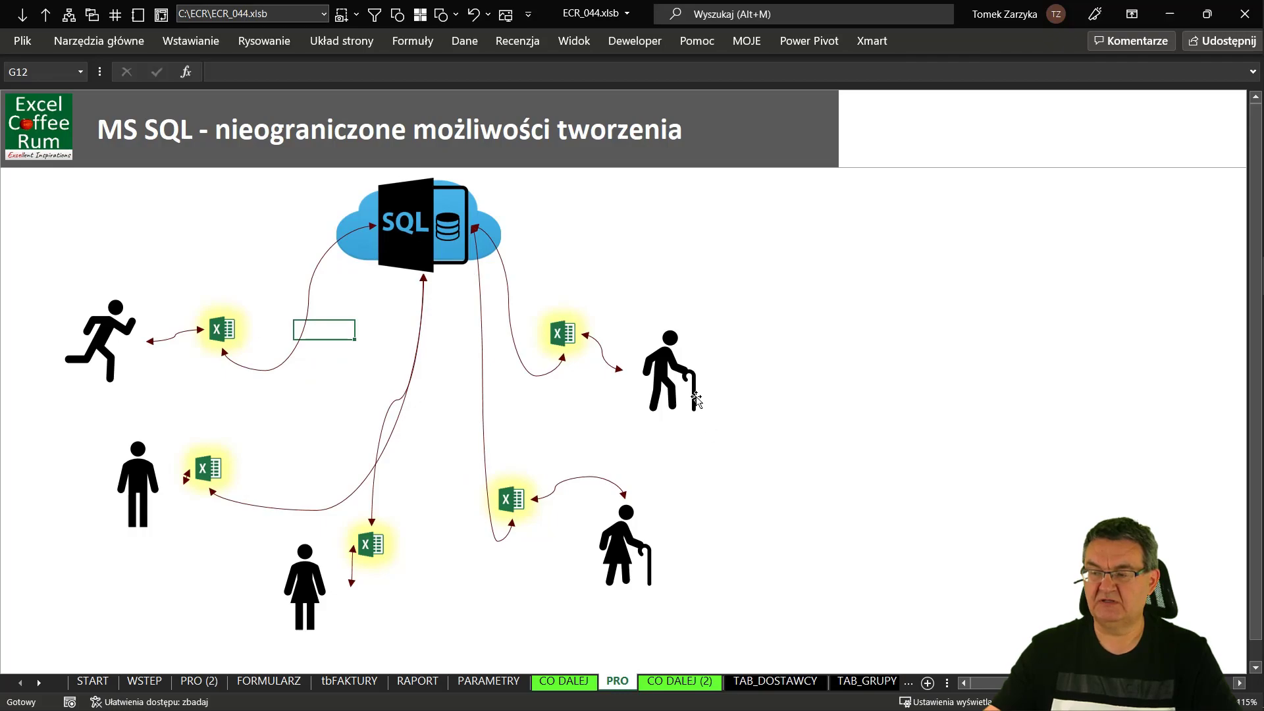
- Shift the old man and old woman figures right and return the SQL picture to the centre
left_click_drag(680, 380, 723, 354)
left_click_drag(625, 543, 690, 539)
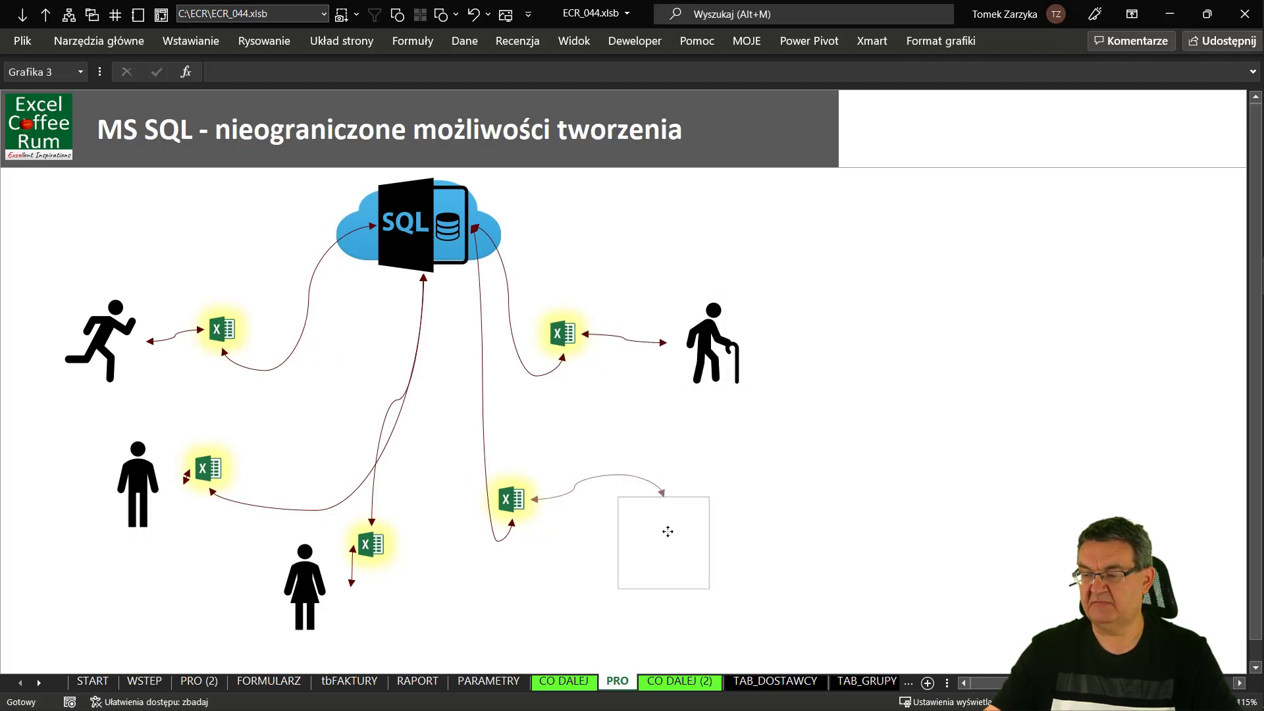
left_click(864, 430)
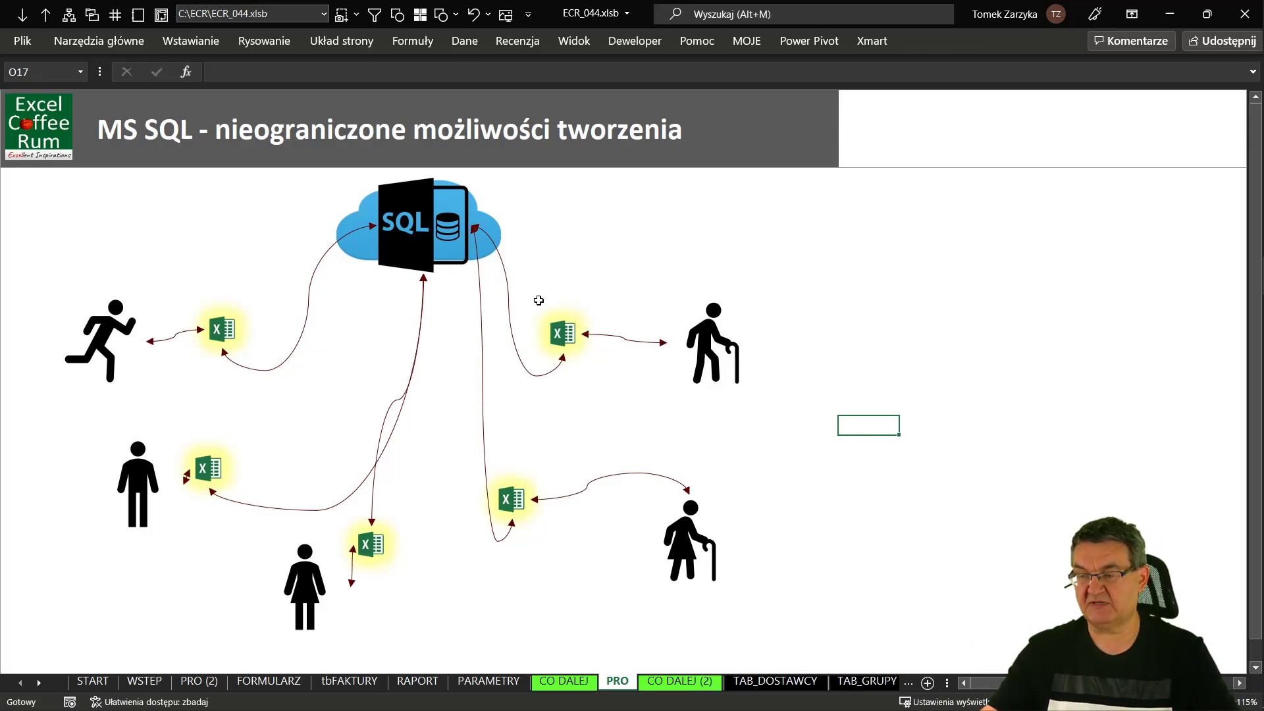
mouse_move(430, 236)
left_mouse_down()
mouse_move(368, 390)
mouse_move(381, 376)
left_mouse_up()
left_click(437, 318)
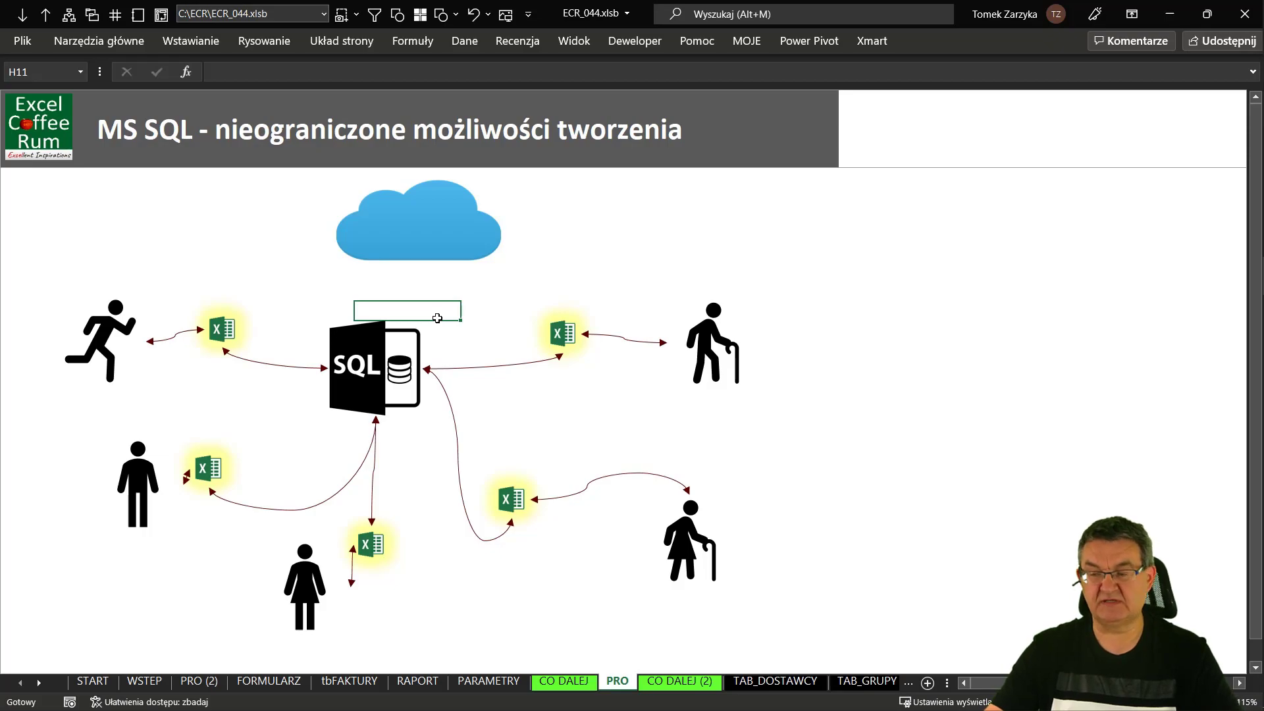
key("ctrl+Page_Down")
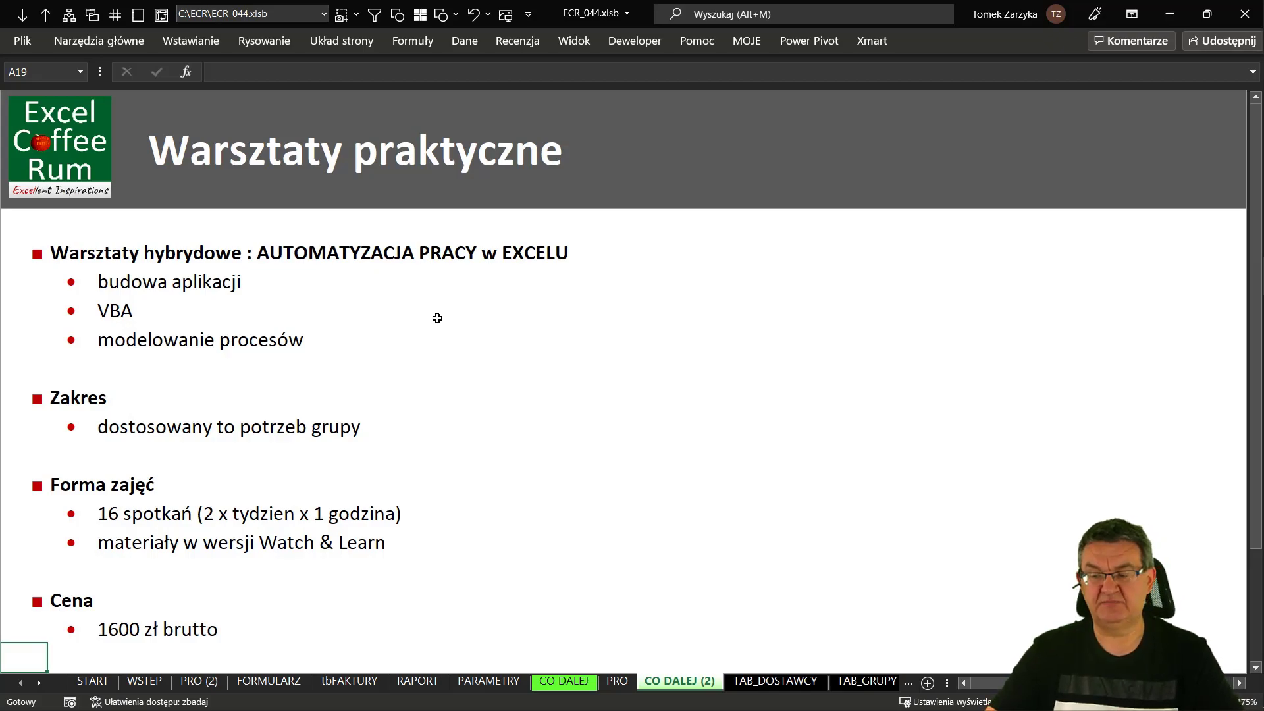
scroll(437, 318, "down", 2)
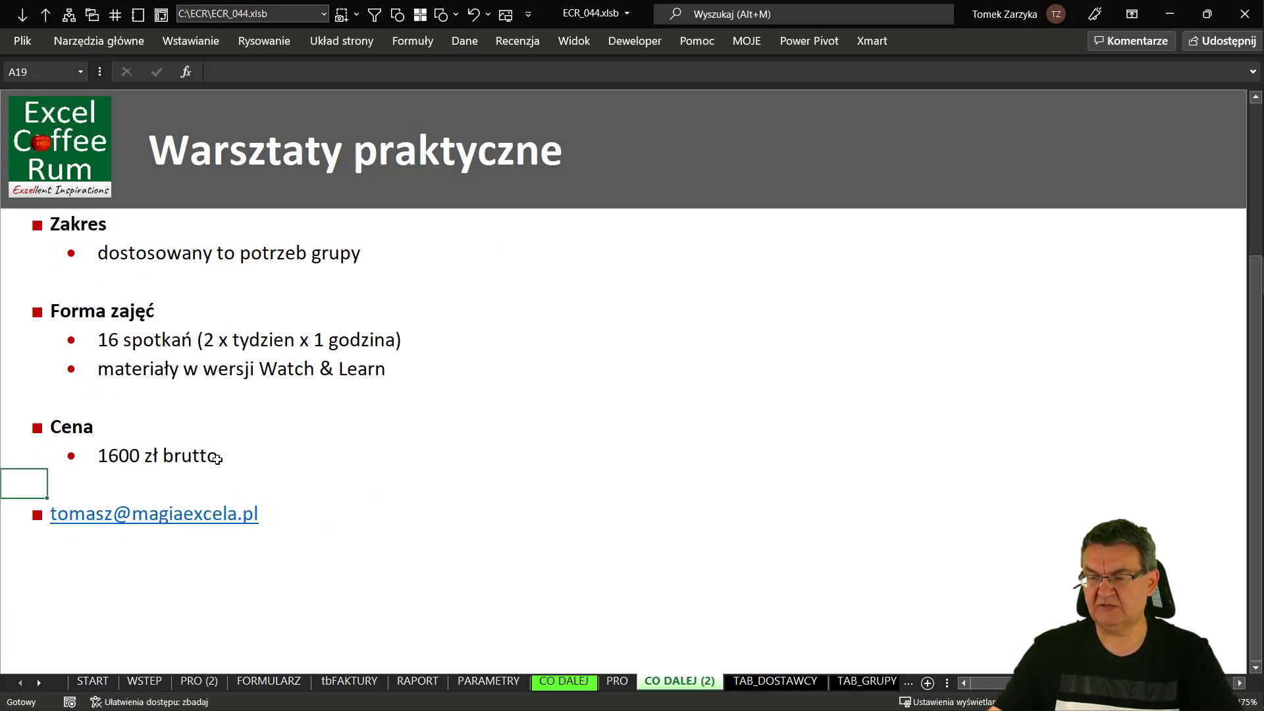